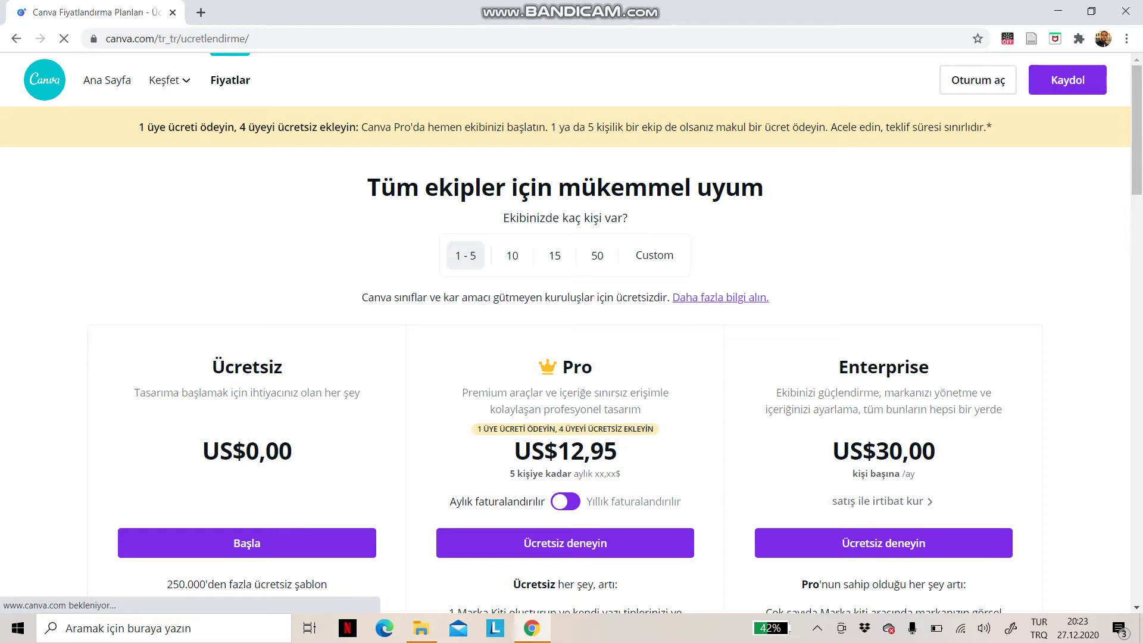
# Expand "Ya öğrenci ya da öğretmensem?" in the pricing page's FAQ and follow its eligibility link to the education page.
pyautogui.scroll(-2, 571, 334)
pyautogui.scroll(-12, 571, 333)
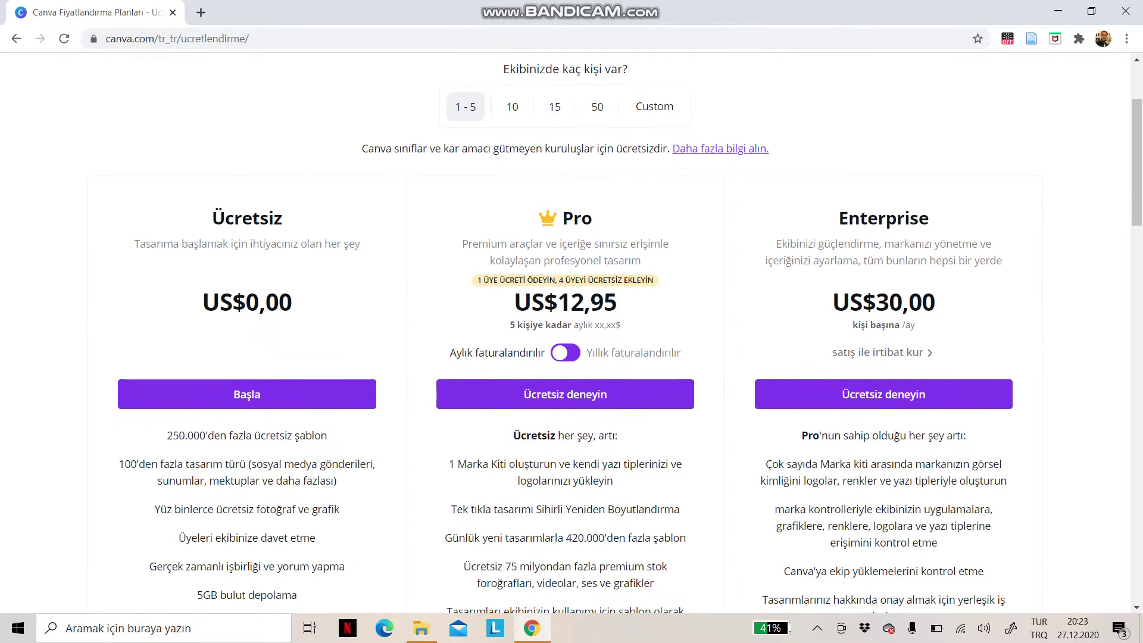
pyautogui.scroll(-10, 572, 333)
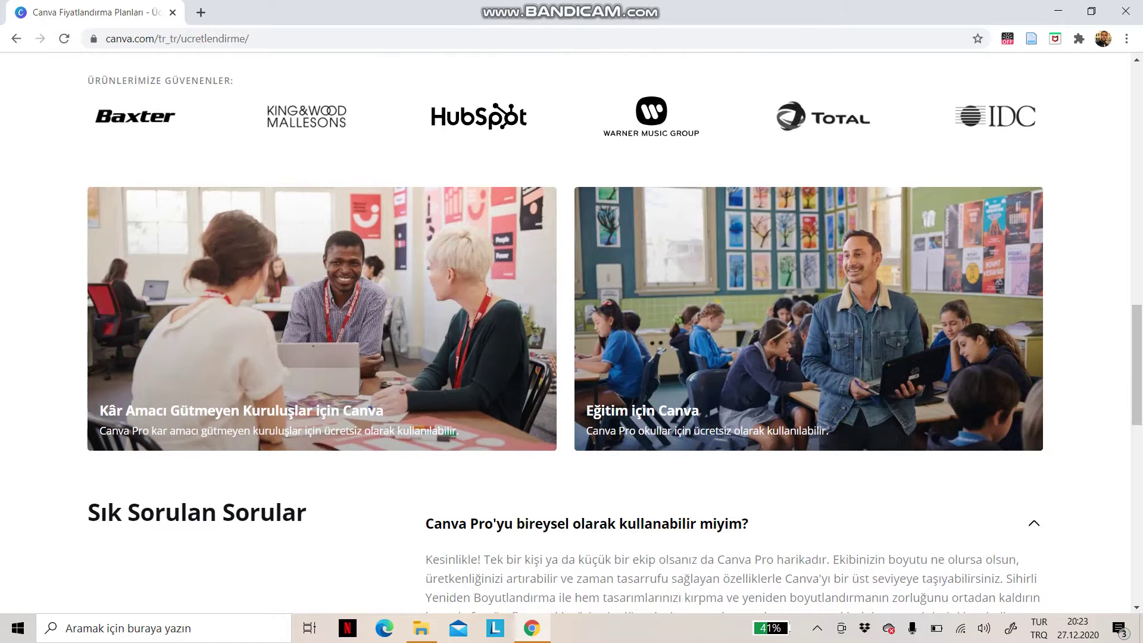
pyautogui.scroll(1, 572, 334)
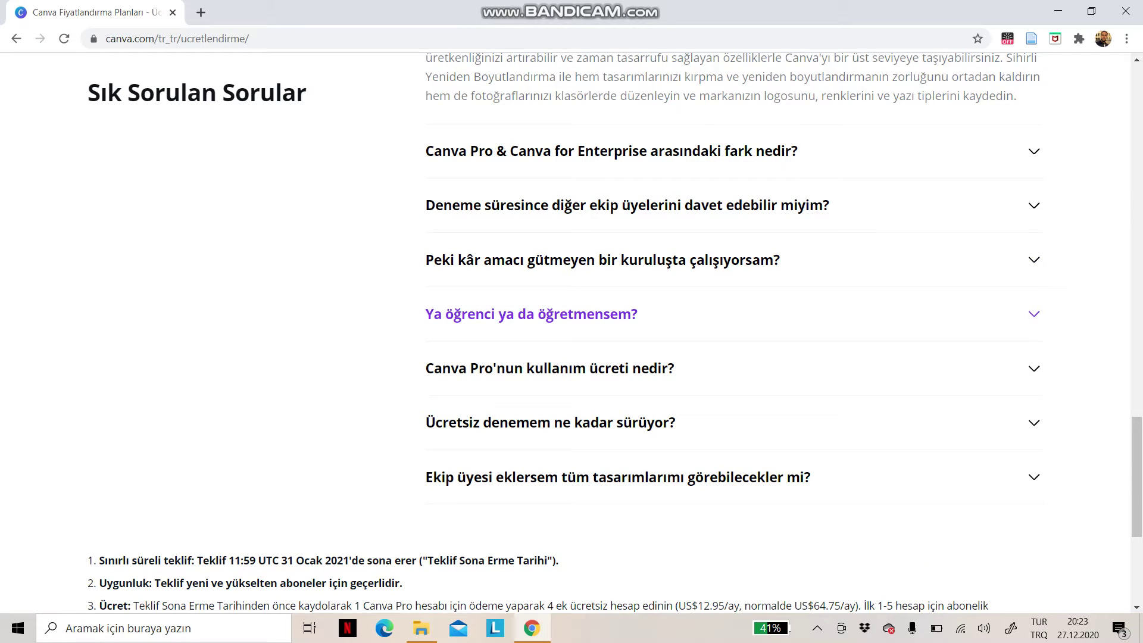
pyautogui.click(531, 314)
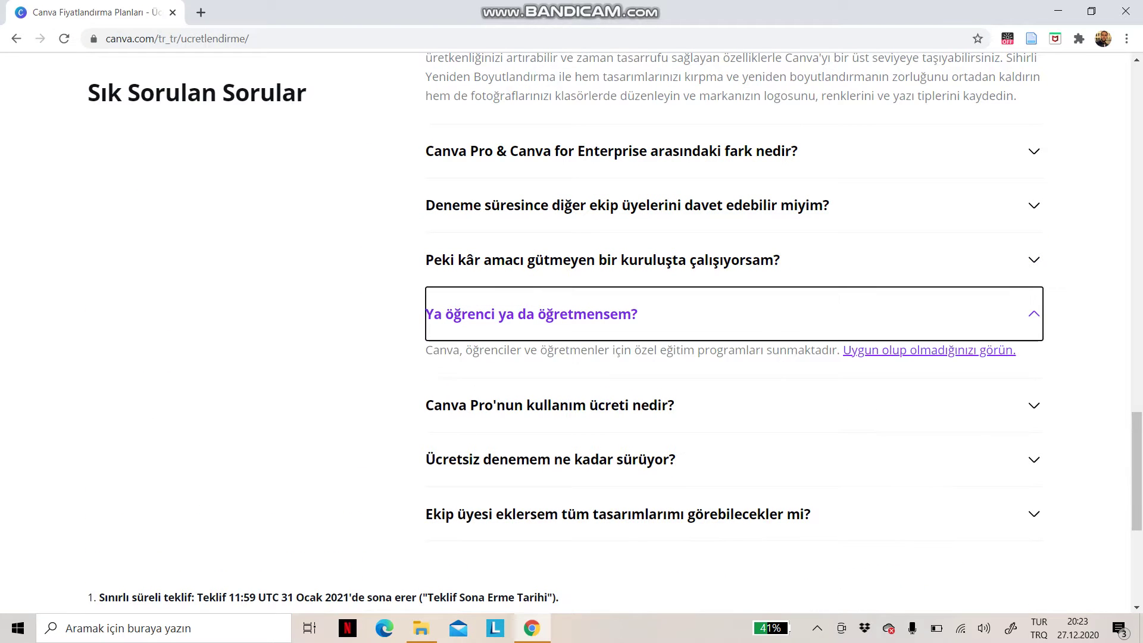
pyautogui.click(928, 350)
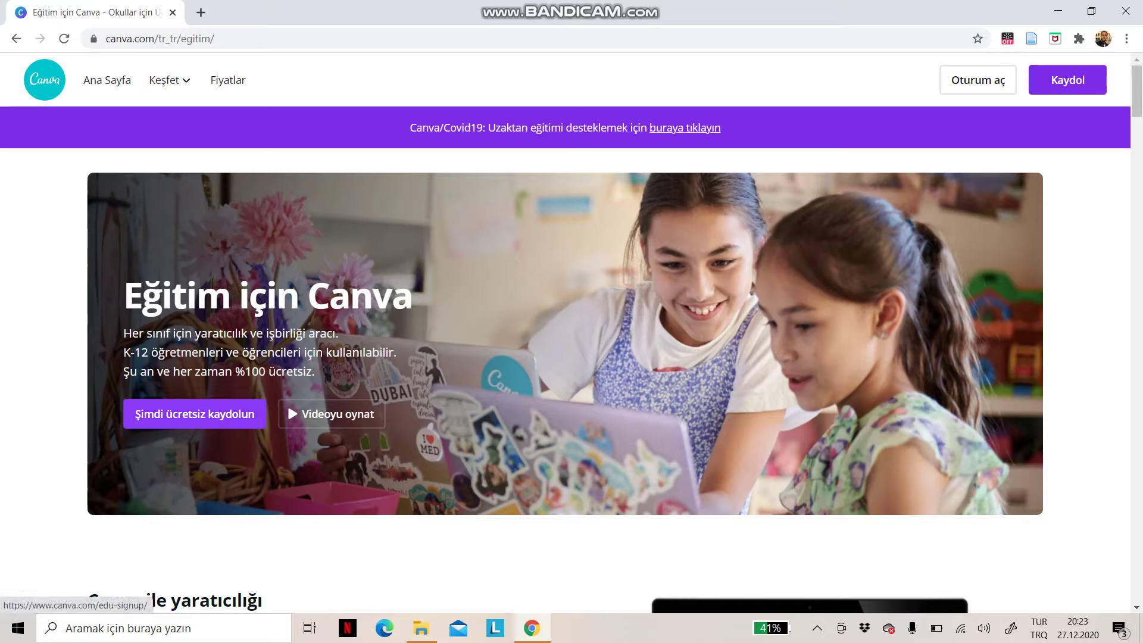
# Start the free education sign-up, open the Canva for Education application page and dismiss the translation pop-up.
pyautogui.click(195, 414)
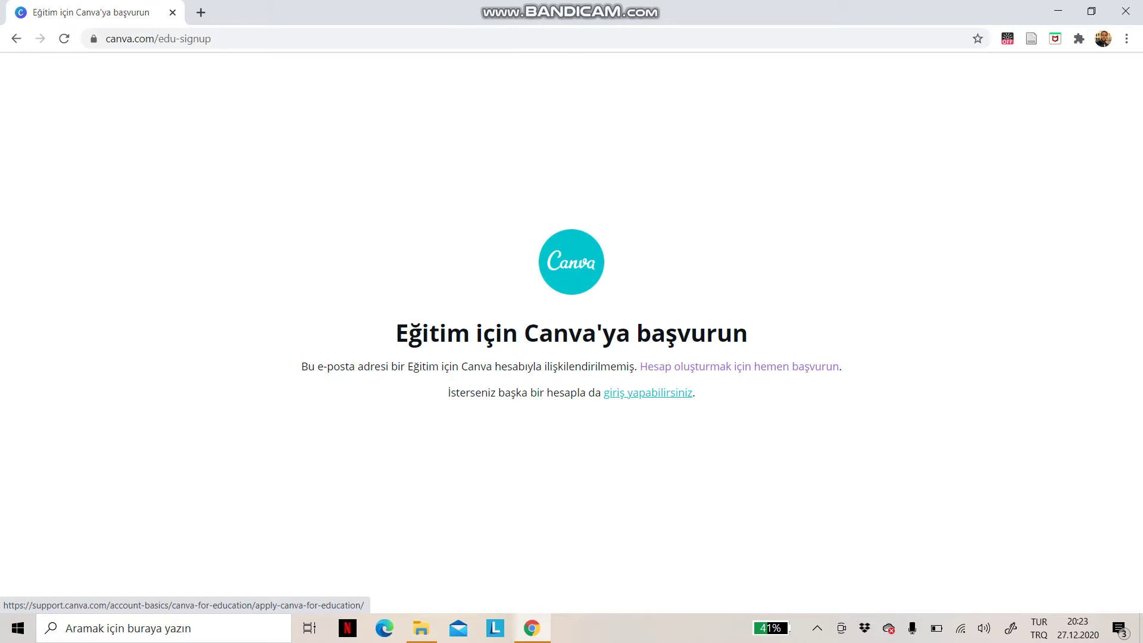
pyautogui.click(739, 366)
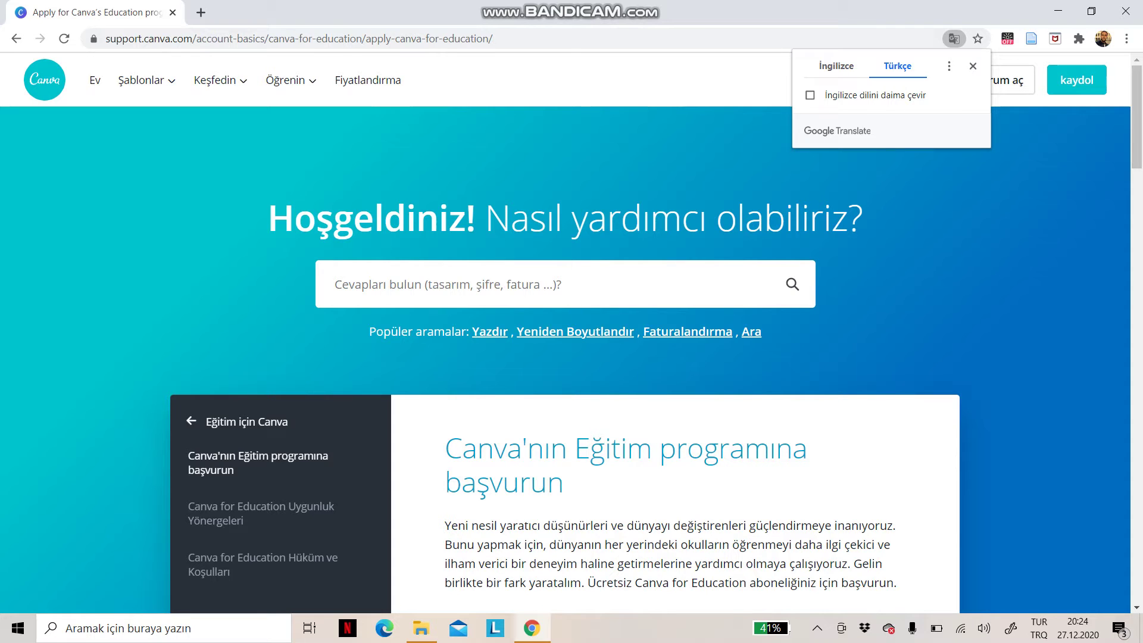
pyautogui.press('Escape')
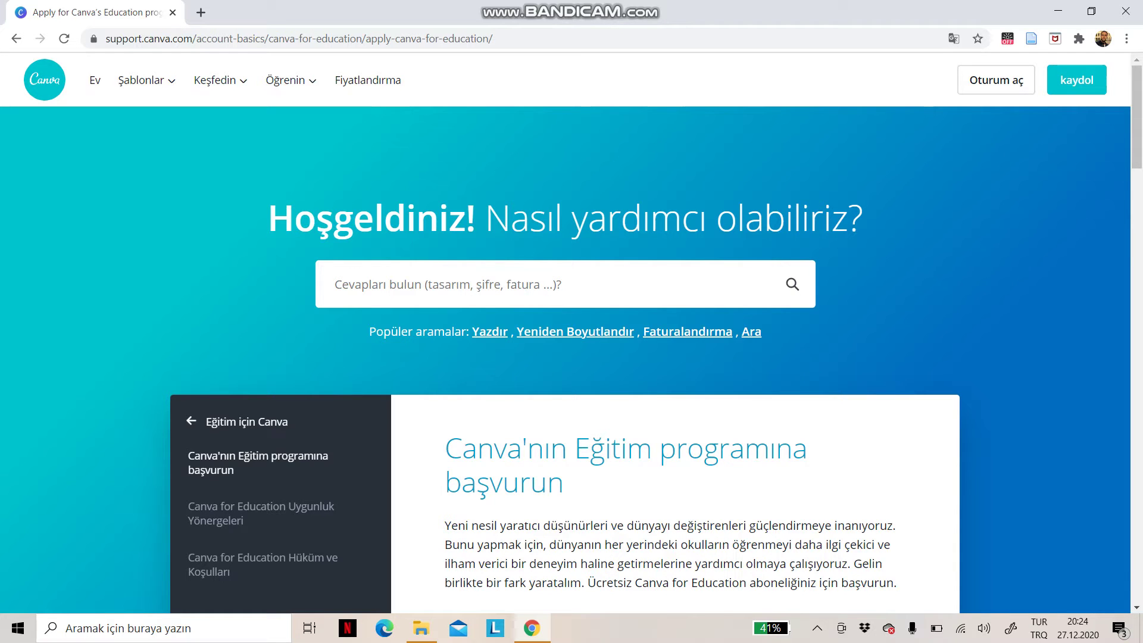
# Review the application process and every field of the Canva for Education form, including the country list and proof-of-teaching upload.
pyautogui.scroll(-15, 655, 333)
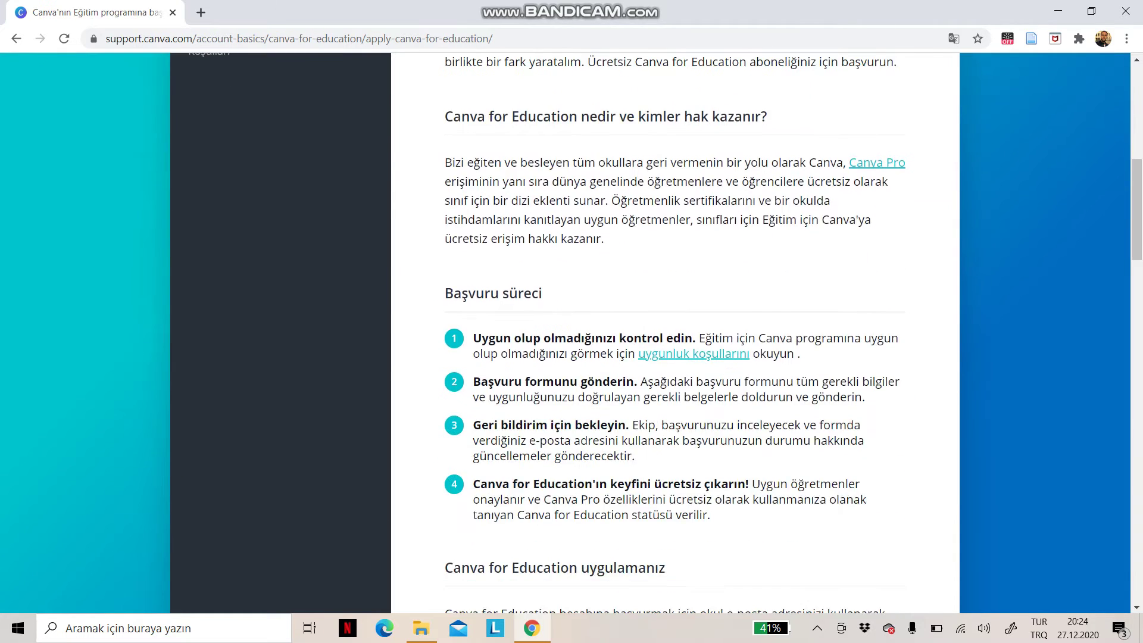
pyautogui.scroll(-3, 655, 333)
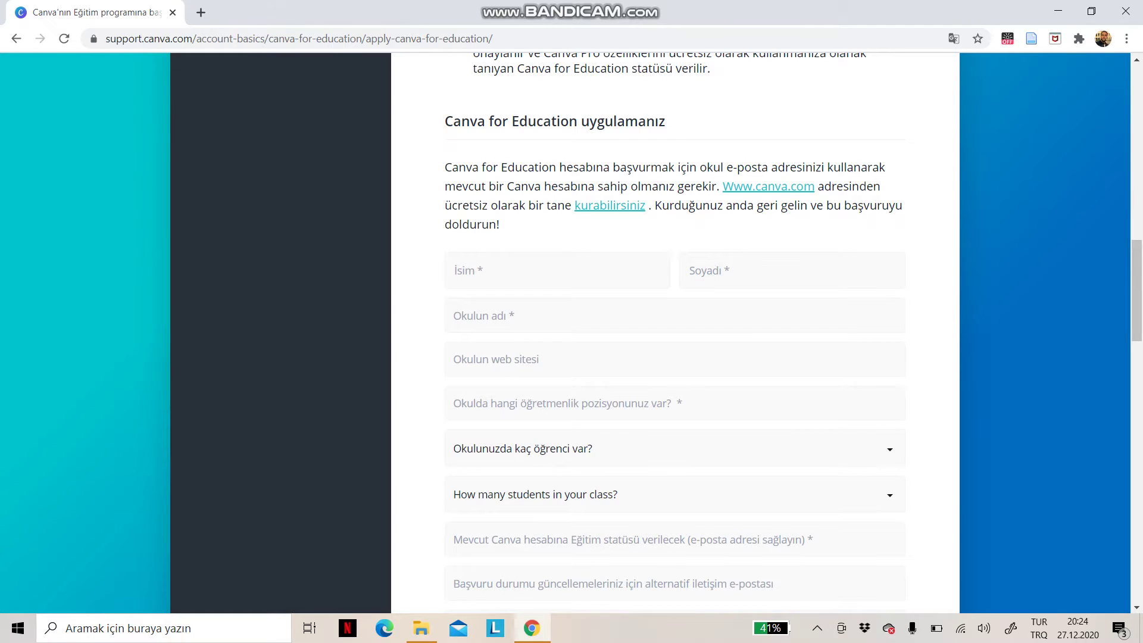
pyautogui.scroll(-1, 674, 334)
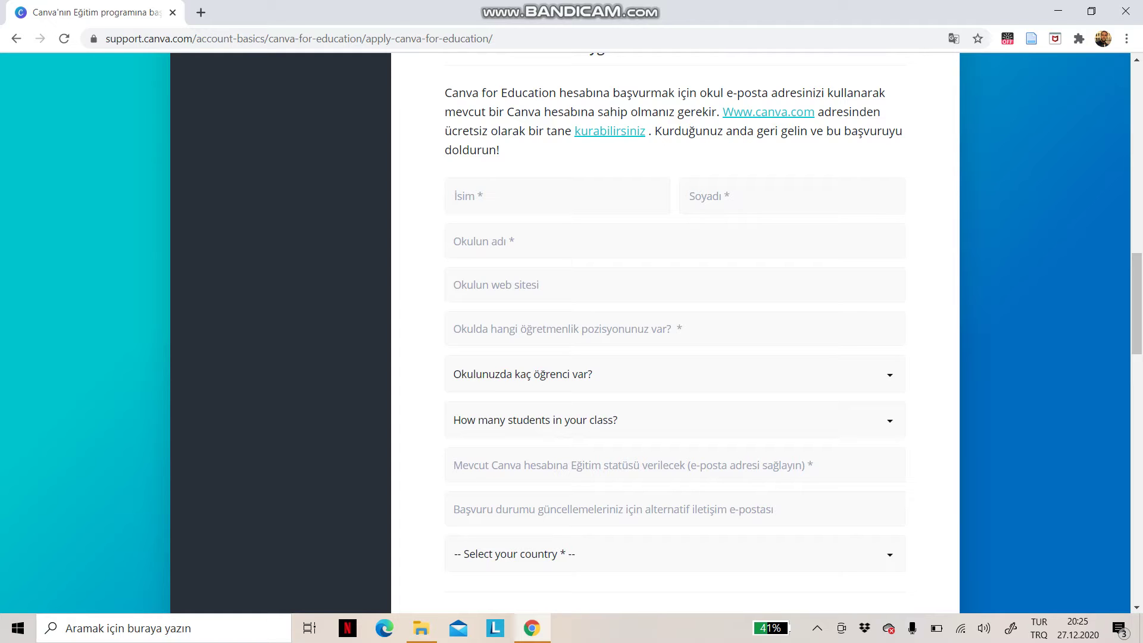
pyautogui.scroll(-3, 673, 329)
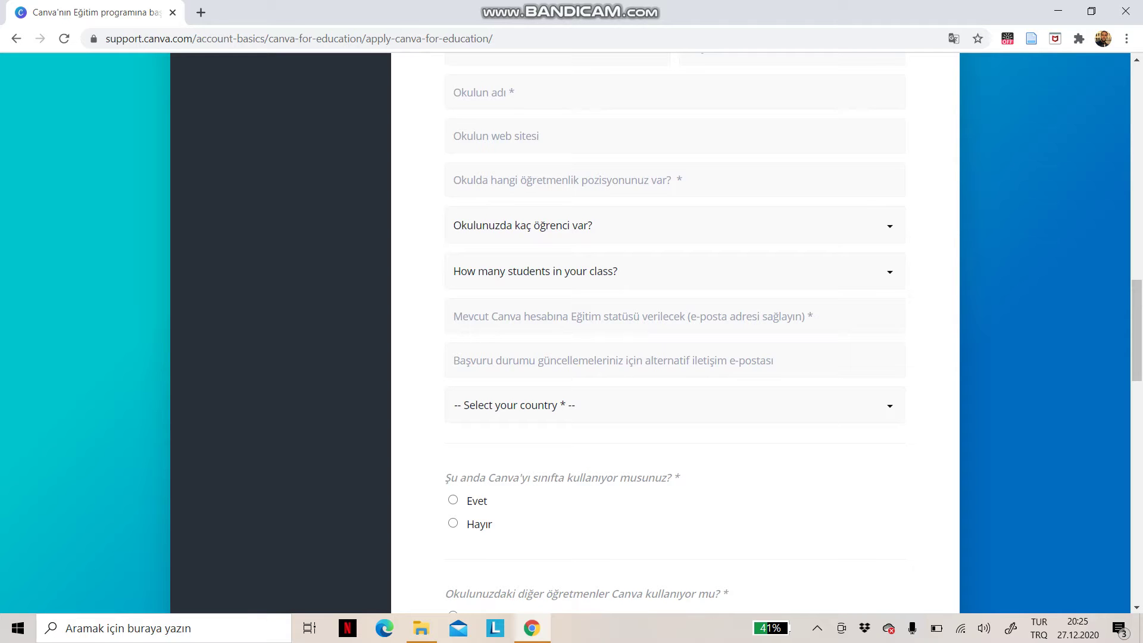
pyautogui.click(674, 406)
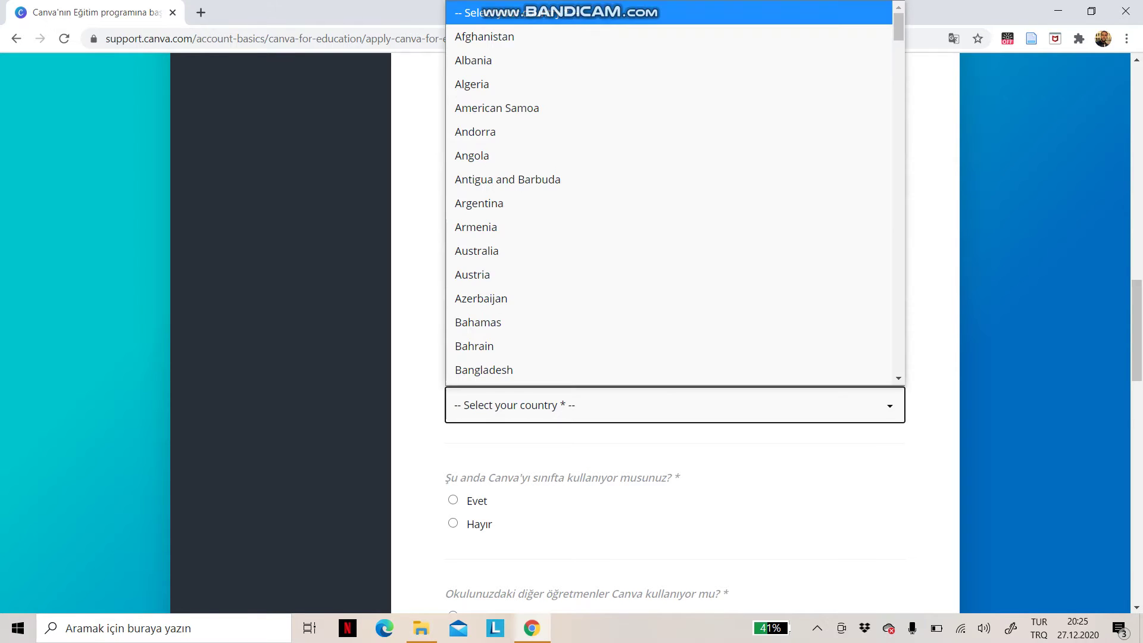
pyautogui.click(674, 405)
pyautogui.scroll(-1, 675, 328)
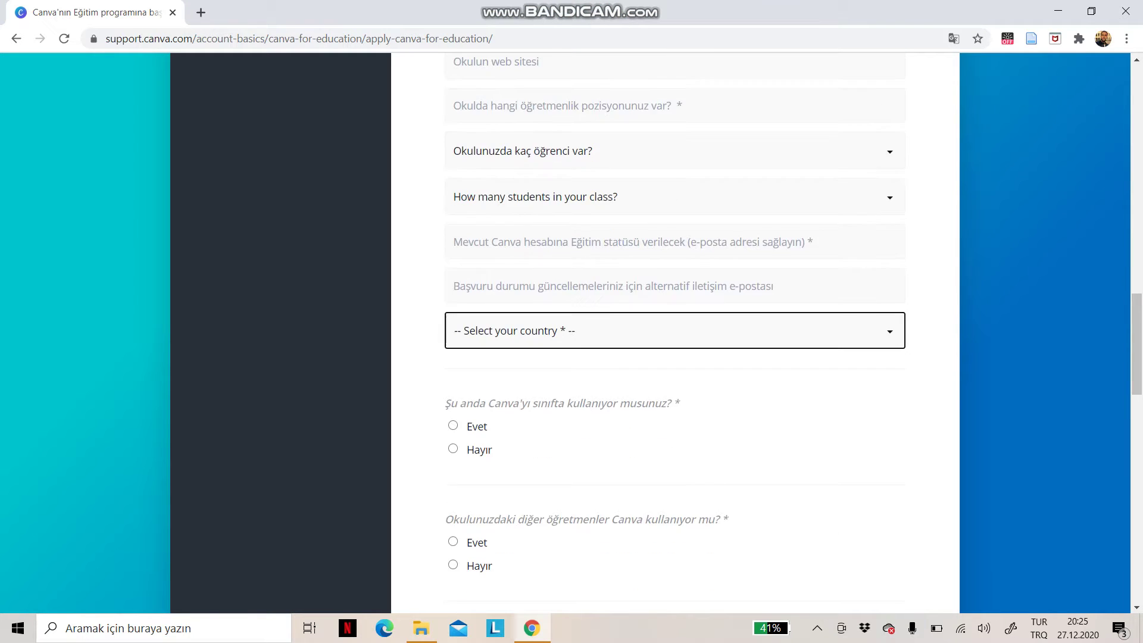
pyautogui.scroll(-3, 674, 333)
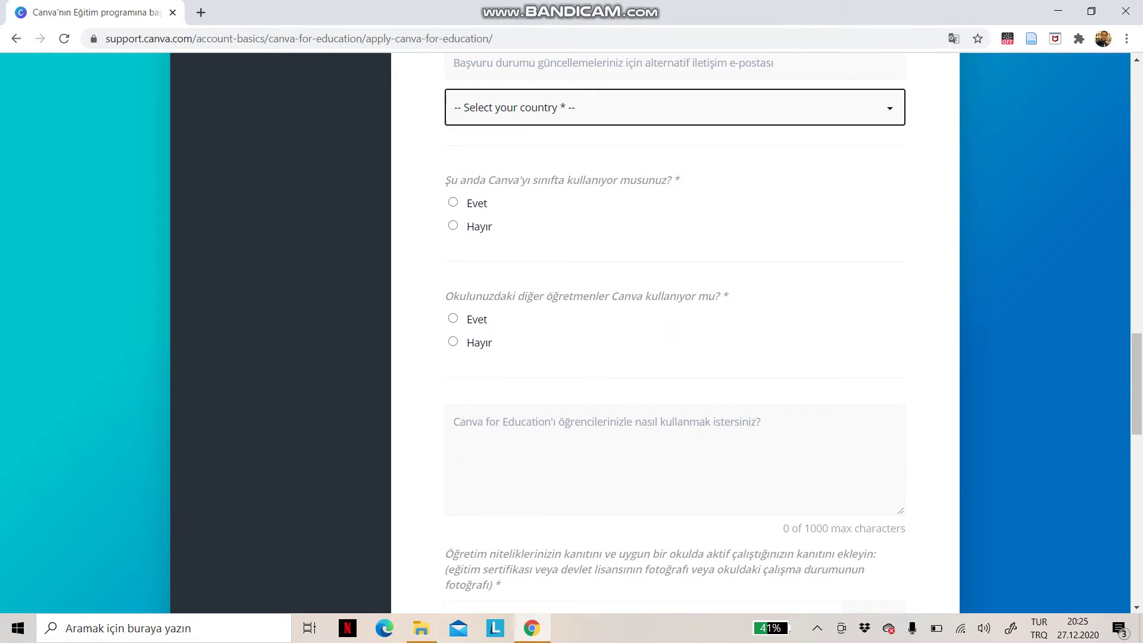
pyautogui.scroll(-1, 674, 334)
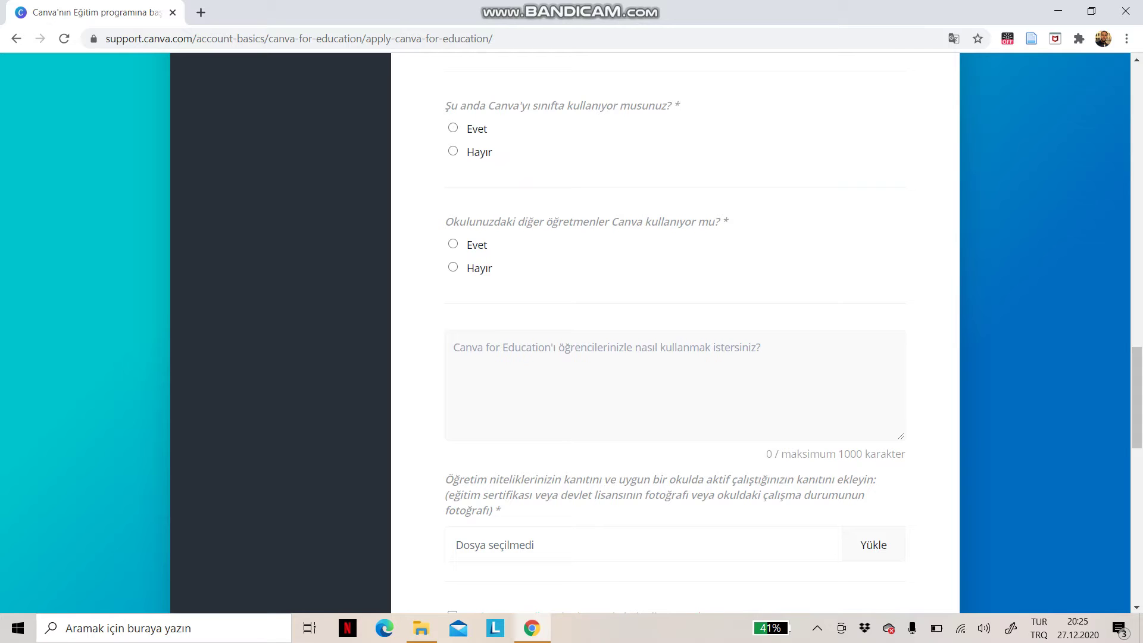
pyautogui.scroll(-2, 674, 333)
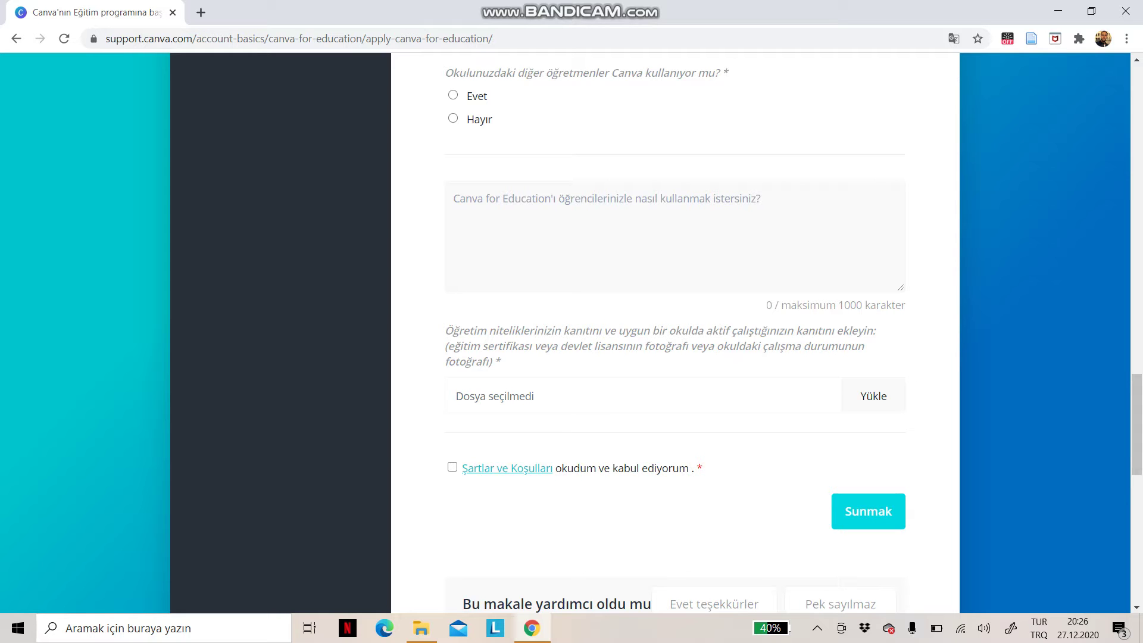
pyautogui.scroll(20, 675, 334)
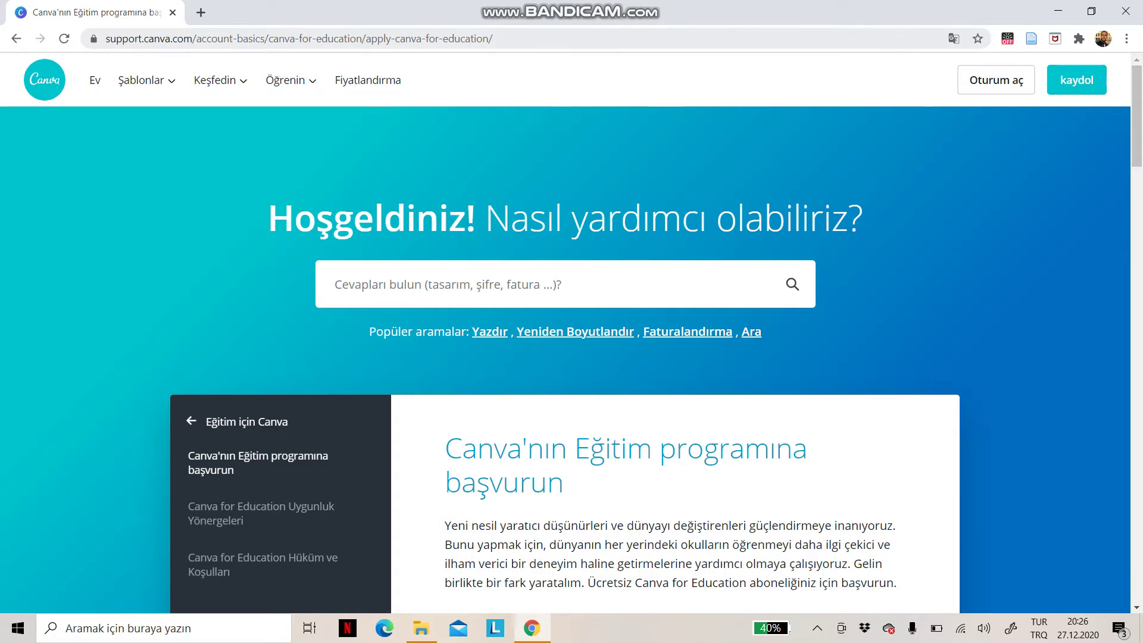
# Go to the Canva home page and look through the design types offered for a new design.
pyautogui.click(45, 79)
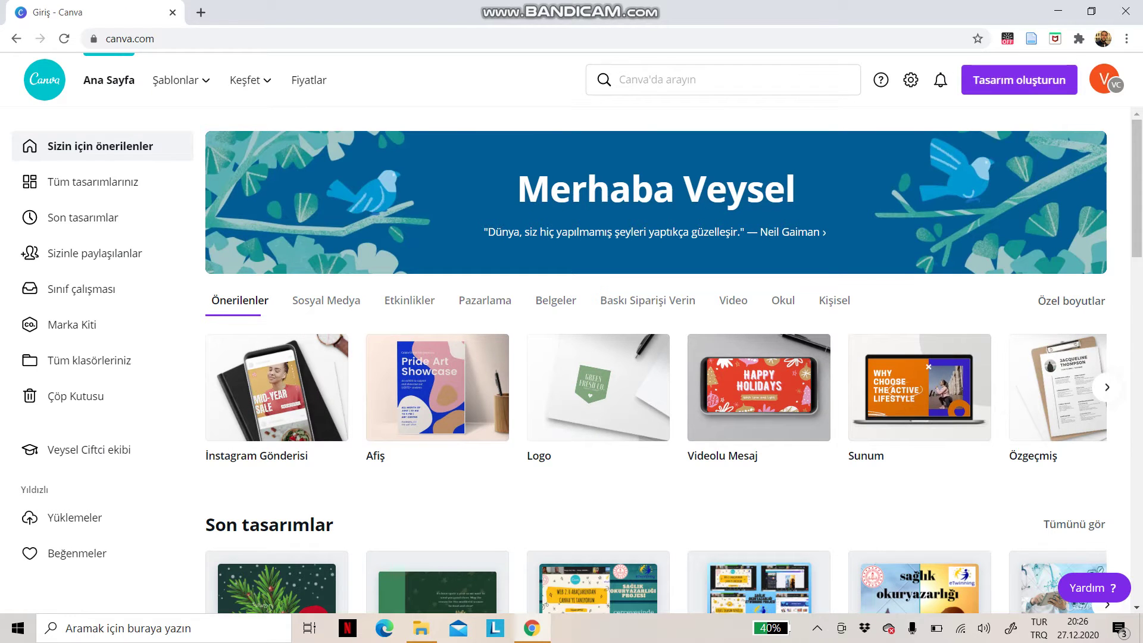
pyautogui.click(1019, 80)
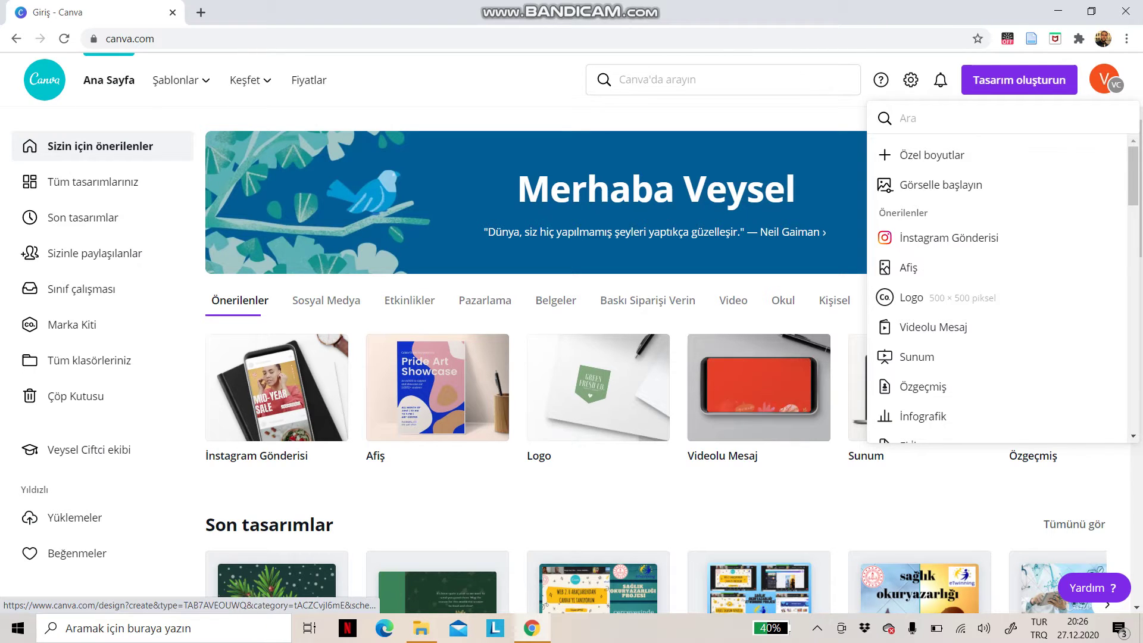
pyautogui.scroll(-1, 952, 312)
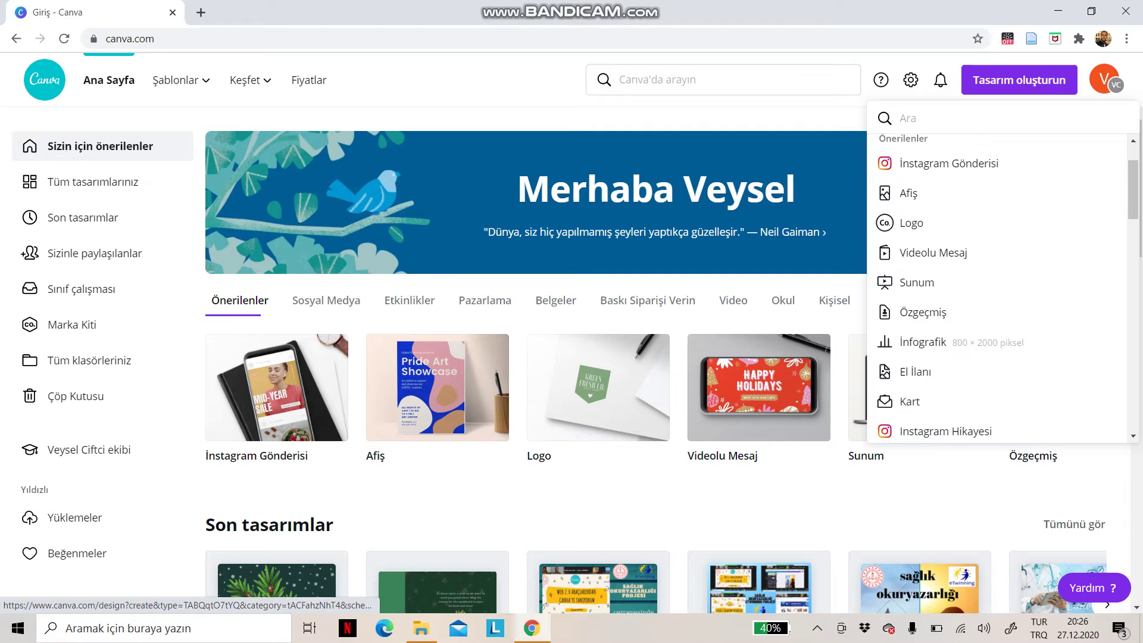
pyautogui.scroll(-3, 953, 346)
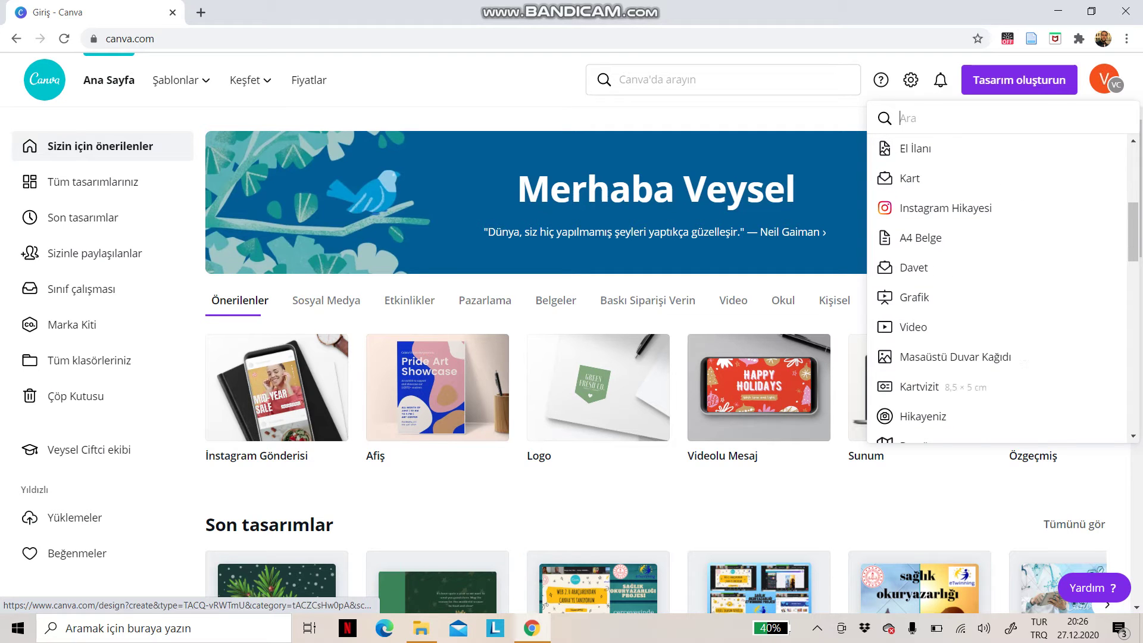
pyautogui.scroll(-1, 953, 363)
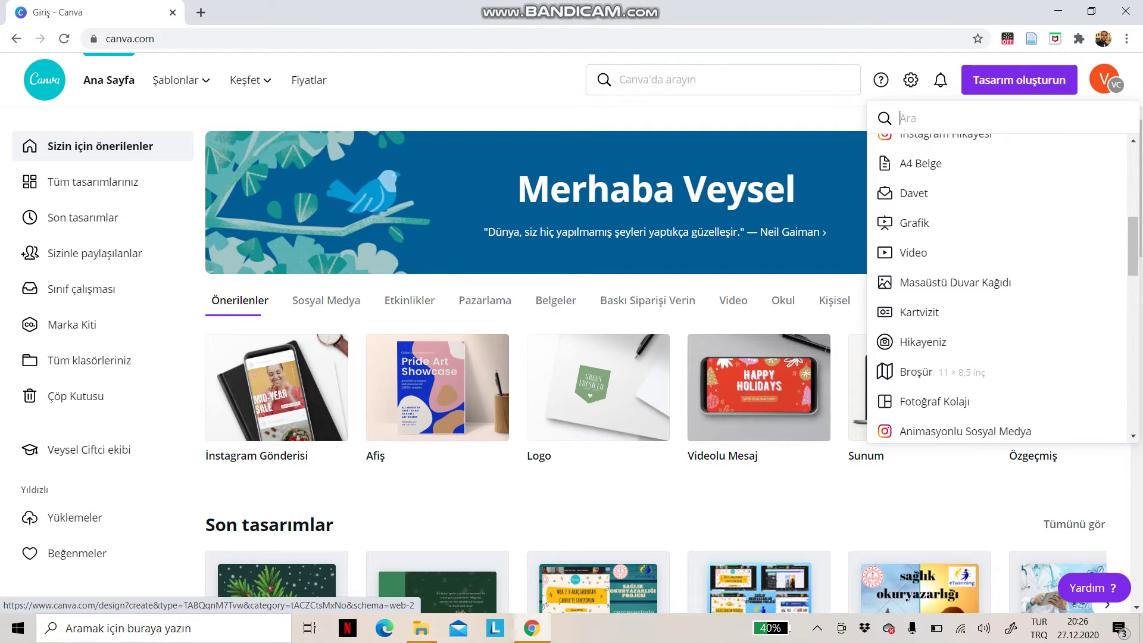
pyautogui.scroll(-2, 952, 372)
pyautogui.scroll(-1, 952, 373)
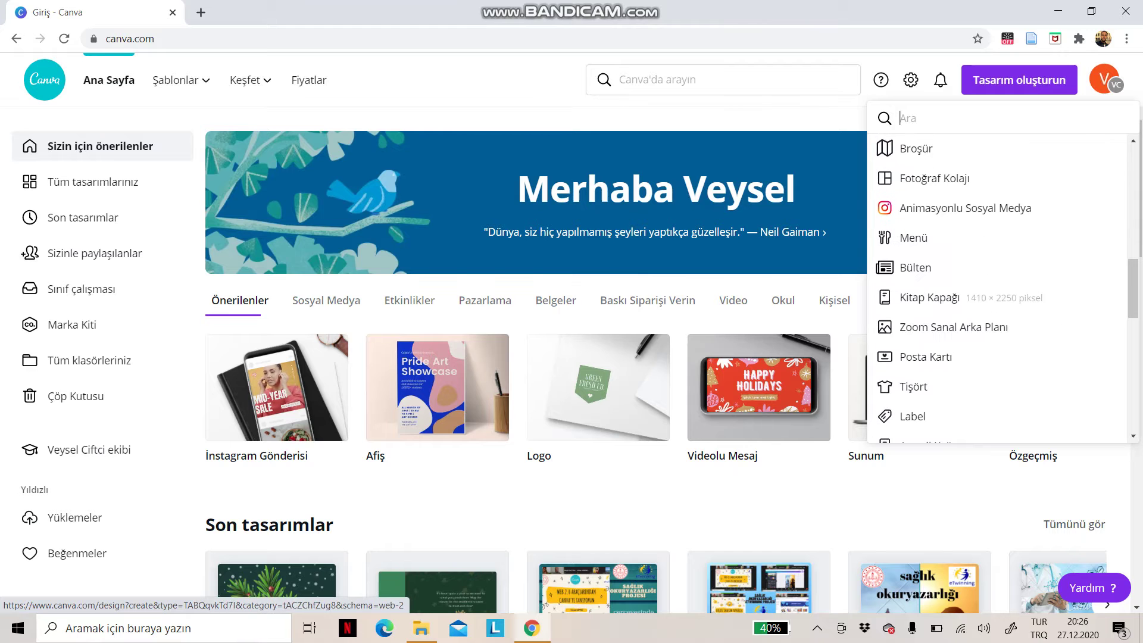
pyautogui.scroll(-1, 953, 375)
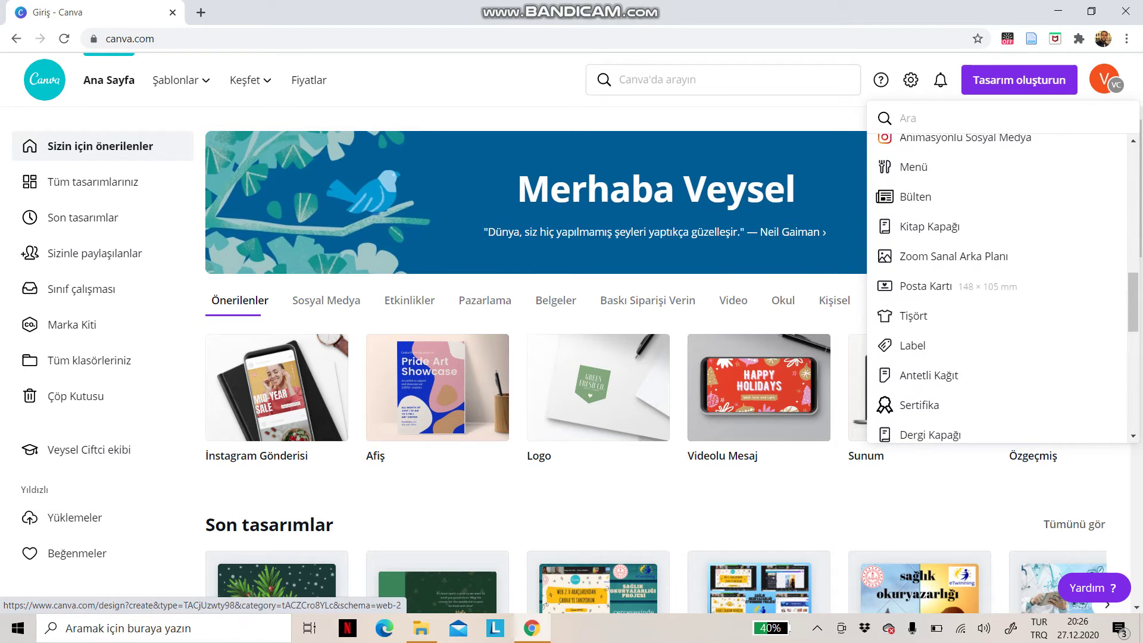
pyautogui.scroll(8, 953, 375)
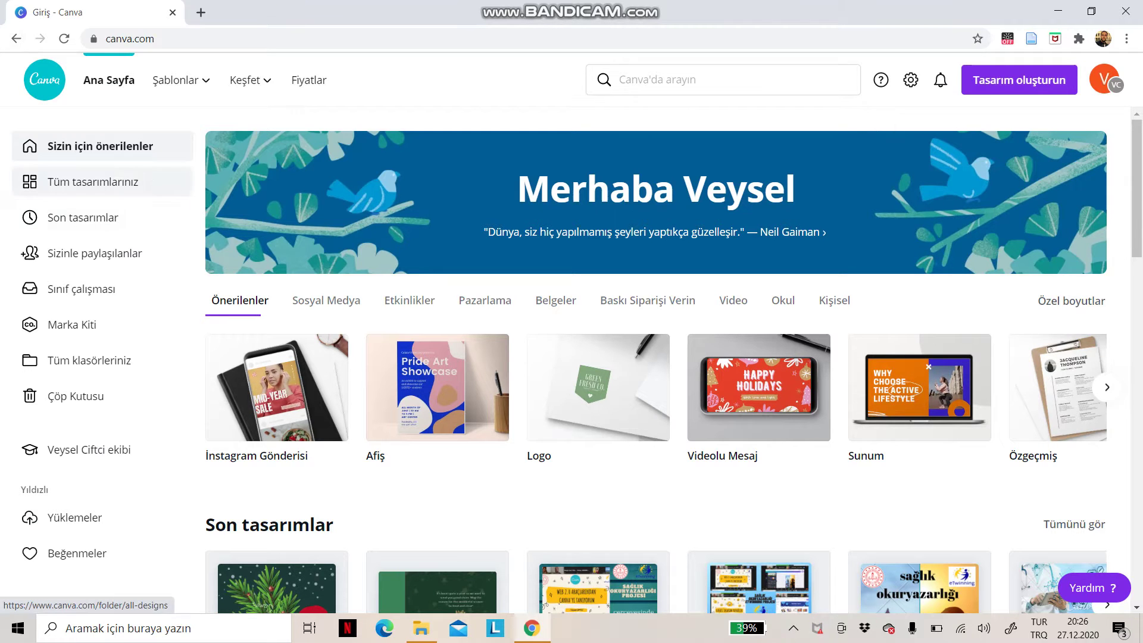
# View the collection of all designs and the designs shared with the account.
pyautogui.click(93, 181)
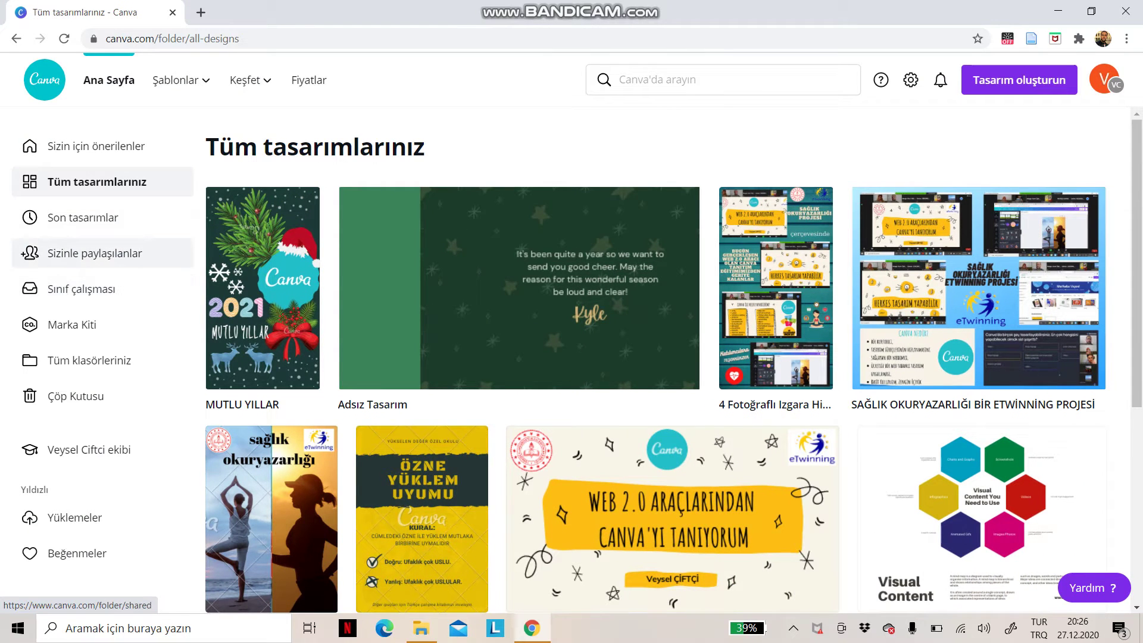
pyautogui.click(95, 253)
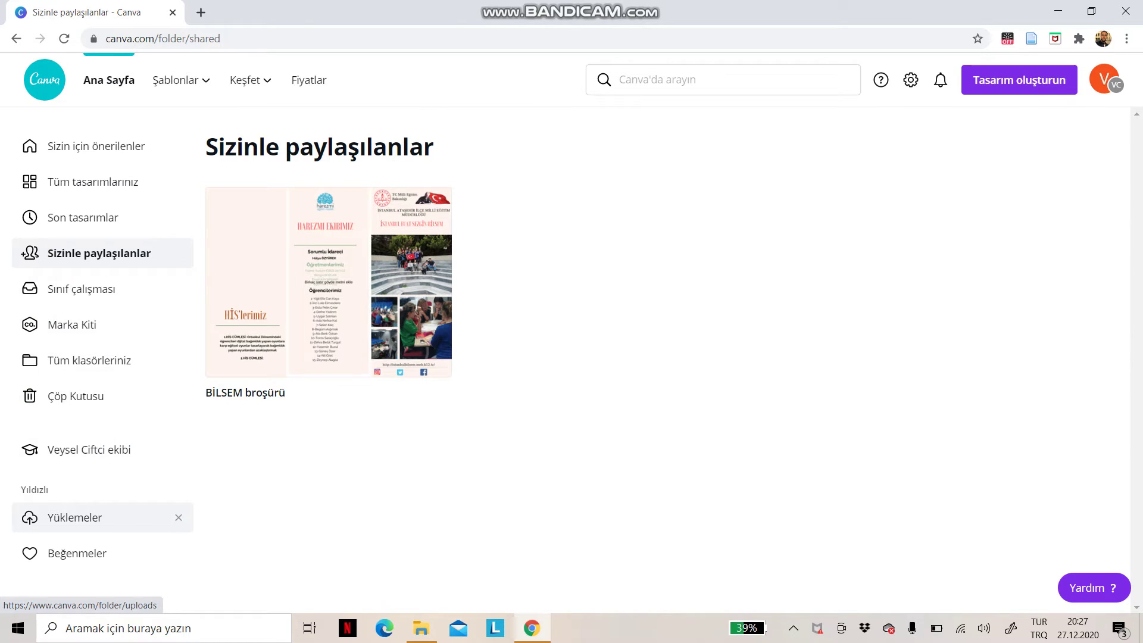
# Open the Yüklemeler folder and browse the uploaded images.
pyautogui.click(77, 517)
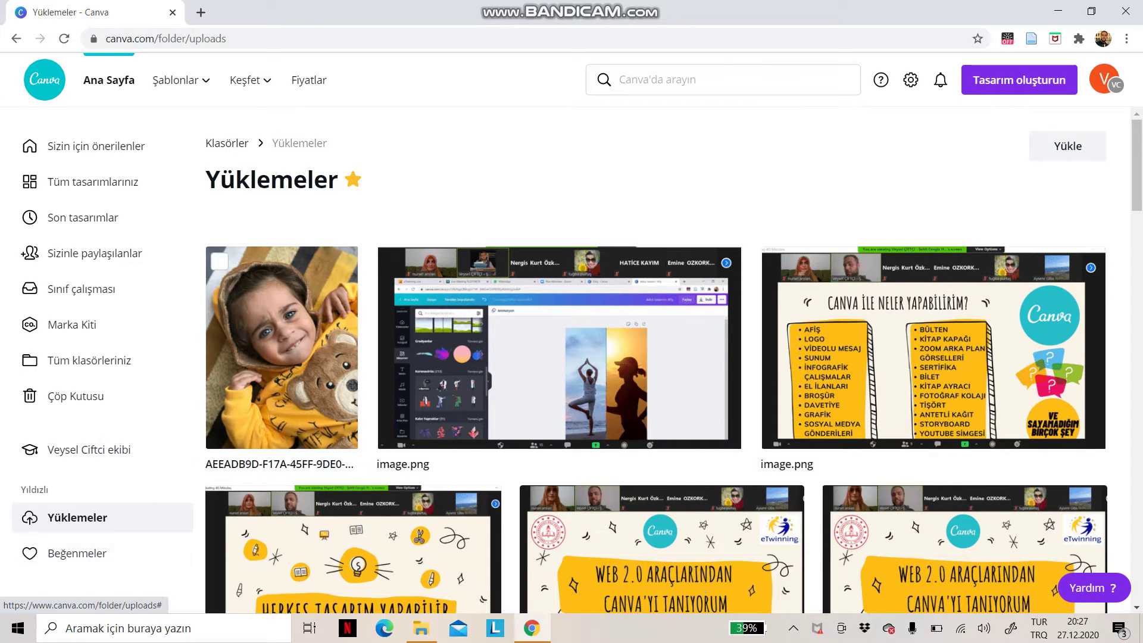
pyautogui.scroll(-12, 655, 357)
pyautogui.scroll(4, 654, 327)
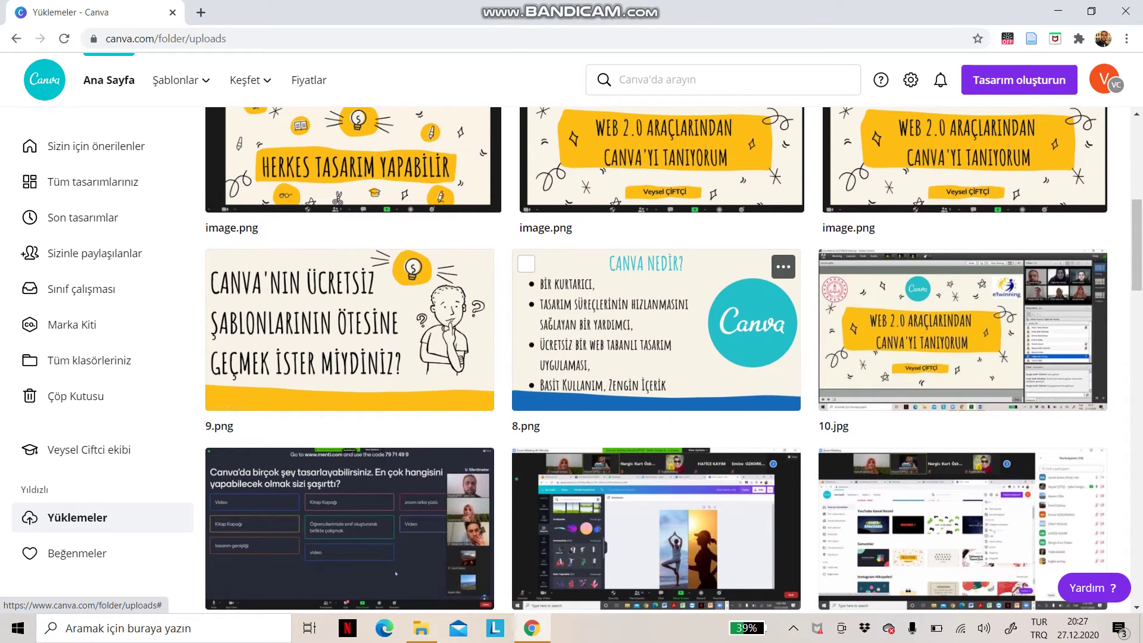
pyautogui.scroll(-3, 416, 357)
pyautogui.scroll(-1, 417, 357)
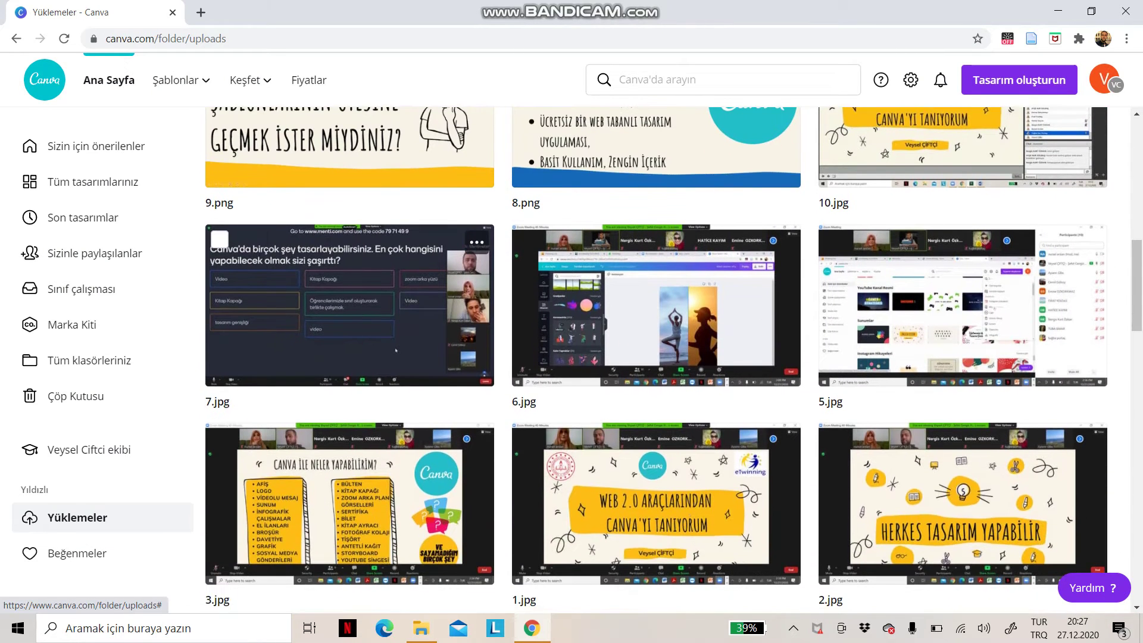
pyautogui.scroll(-1, 417, 357)
pyautogui.scroll(-1, 655, 357)
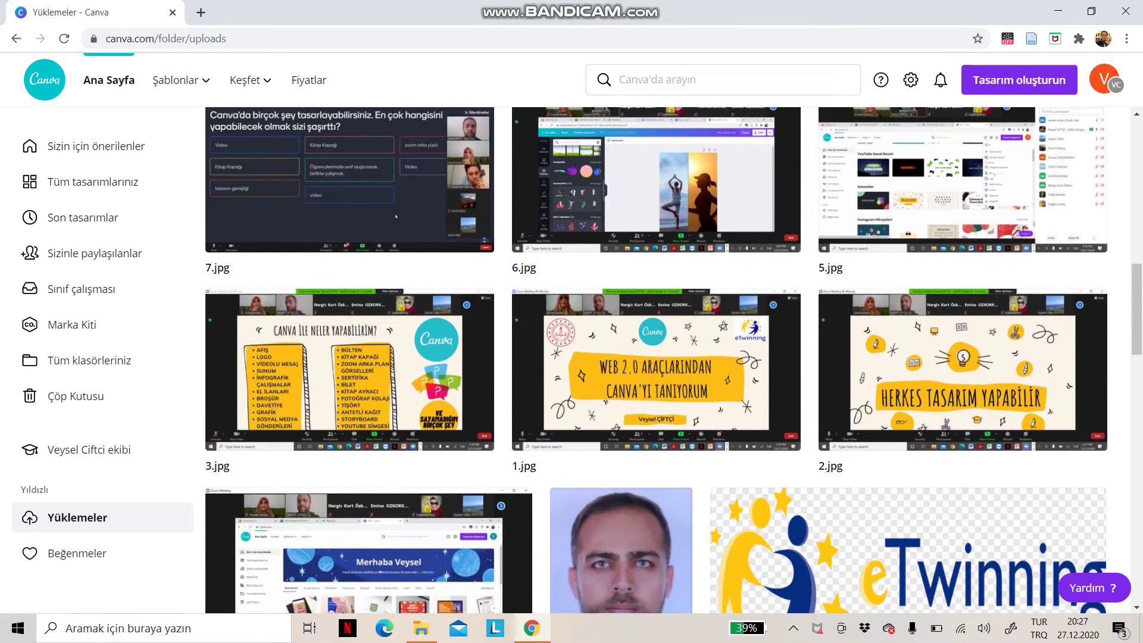
pyautogui.scroll(3, 655, 357)
pyautogui.scroll(5, 655, 357)
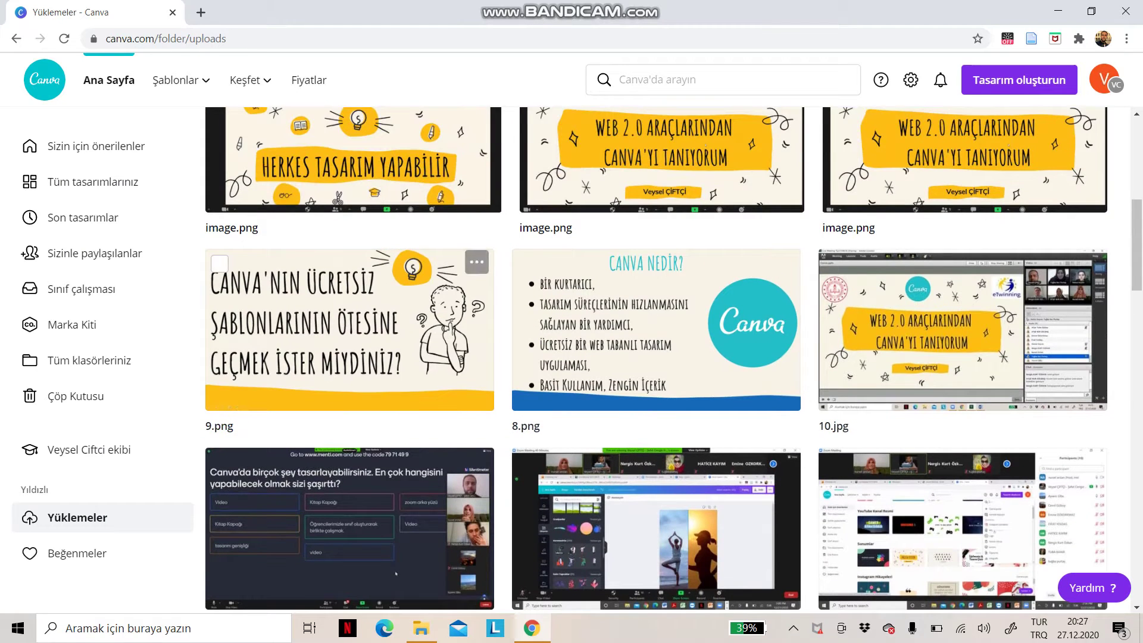
pyautogui.scroll(-1, 655, 357)
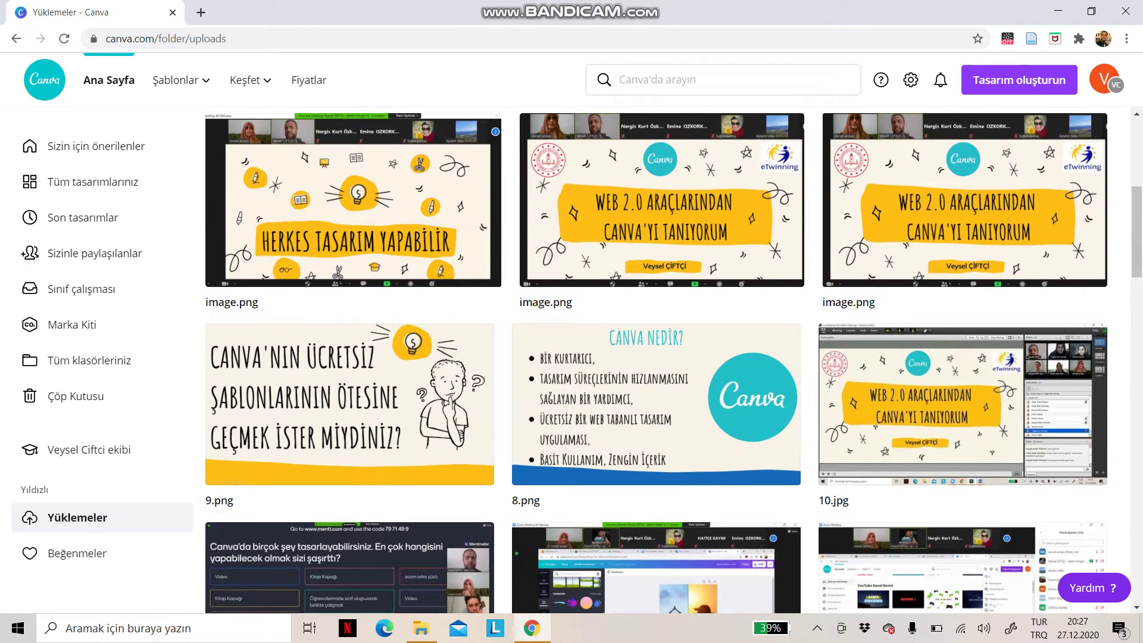
# Create a new blank poster (Afiş) design.
pyautogui.click(1018, 80)
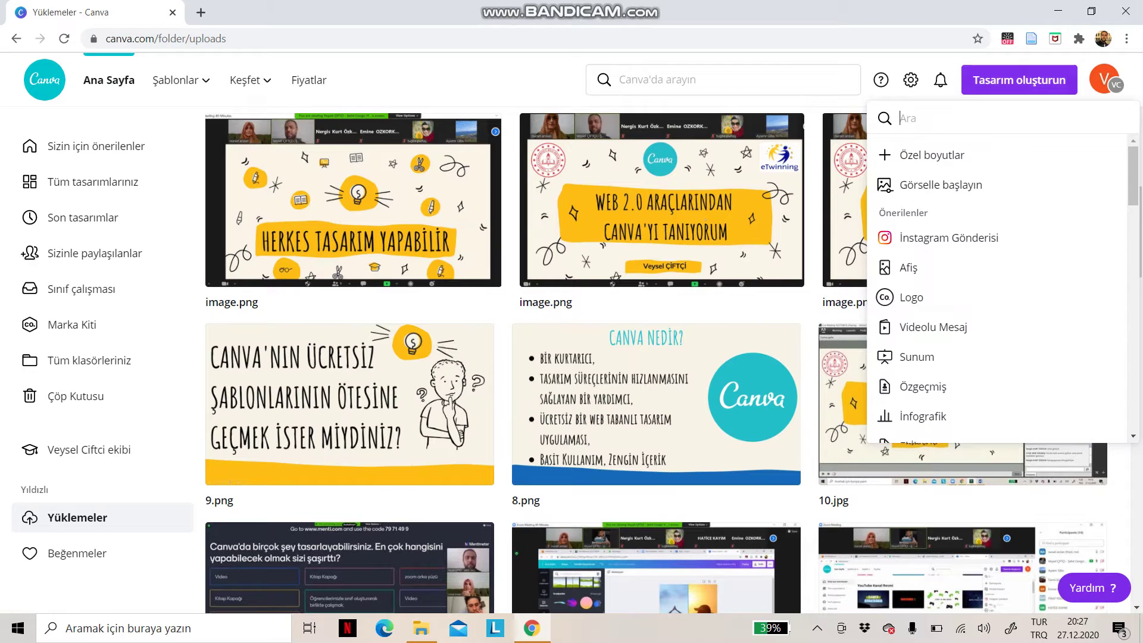
pyautogui.click(916, 357)
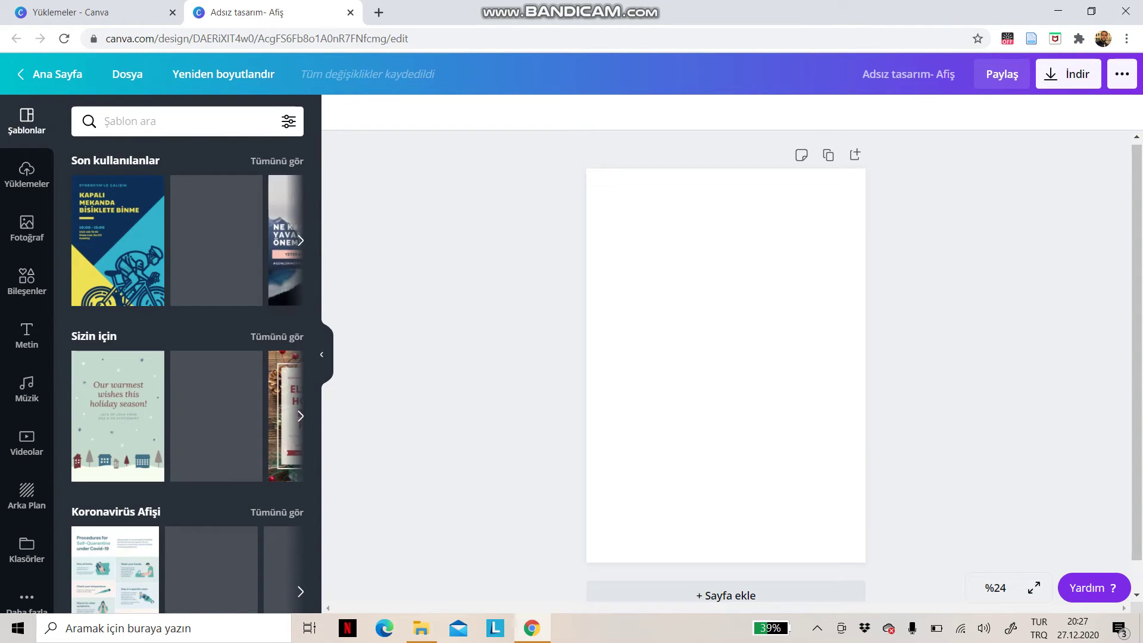
# Search the poster templates for "sağlık" and browse the matching designs.
pyautogui.click(156, 121)
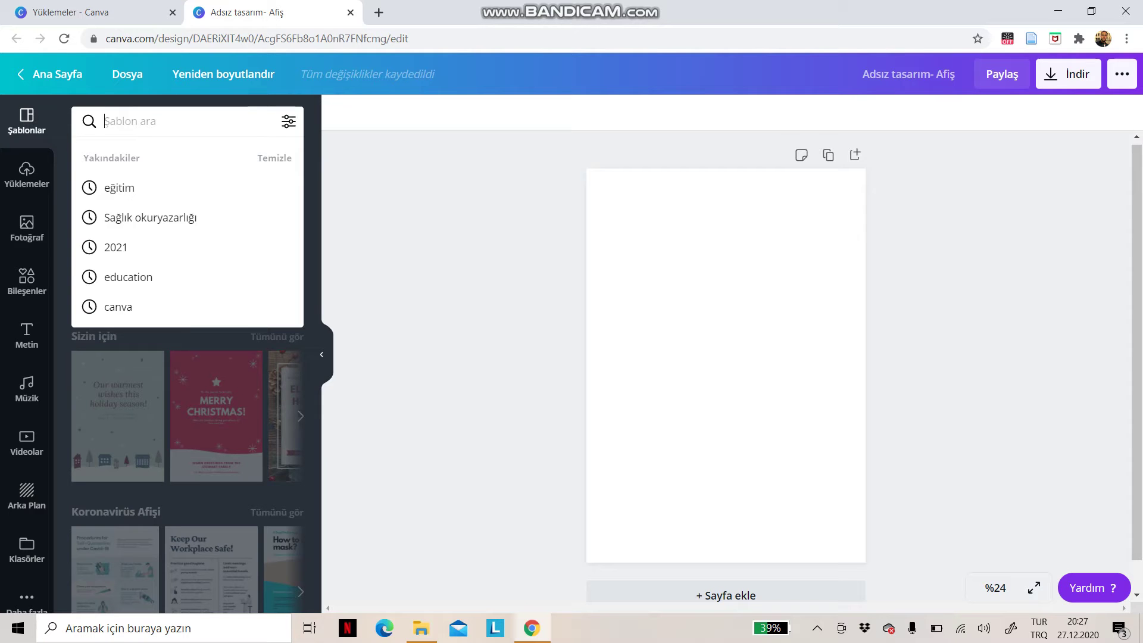
pyautogui.write('sağlık')
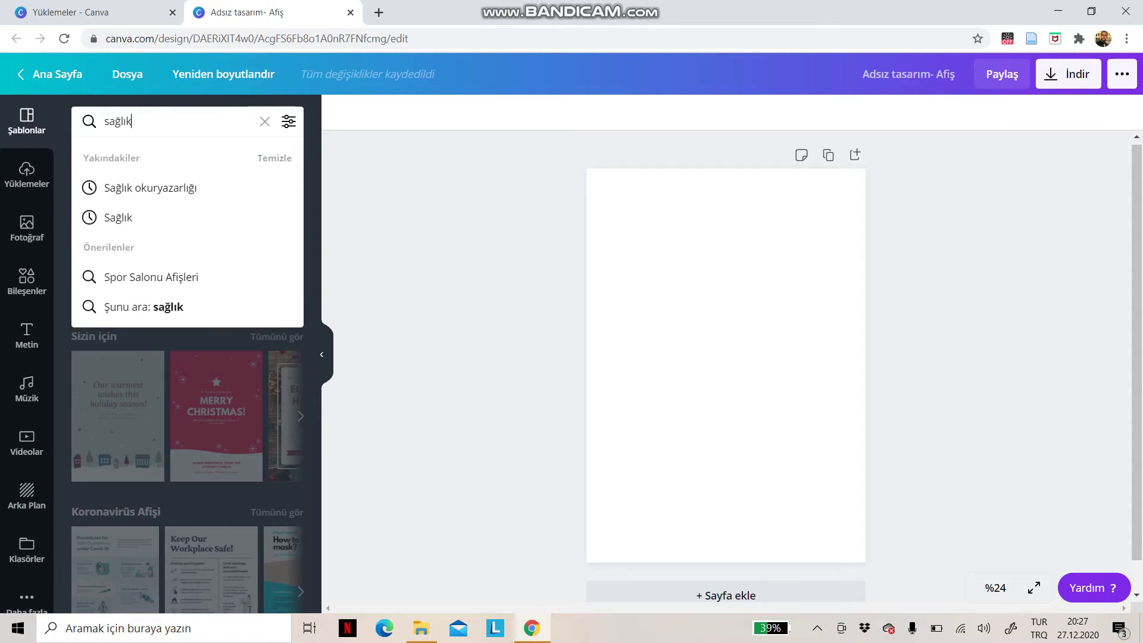
pyautogui.press('Return')
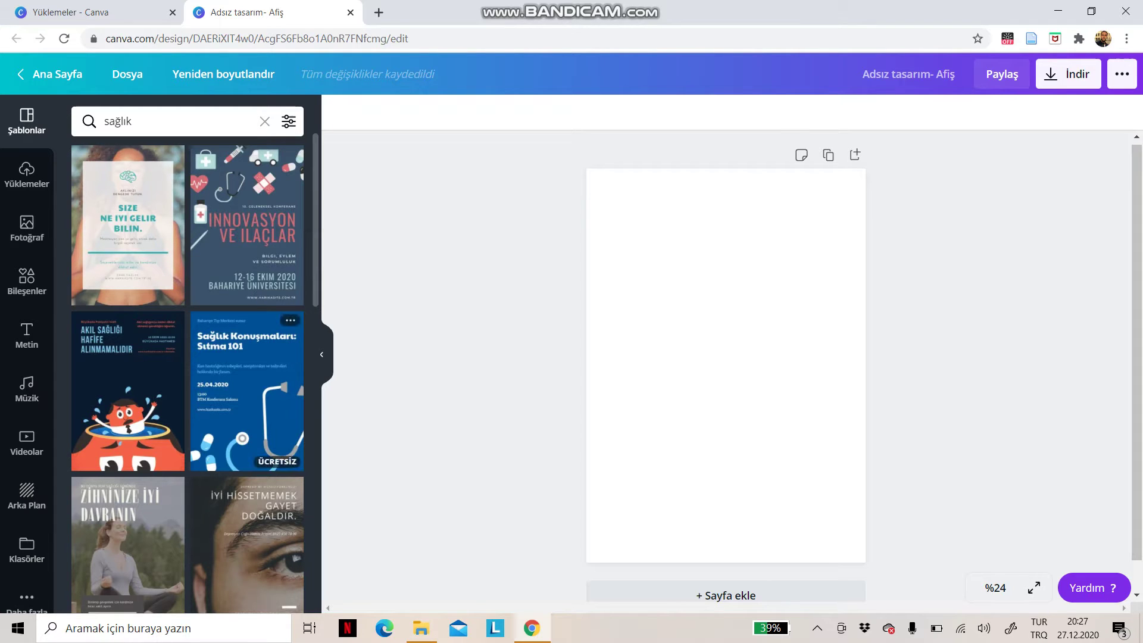
pyautogui.scroll(-9, 188, 374)
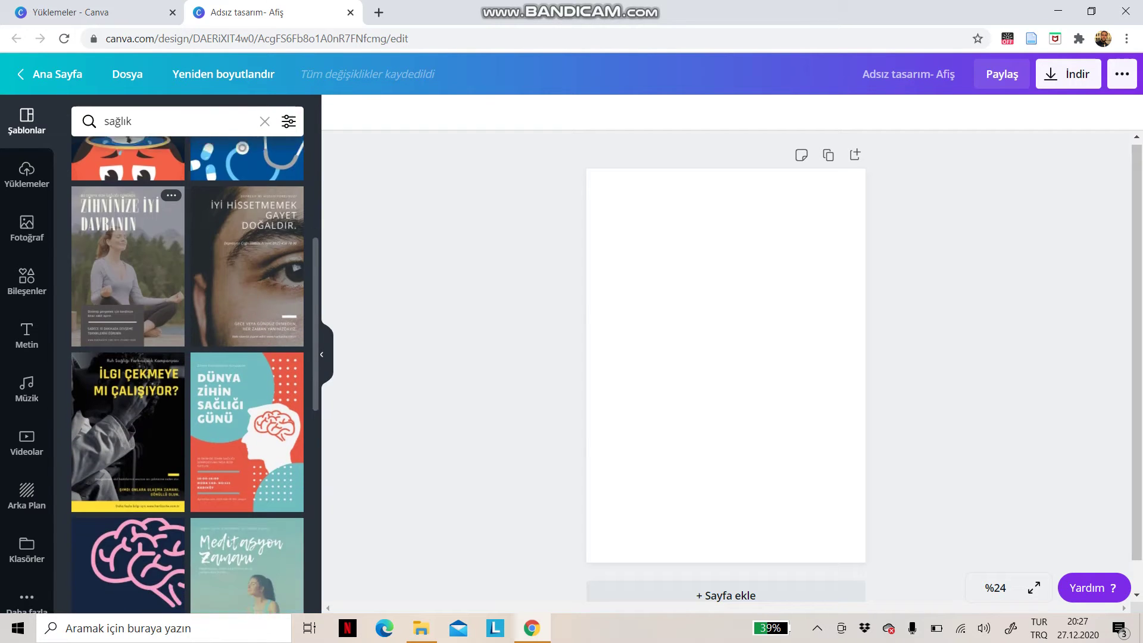
pyautogui.scroll(-3, 247, 380)
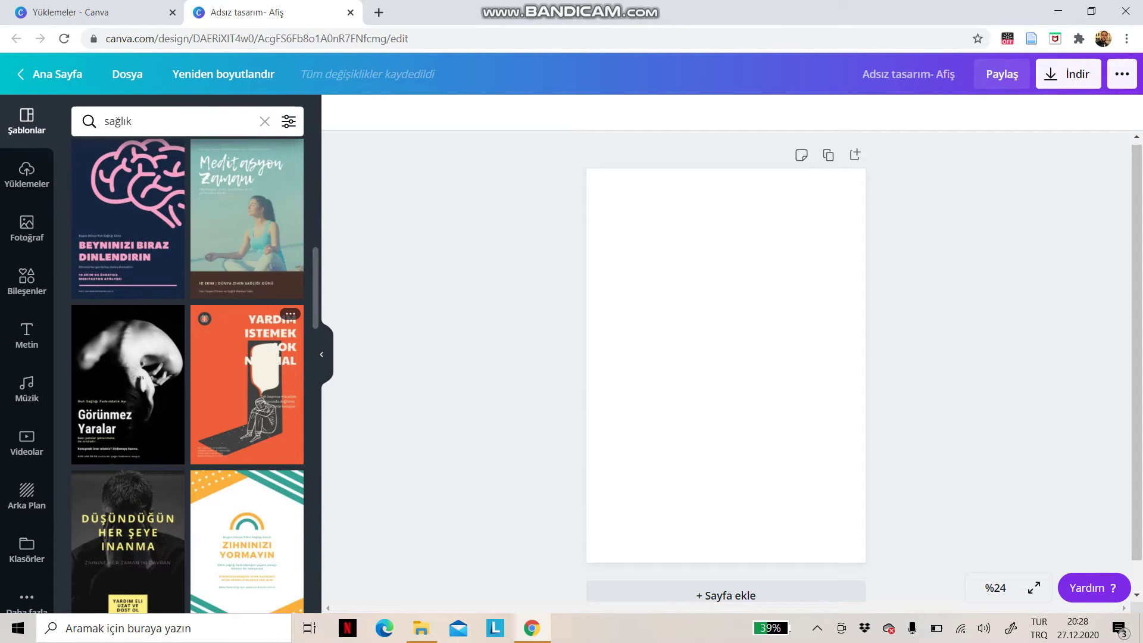
pyautogui.scroll(-8, 247, 357)
pyautogui.scroll(-5, 247, 357)
pyautogui.scroll(12, 188, 357)
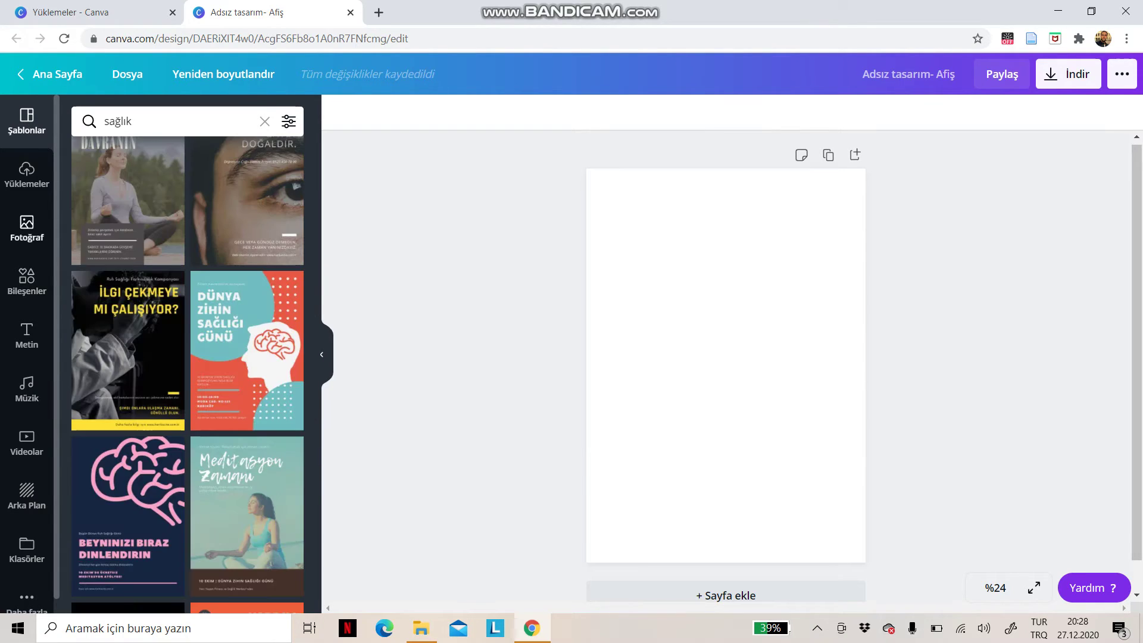
# Add the two-column grid from the Izgaralar elements and shrink it to about the lower half of the page.
pyautogui.click(27, 281)
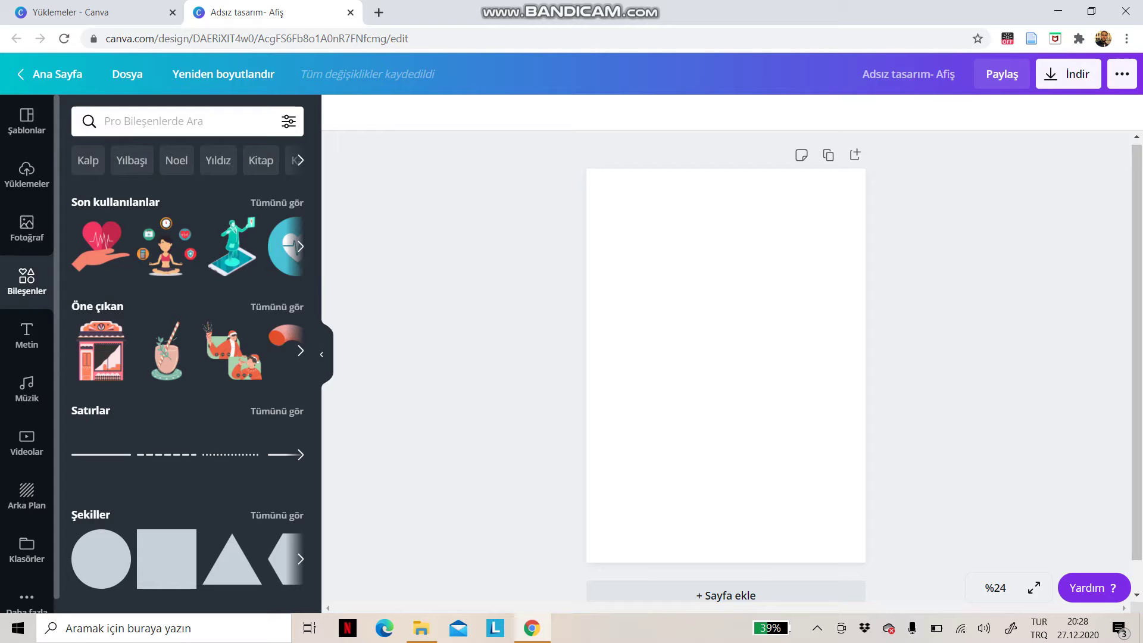
pyautogui.scroll(-6, 187, 357)
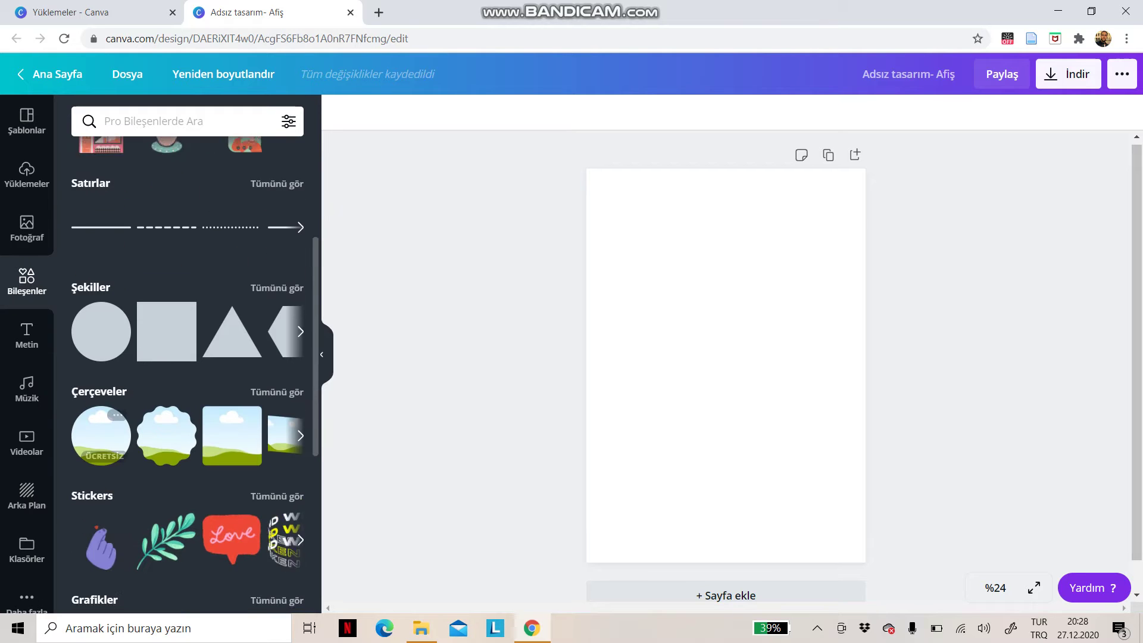
pyautogui.scroll(-3, 187, 357)
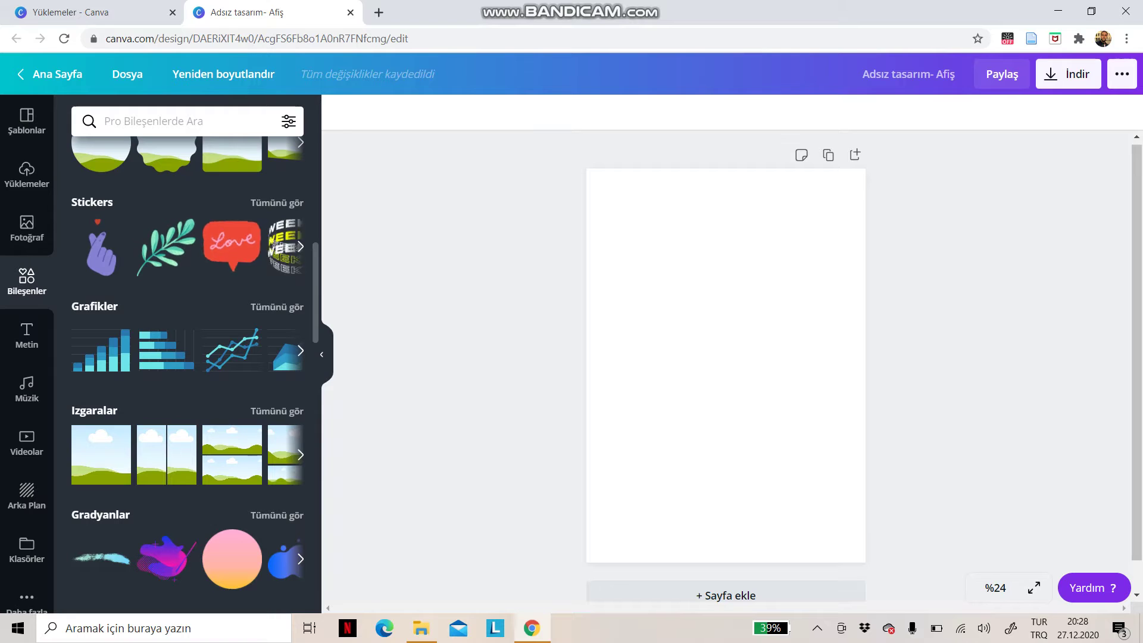
pyautogui.click(167, 455)
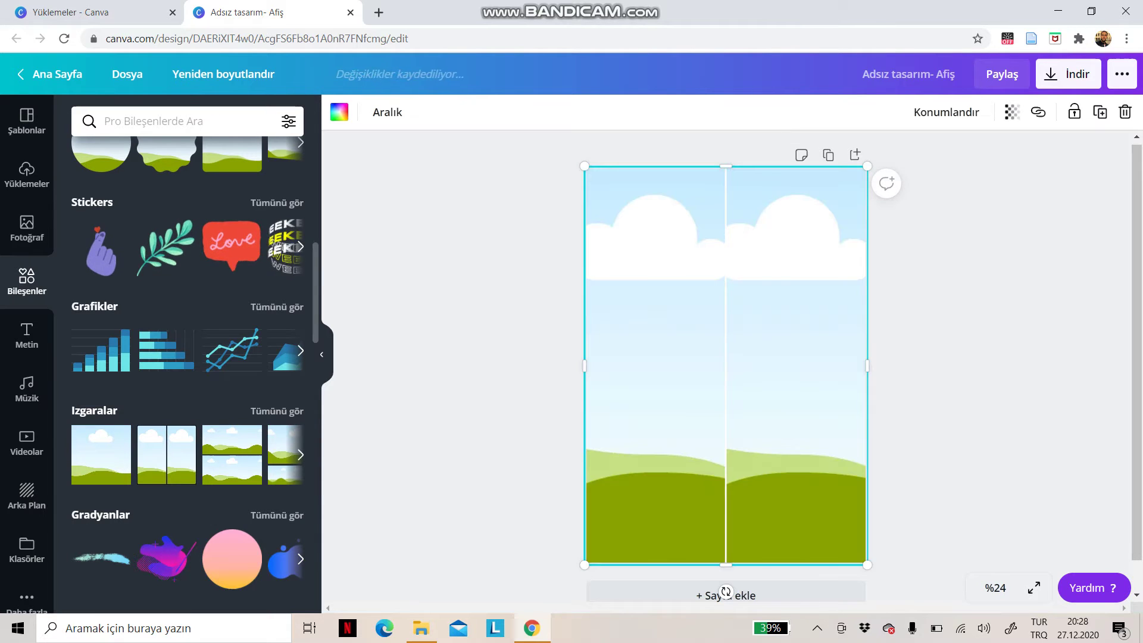
pyautogui.moveTo(726, 166); pyautogui.dragTo(725, 378)
pyautogui.click(928, 368)
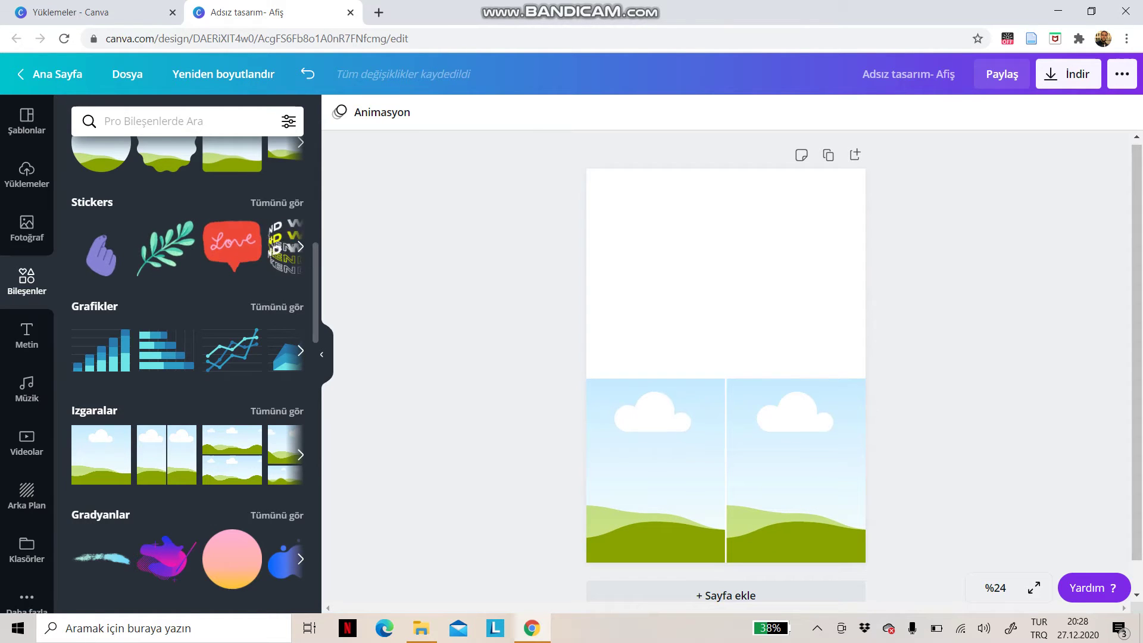
# Add the two-row grid and resize it to fill the page area above the two-column grid.
pyautogui.click(232, 455)
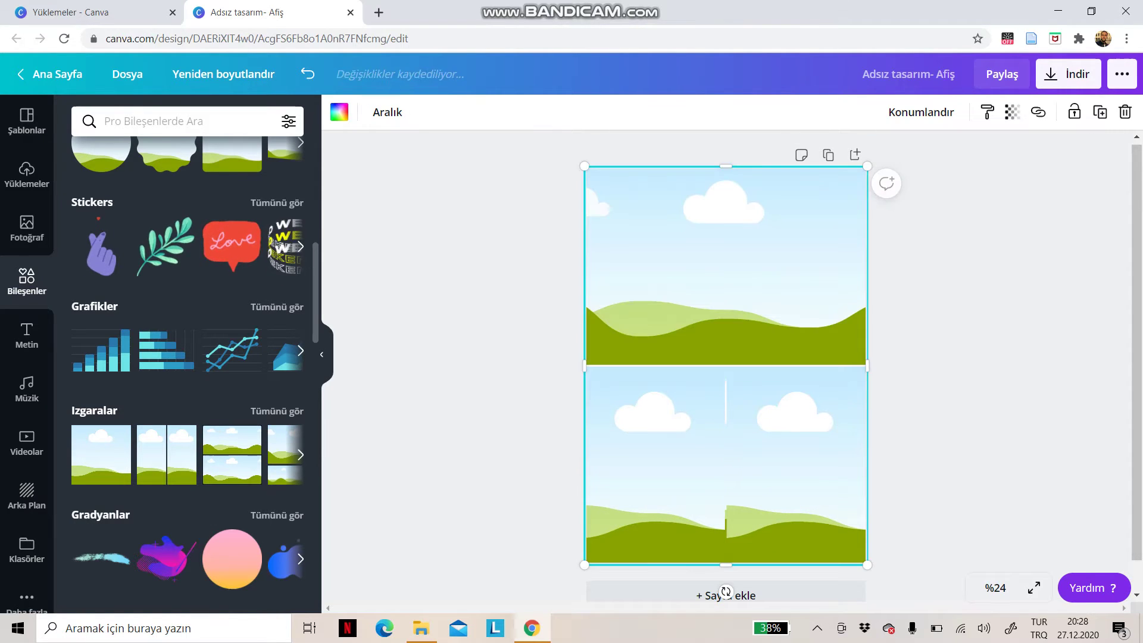
pyautogui.moveTo(867, 564); pyautogui.dragTo(865, 378)
pyautogui.click(952, 369)
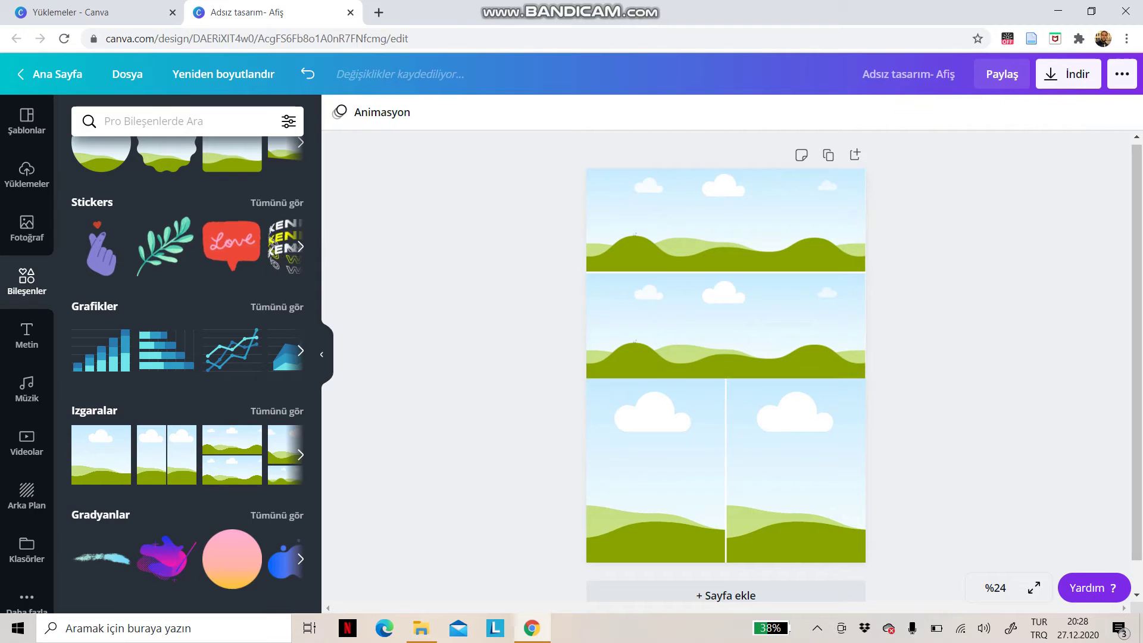
pyautogui.click(724, 403)
pyautogui.click(796, 471)
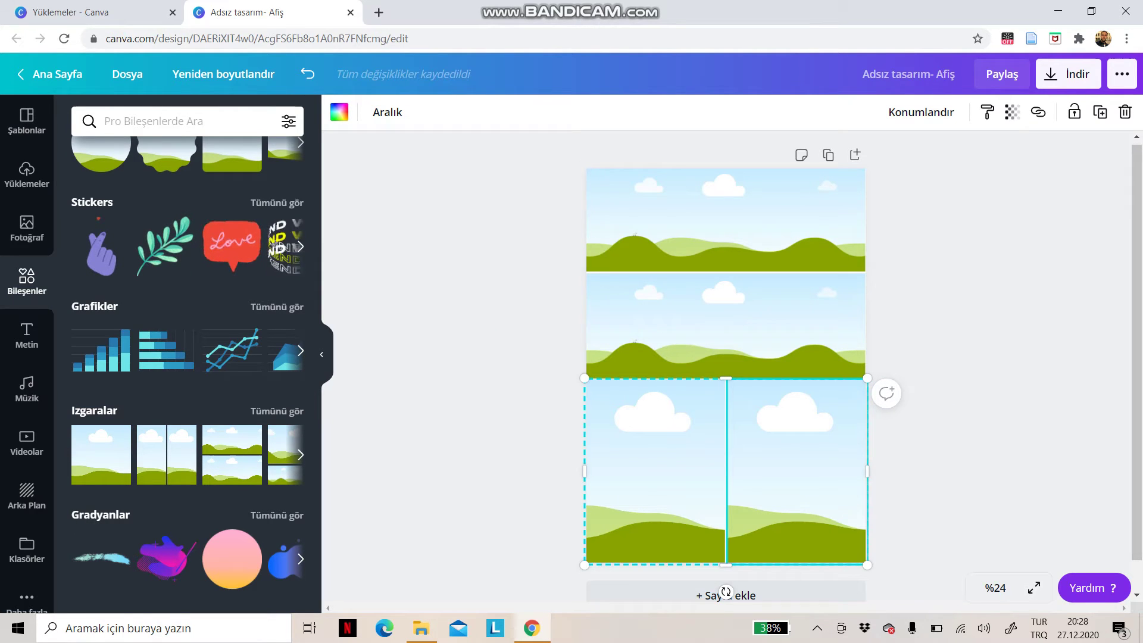
pyautogui.click(724, 220)
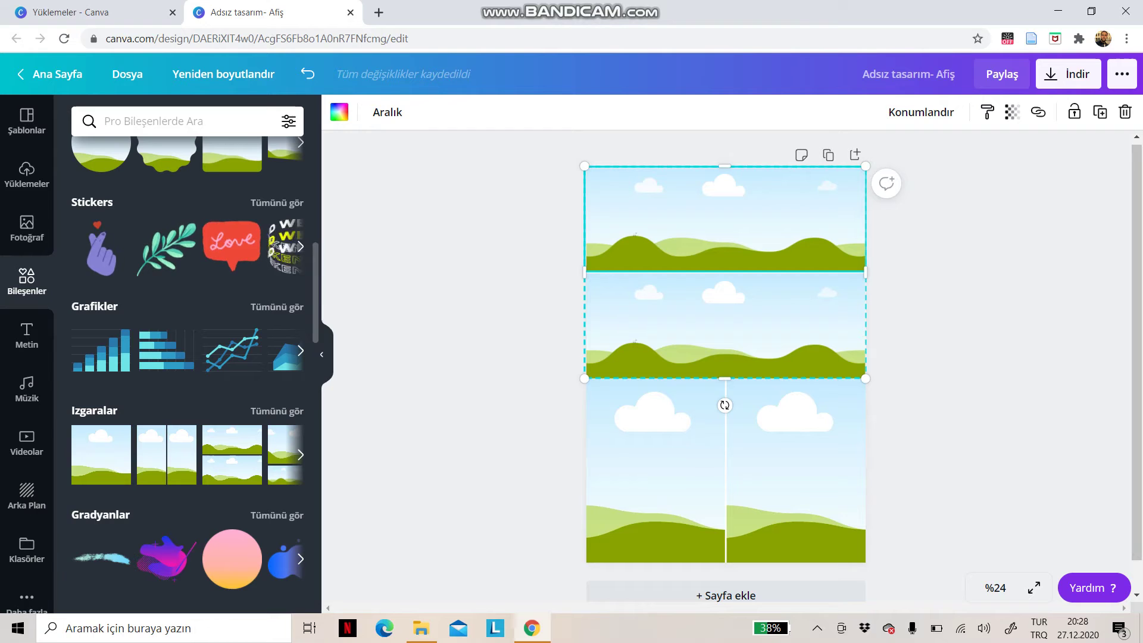
# Search the photo library for "sağlık".
pyautogui.scroll(10, 187, 357)
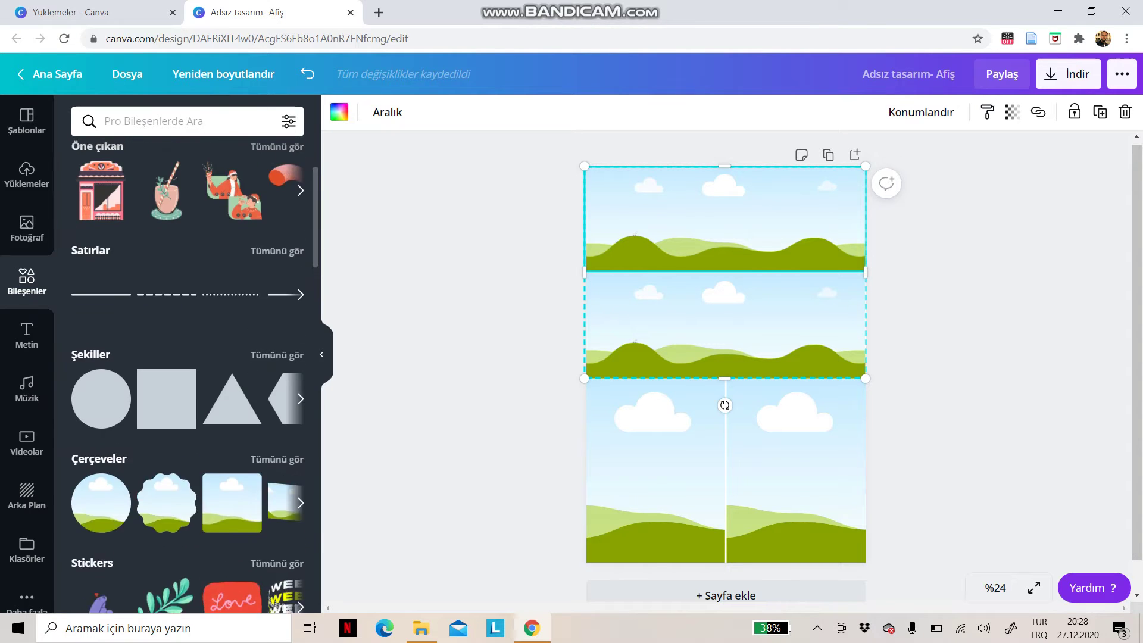
pyautogui.click(179, 121)
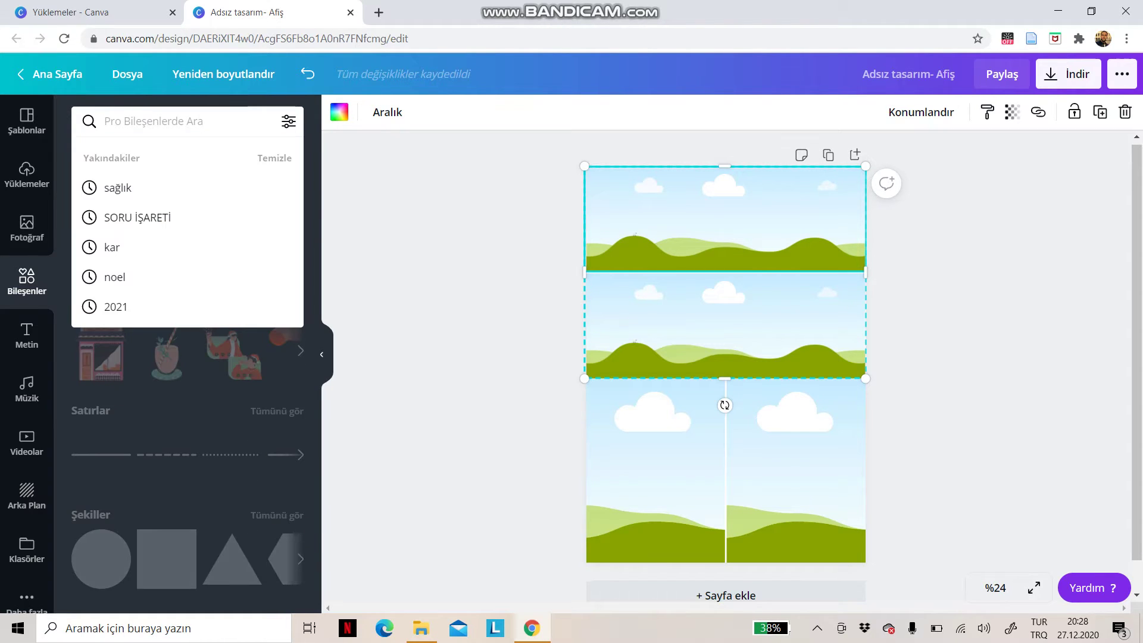
pyautogui.click(27, 227)
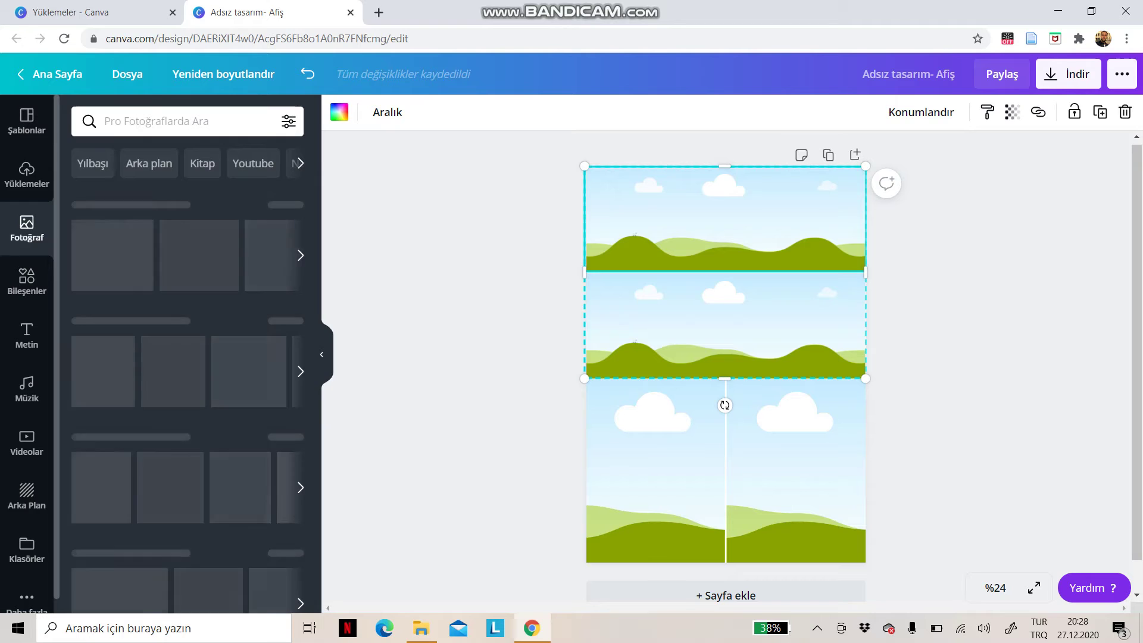
pyautogui.click(178, 121)
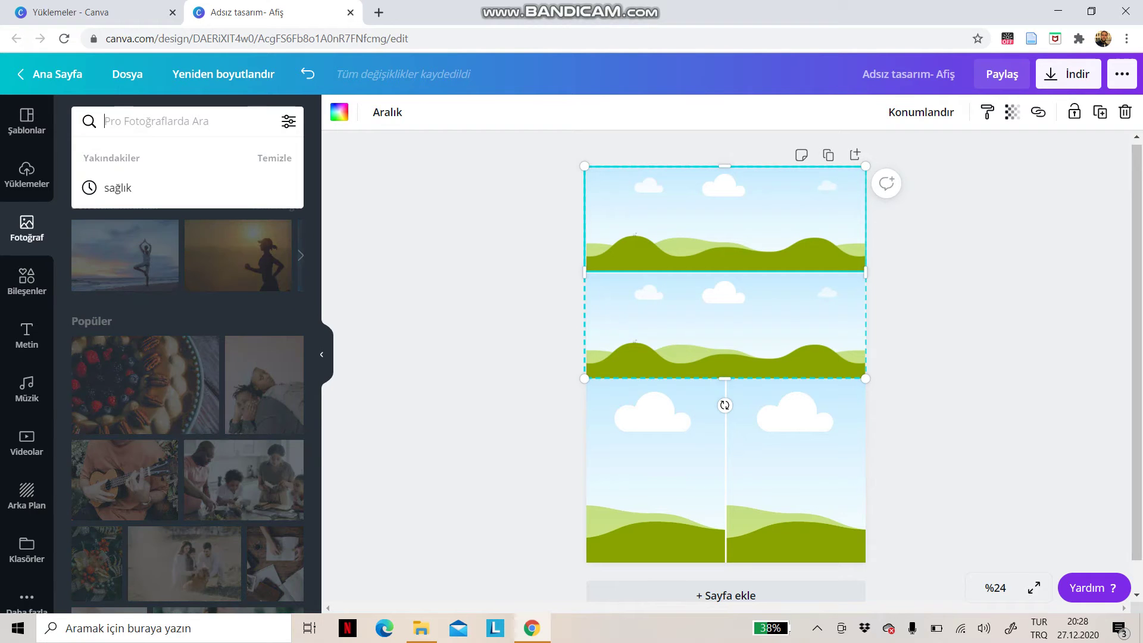
pyautogui.write('sağlık')
pyautogui.press('Return')
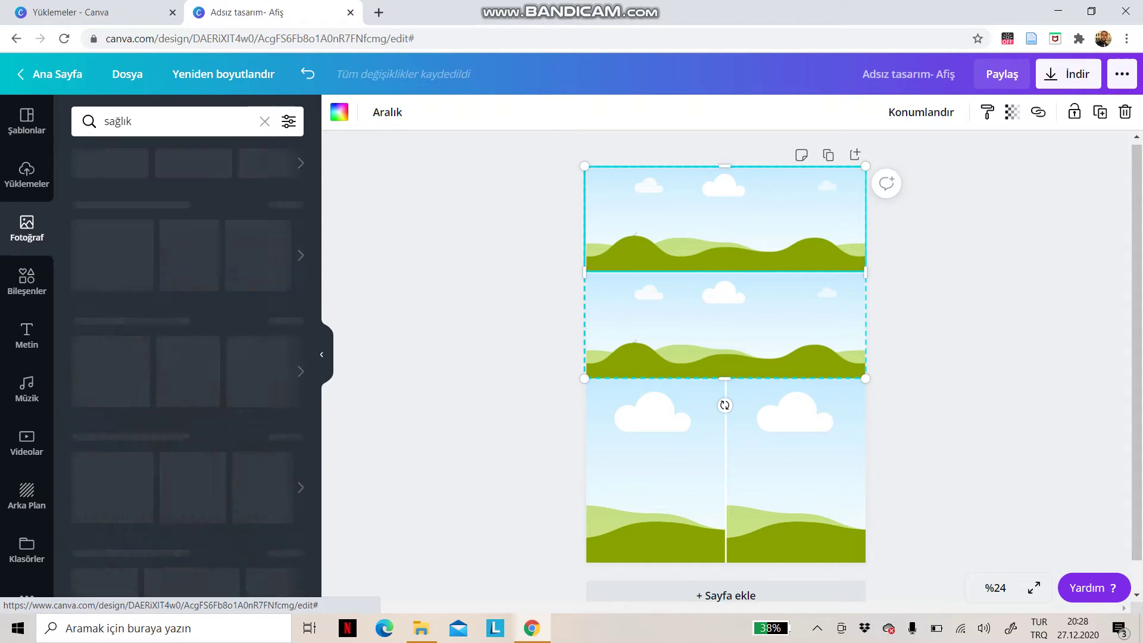
# Place the photo of a doctor holding a family symbol in the top grid row and slightly adjust its crop.
pyautogui.click(128, 264)
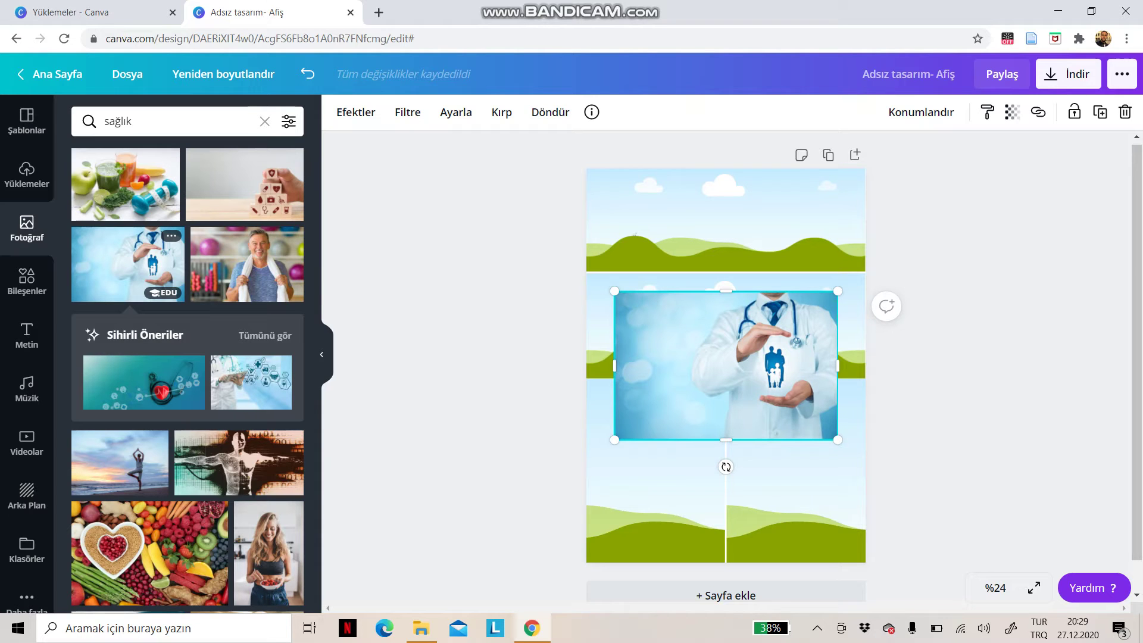
pyautogui.moveTo(714, 372); pyautogui.dragTo(735, 242)
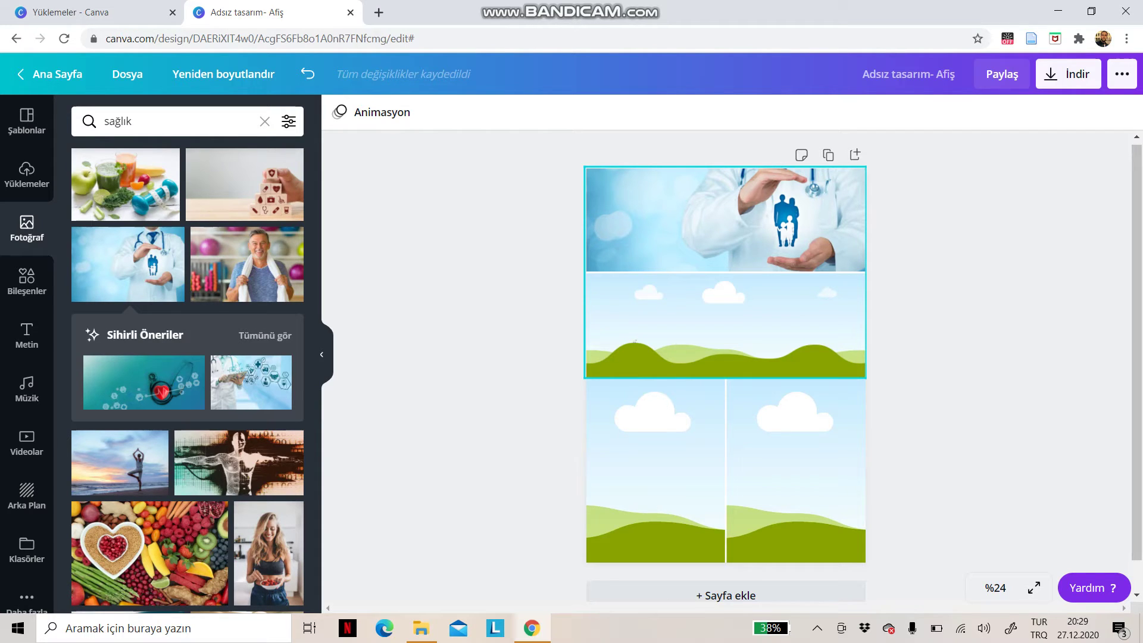
pyautogui.doubleClick(731, 238)
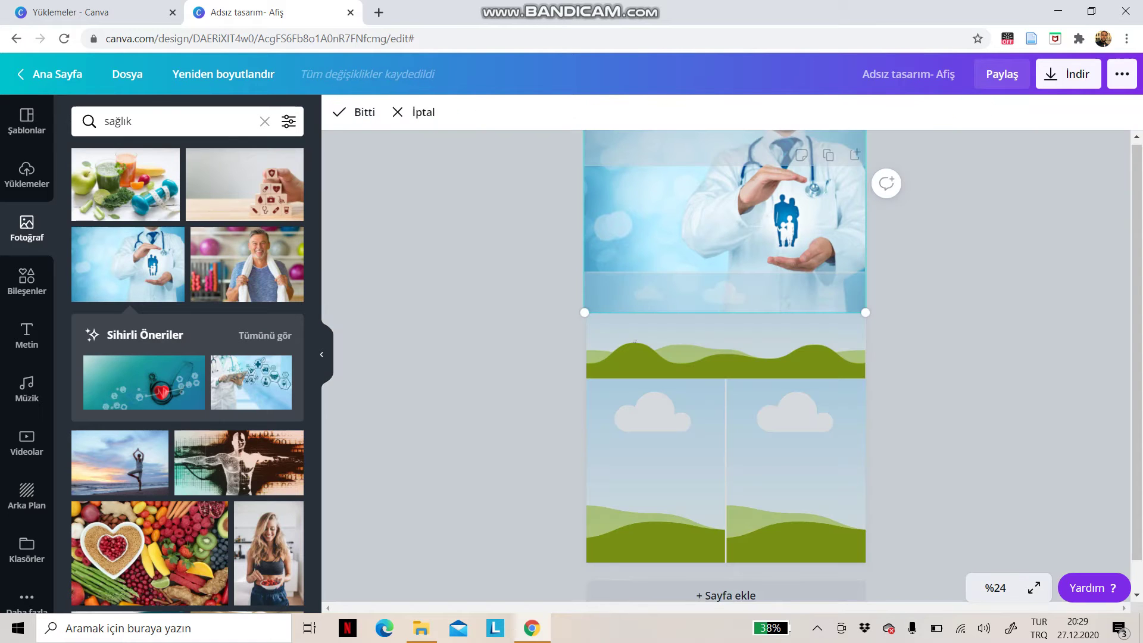
pyautogui.moveTo(731, 238)
pyautogui.mouseDown()
pyautogui.moveTo(730, 256)
pyautogui.moveTo(730, 241)
pyautogui.mouseUp()
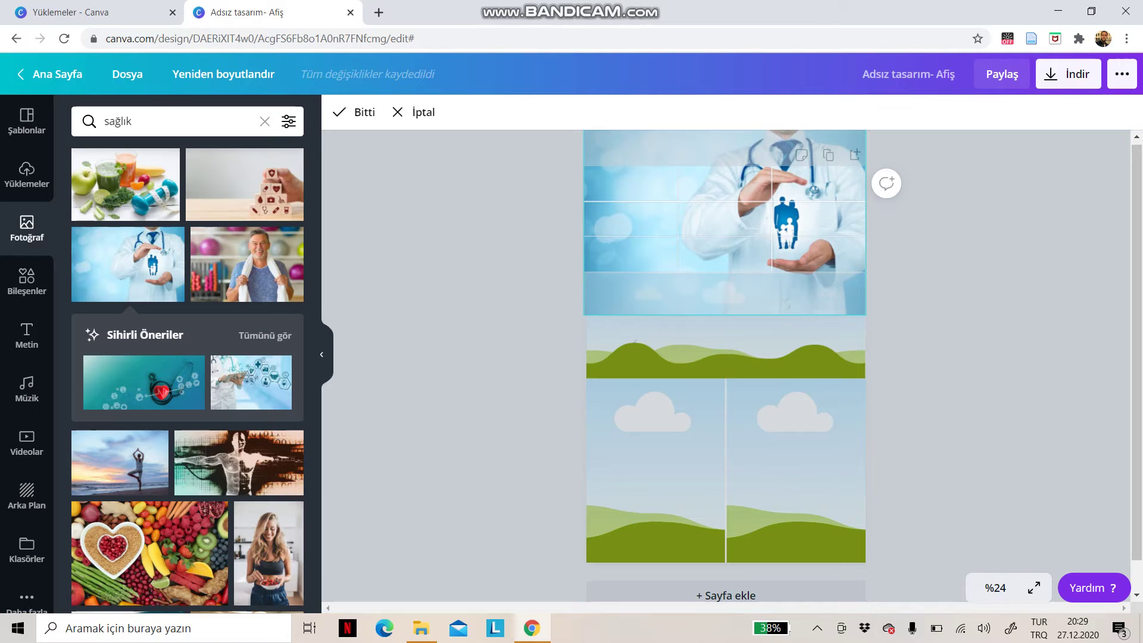
pyautogui.click(952, 267)
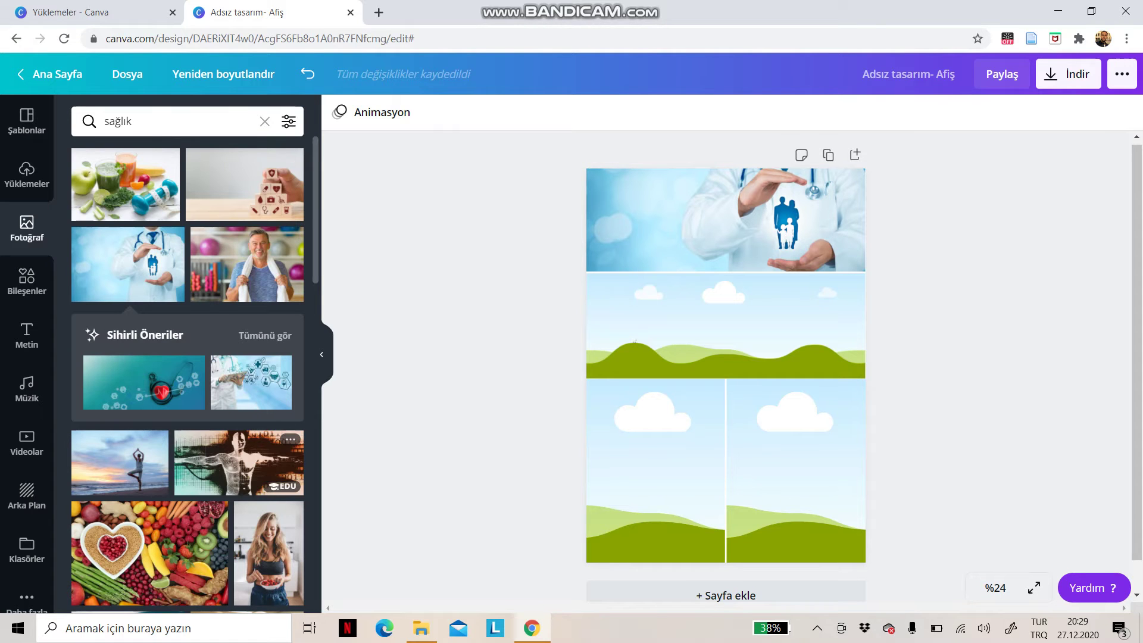
# Fill the second grid row with the photo of a human figure with outstretched arms and check its crop.
pyautogui.click(238, 463)
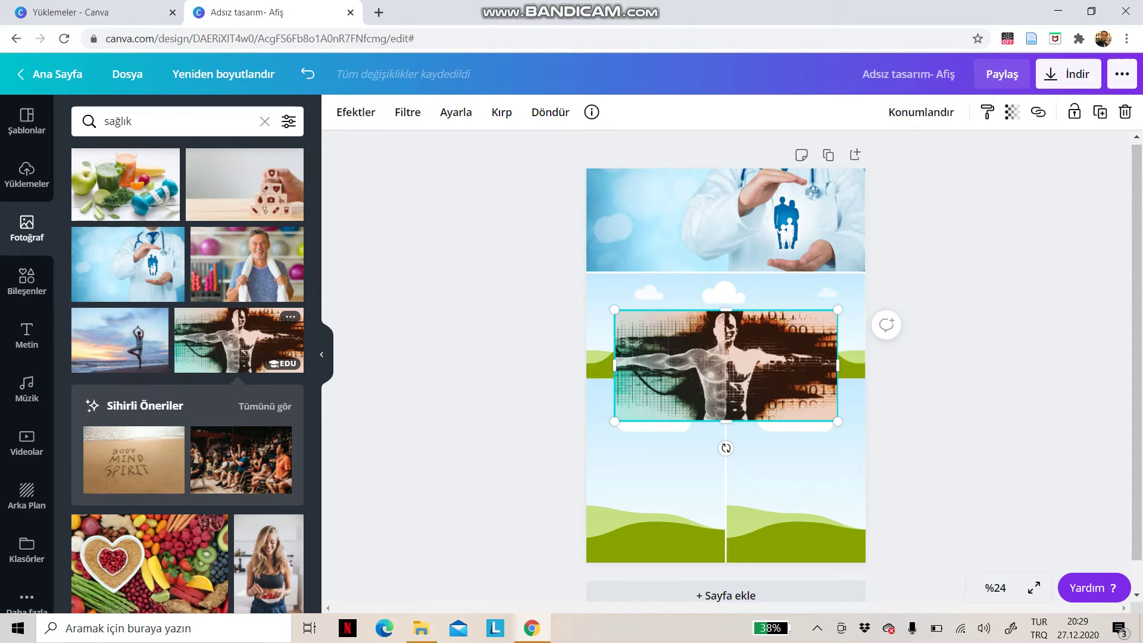
pyautogui.moveTo(726, 366); pyautogui.dragTo(744, 345)
pyautogui.doubleClick(744, 327)
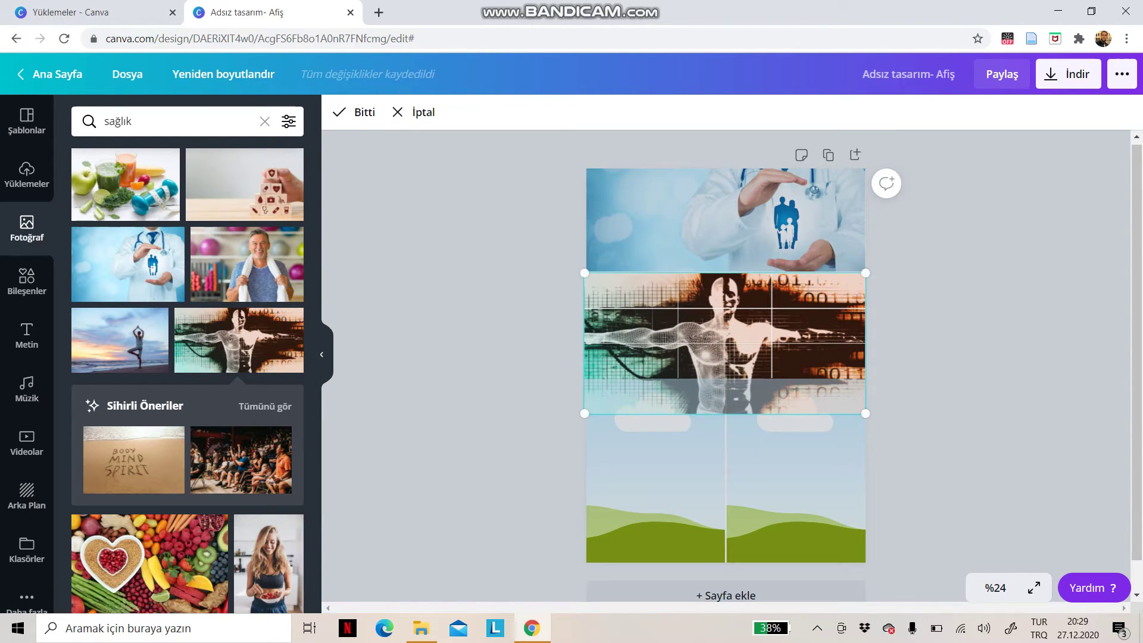
pyautogui.click(952, 351)
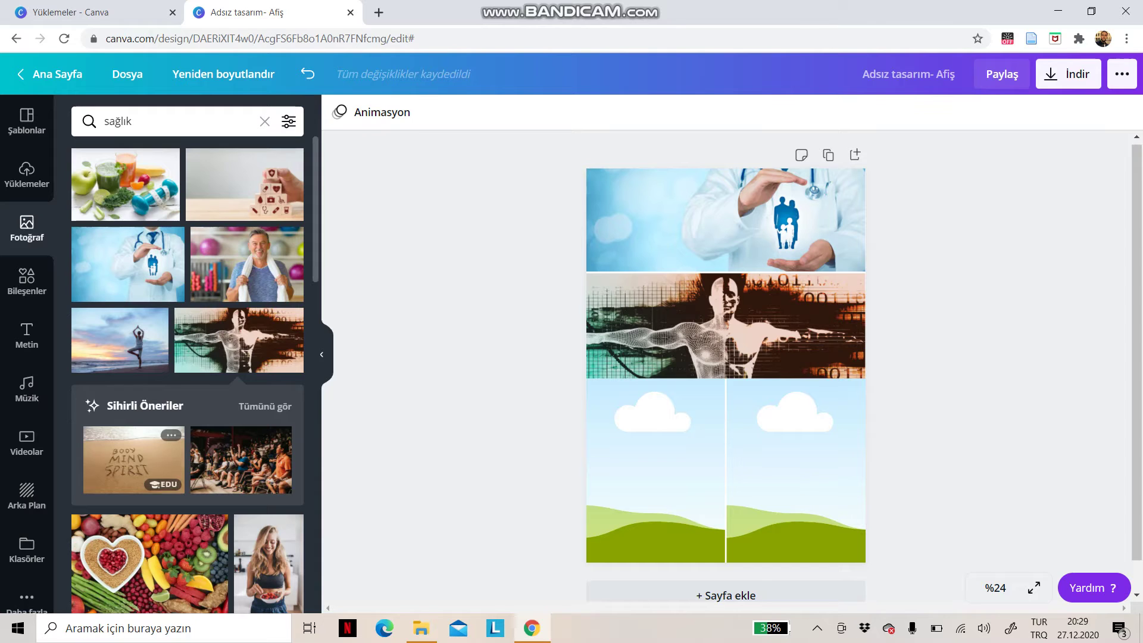
# Fill the lower-left grid cell with the photo of hands holding a red heart on blue wood, shifting it so the heart fits the cell.
pyautogui.scroll(-5, 250, 417)
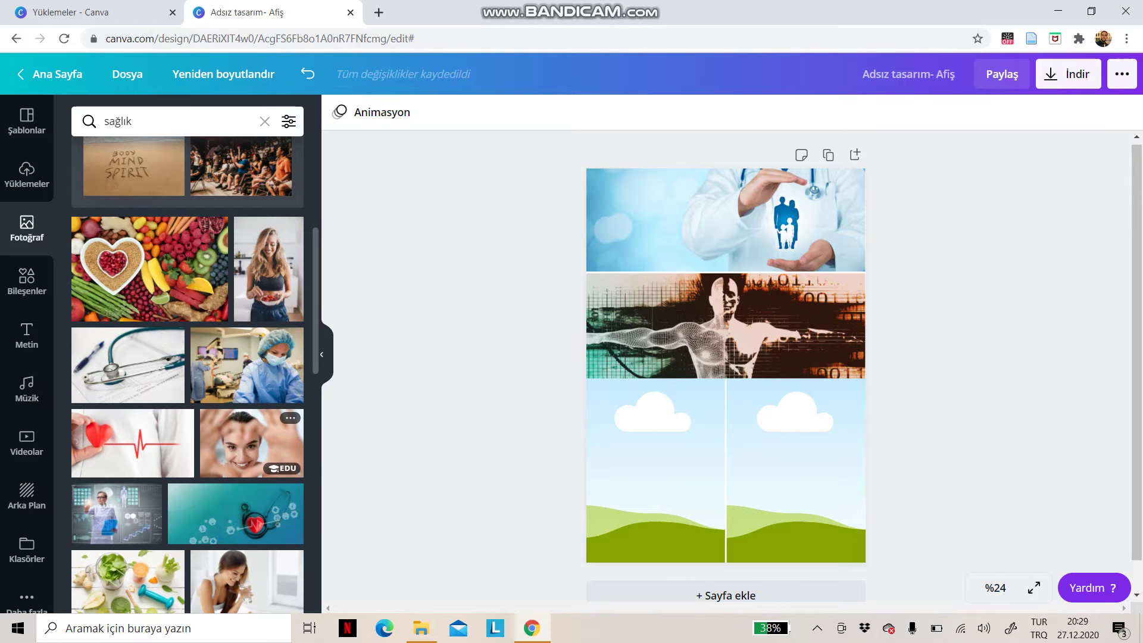
pyautogui.scroll(-3, 137, 291)
pyautogui.scroll(-1, 137, 291)
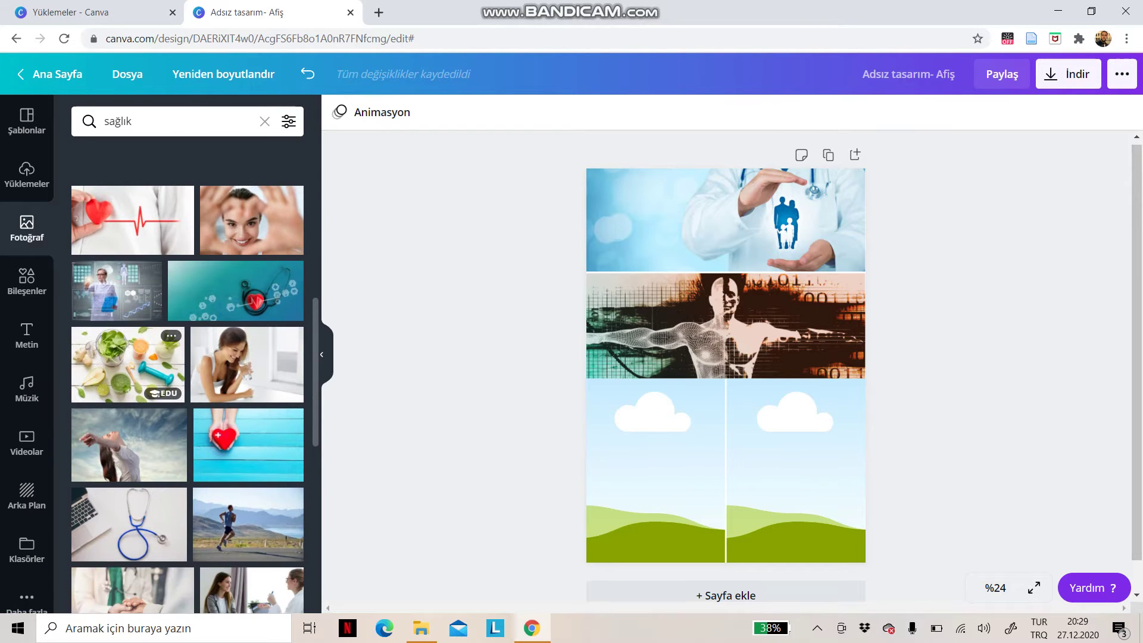
pyautogui.moveTo(248, 445); pyautogui.dragTo(655, 470)
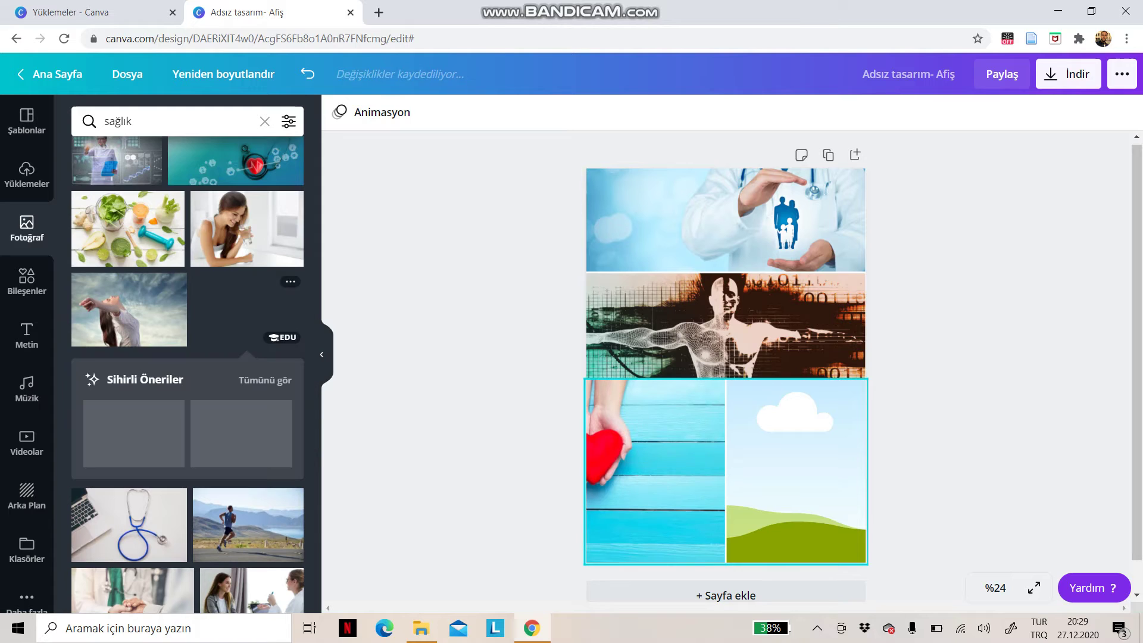
pyautogui.doubleClick(654, 470)
pyautogui.moveTo(654, 470); pyautogui.dragTo(697, 506)
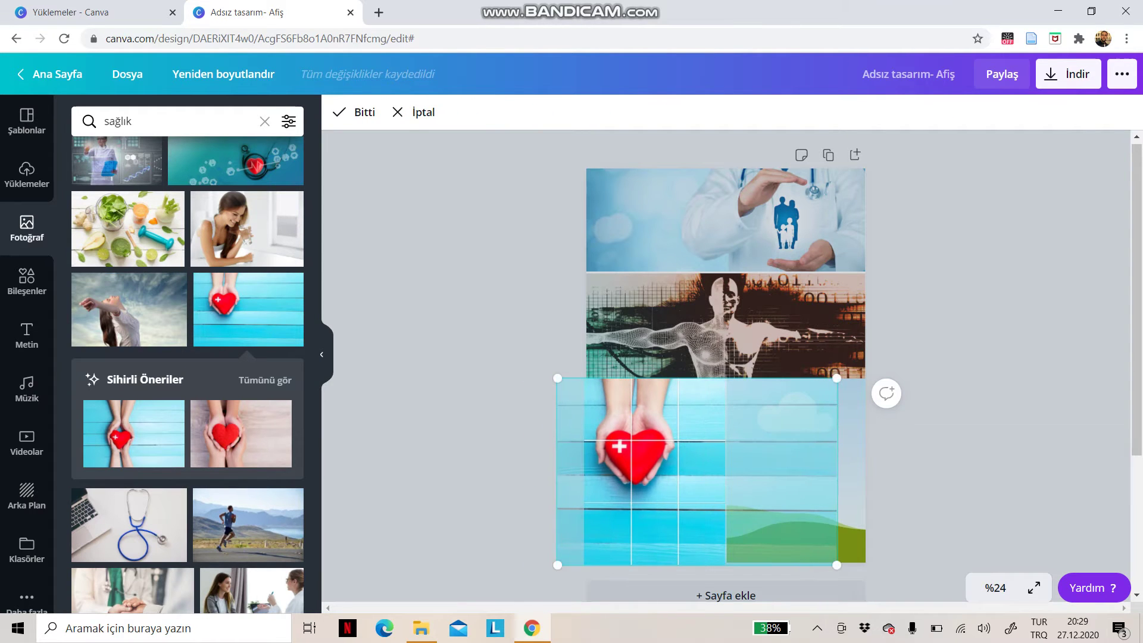
pyautogui.click(959, 325)
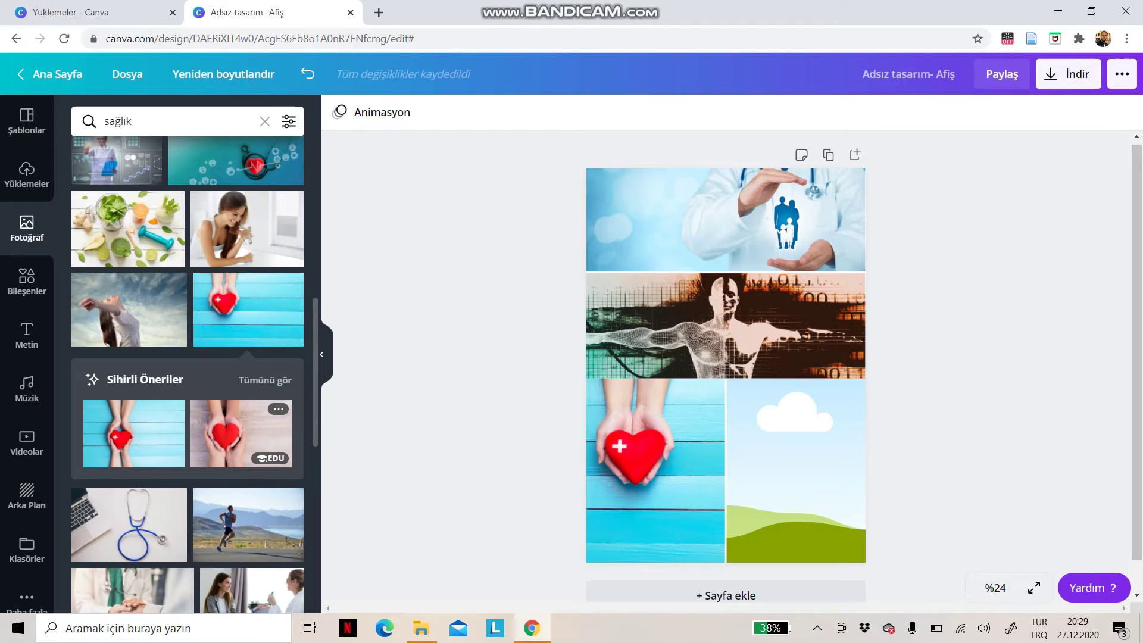
# Fill the lower-right grid cell with the heart-shaped HEALTH word cloud photo and nudge the two-cell grid slightly.
pyautogui.scroll(-4, 187, 375)
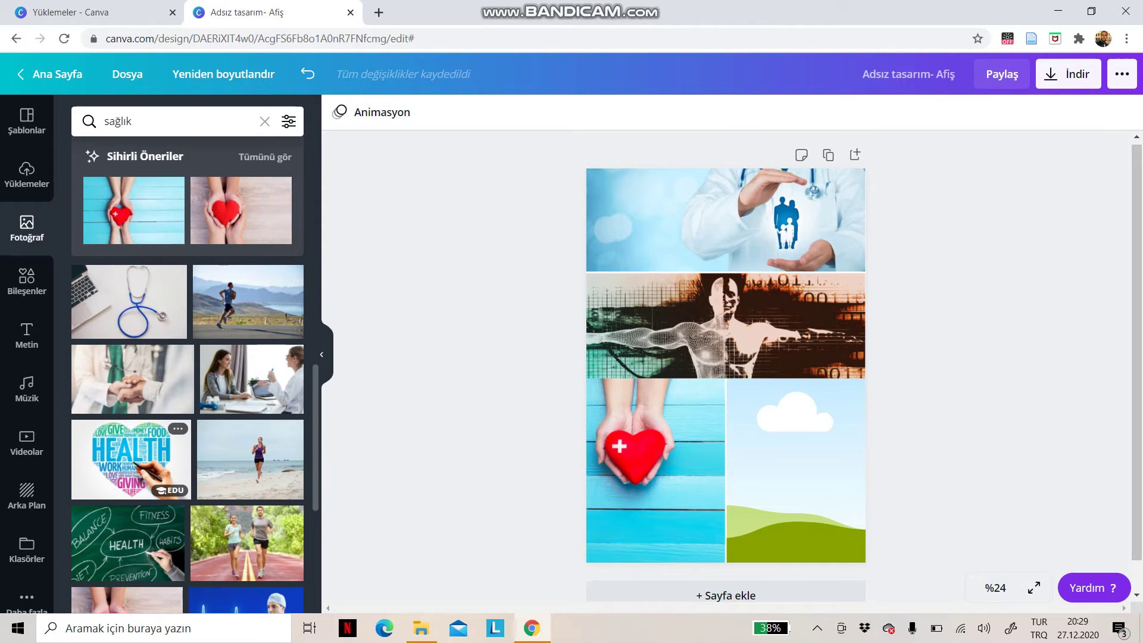
pyautogui.click(131, 458)
pyautogui.moveTo(738, 326); pyautogui.dragTo(792, 422)
pyautogui.click(788, 417)
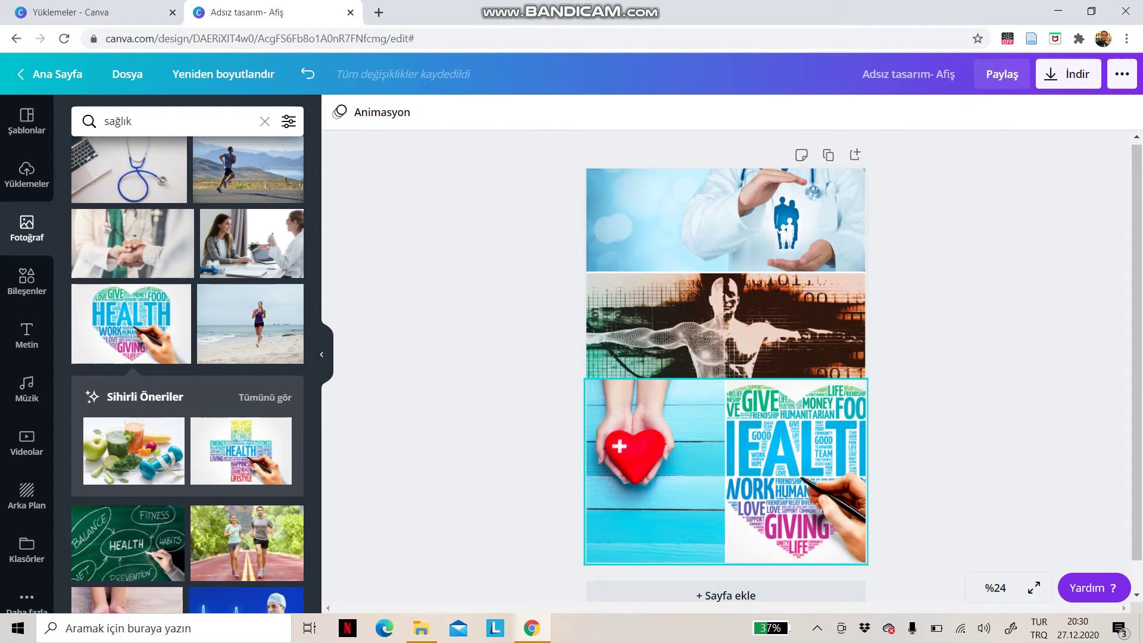
pyautogui.moveTo(726, 471)
pyautogui.mouseDown()
pyautogui.moveTo(728, 488)
pyautogui.moveTo(727, 469)
pyautogui.mouseUp()
pyautogui.click(928, 461)
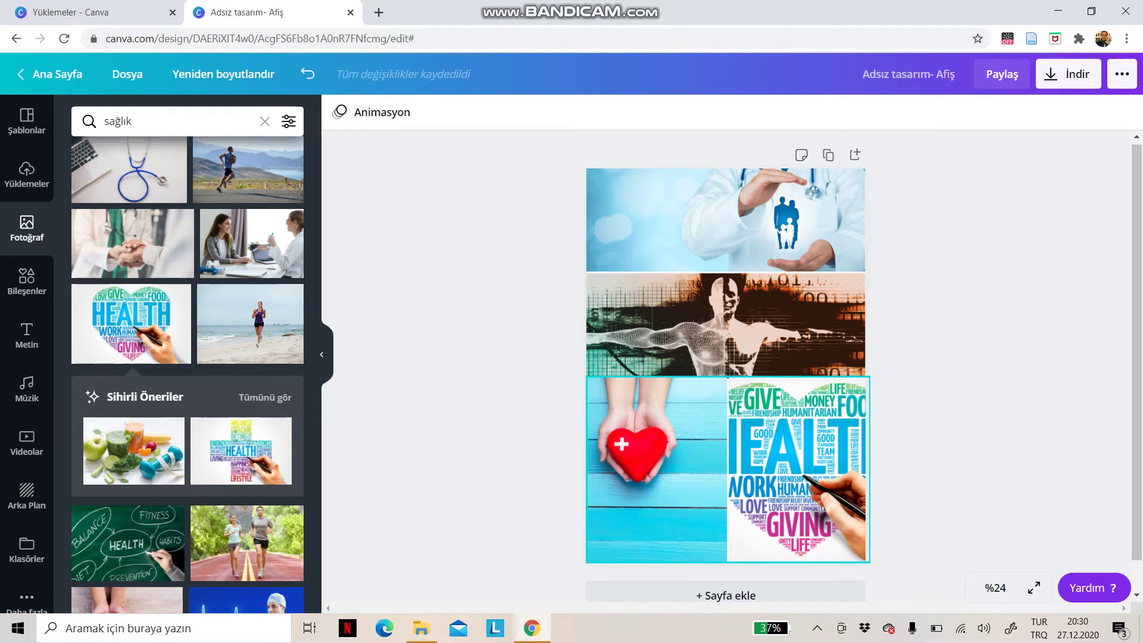
# Delete the lower two-cell grid together with its heart and word cloud photos.
pyautogui.click(657, 469)
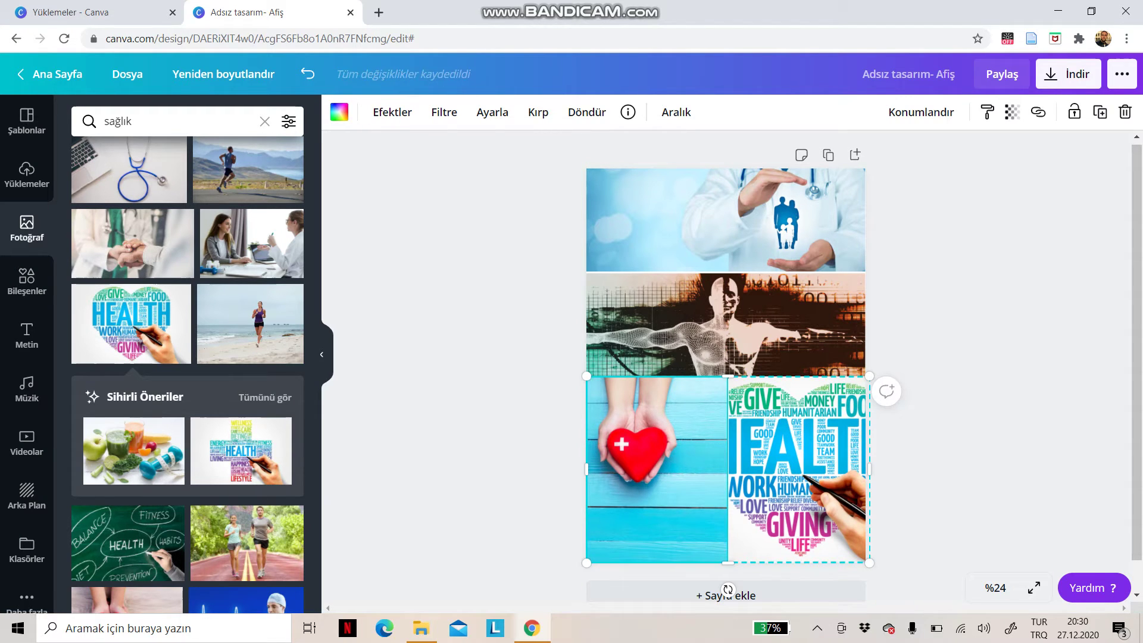
pyautogui.press('Delete')
pyautogui.press('Delete')
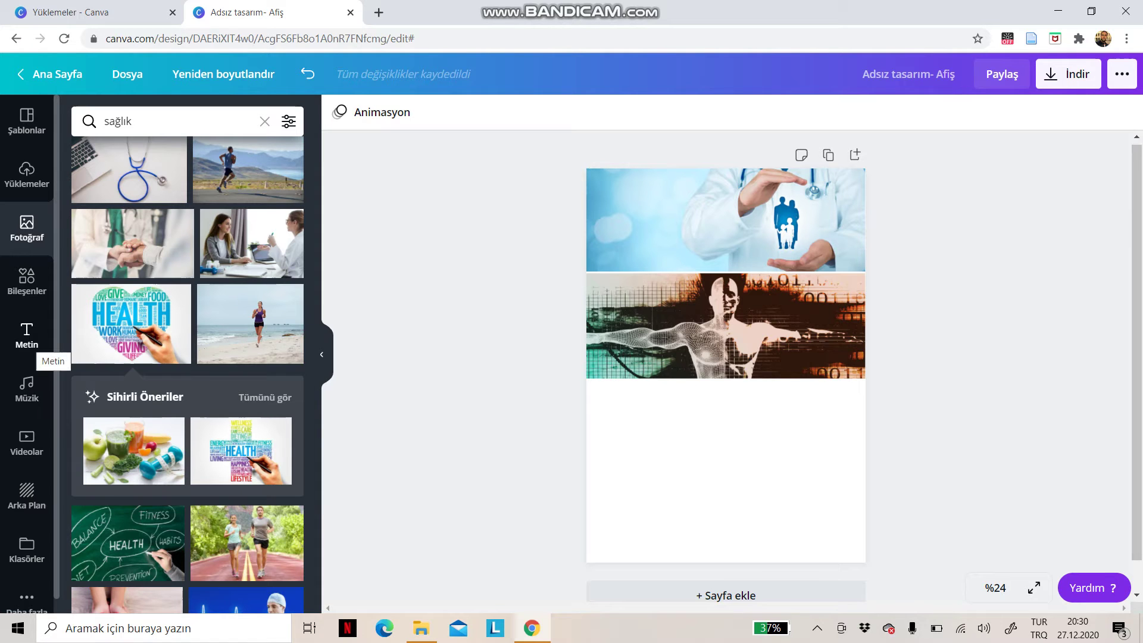
# Add a heading text box and place it in the blank area just below the second photo.
pyautogui.click(27, 336)
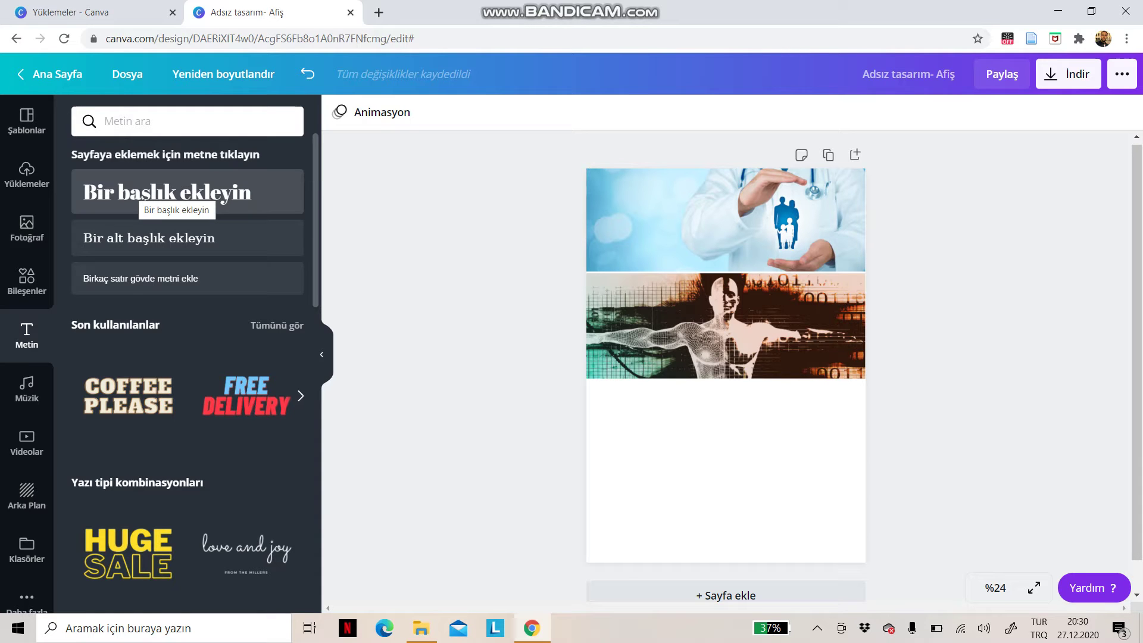
pyautogui.scroll(-3, 179, 203)
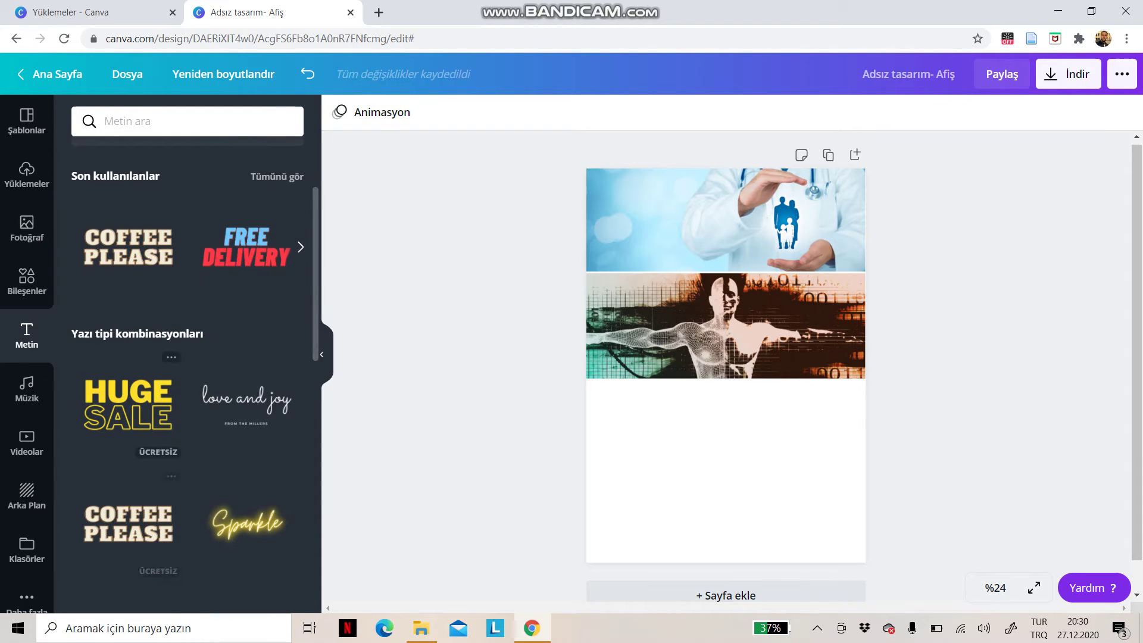
pyautogui.scroll(3, 178, 202)
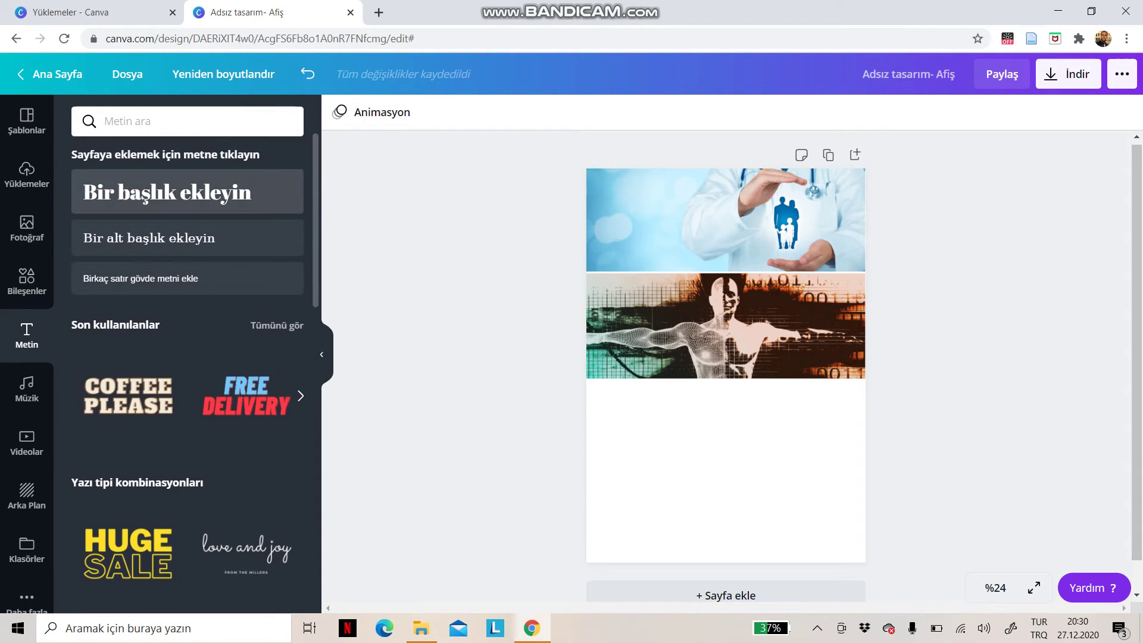
pyautogui.click(167, 191)
pyautogui.moveTo(726, 366); pyautogui.dragTo(724, 433)
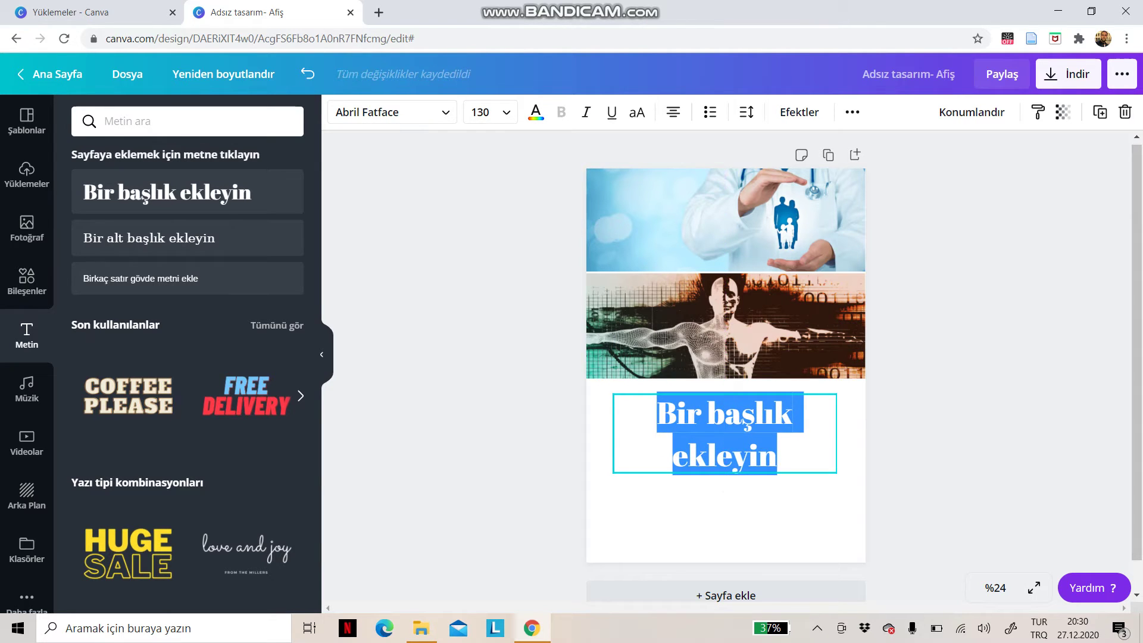
# Replace the heading text with "SAĞLIK OKURYAZARLIĞI" and shift it slightly up, centred under the photos.
pyautogui.press('capslock')
pyautogui.write('SA')
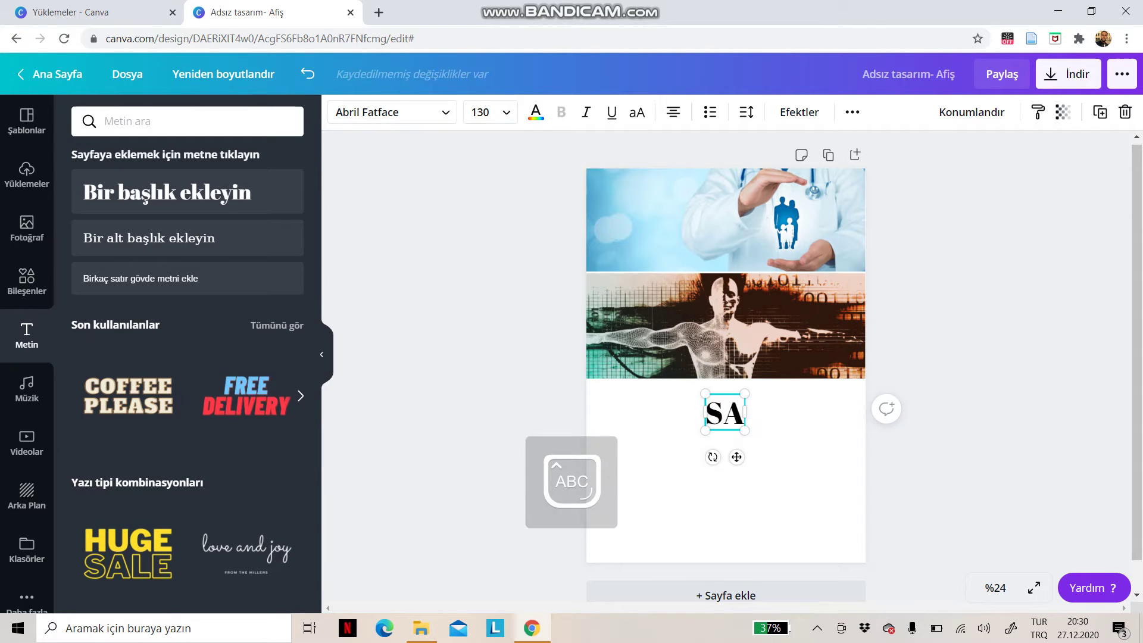
pyautogui.write('ĞLIK OKU')
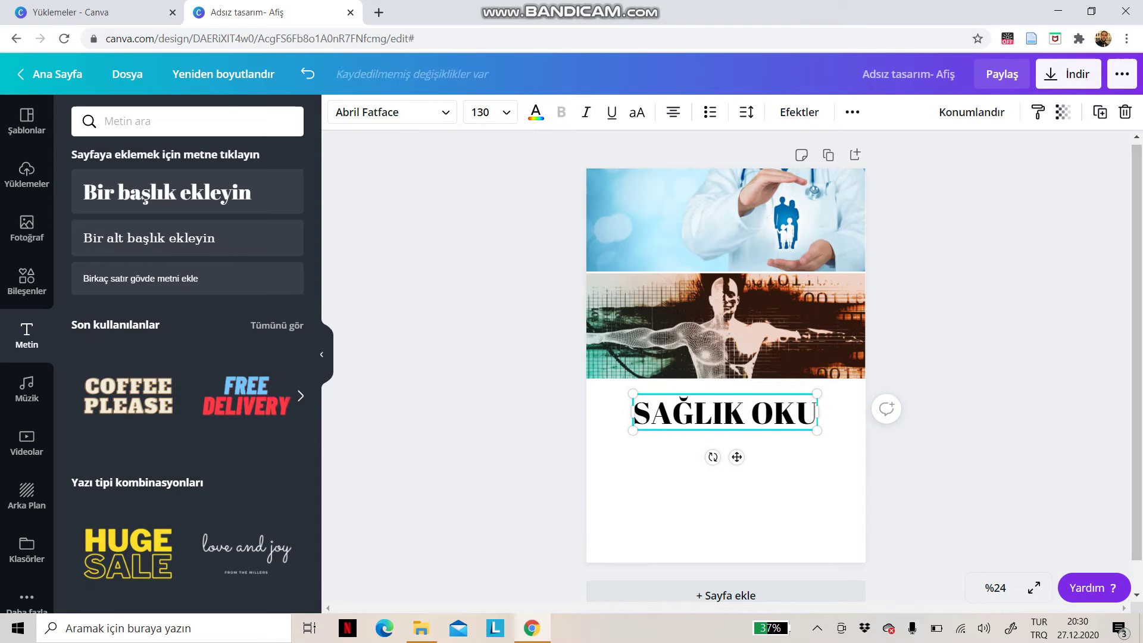
pyautogui.write('RYAZARLIĞI')
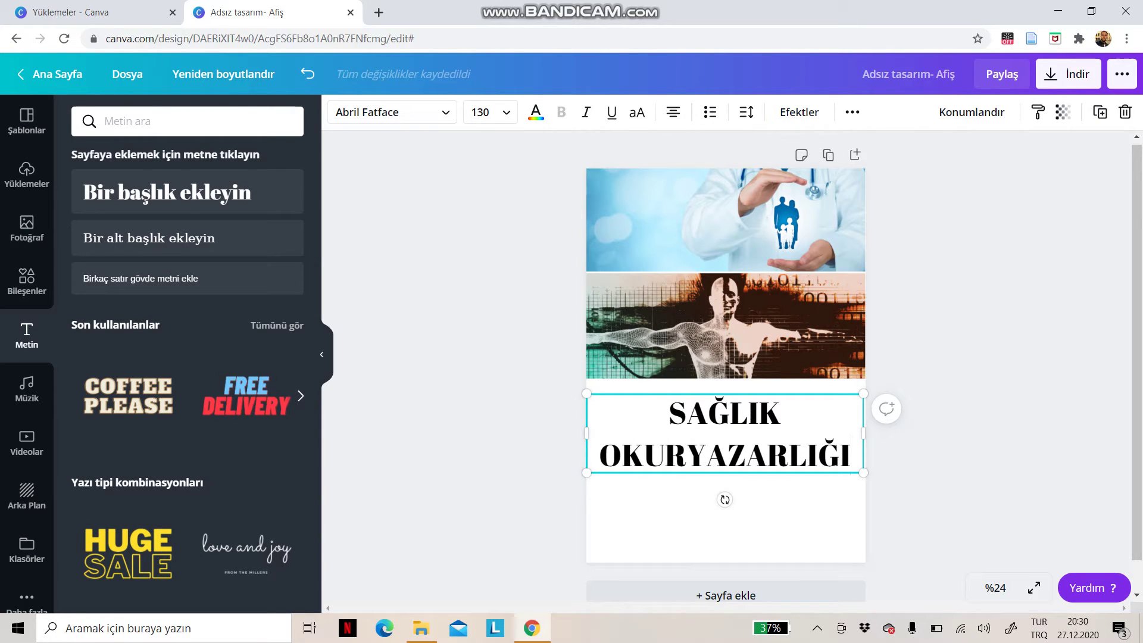
pyautogui.moveTo(737, 431); pyautogui.dragTo(738, 424)
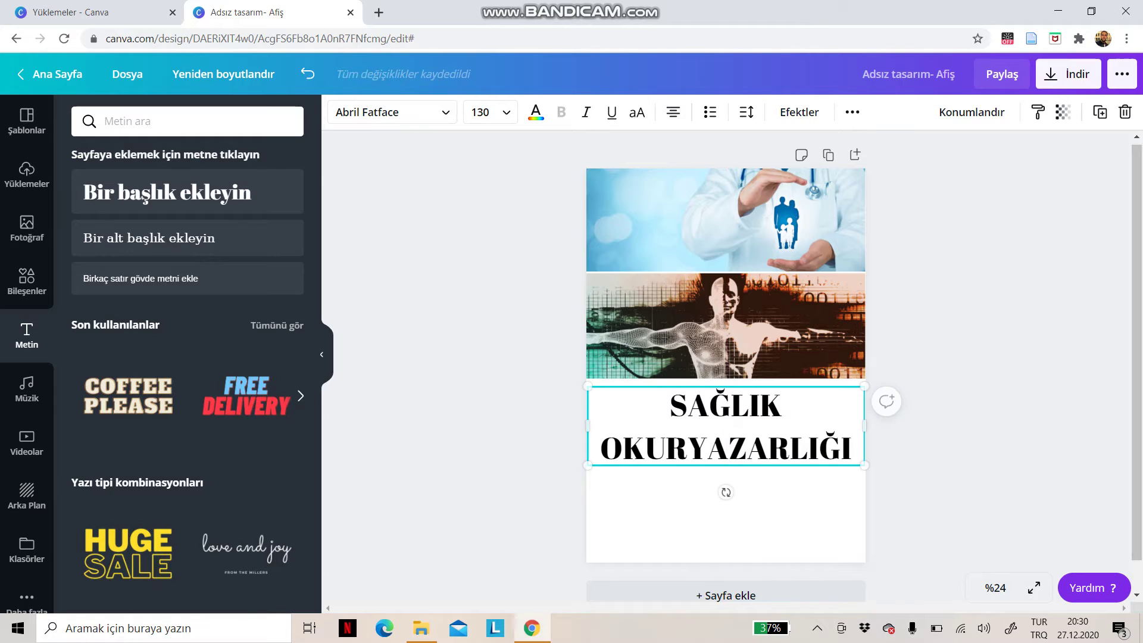
pyautogui.click(959, 298)
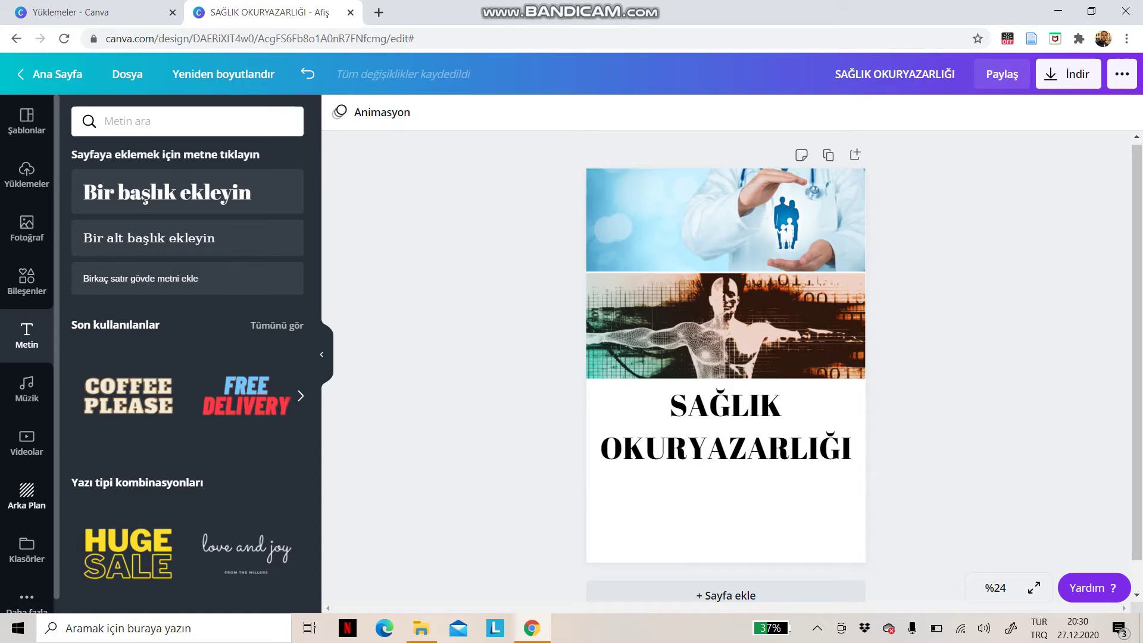
# Apply the recently used teal-blue woven-texture background to the poster page.
pyautogui.click(26, 493)
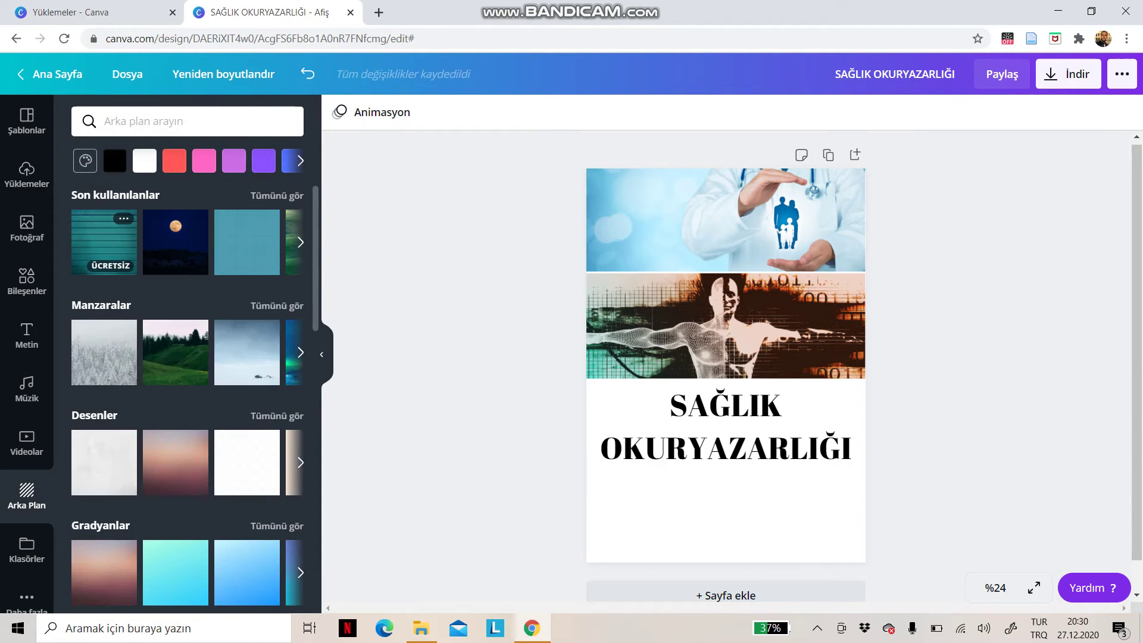
pyautogui.click(247, 241)
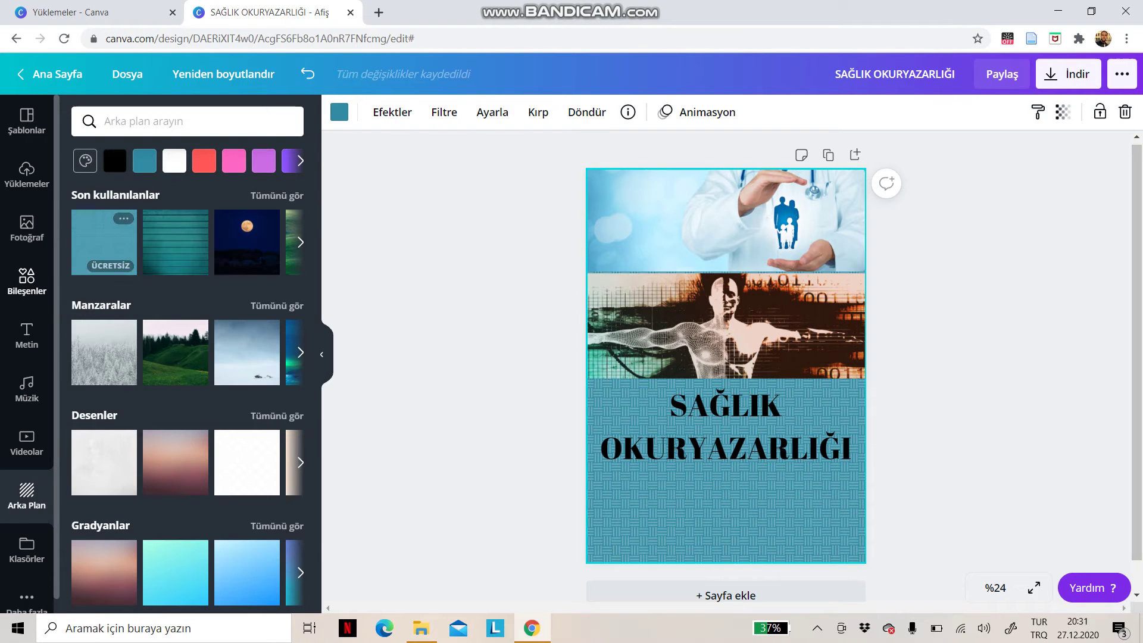
# Add a circular photo frame, shrink it, and place it below the title in the poster's lower-left corner.
pyautogui.click(27, 282)
pyautogui.scroll(-4, 188, 357)
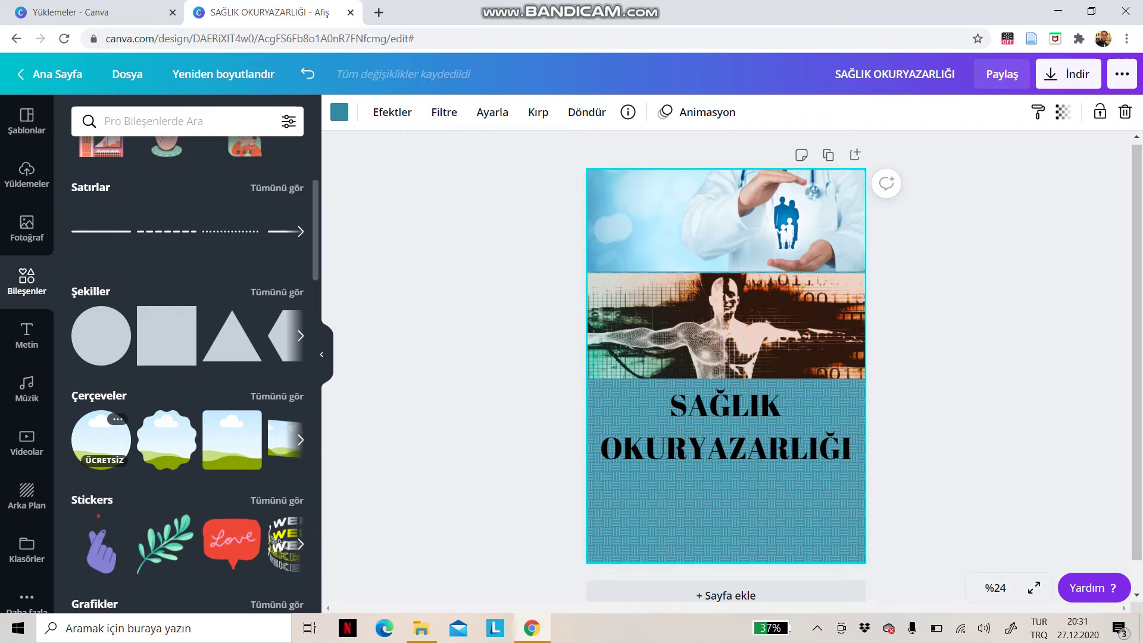
pyautogui.click(101, 440)
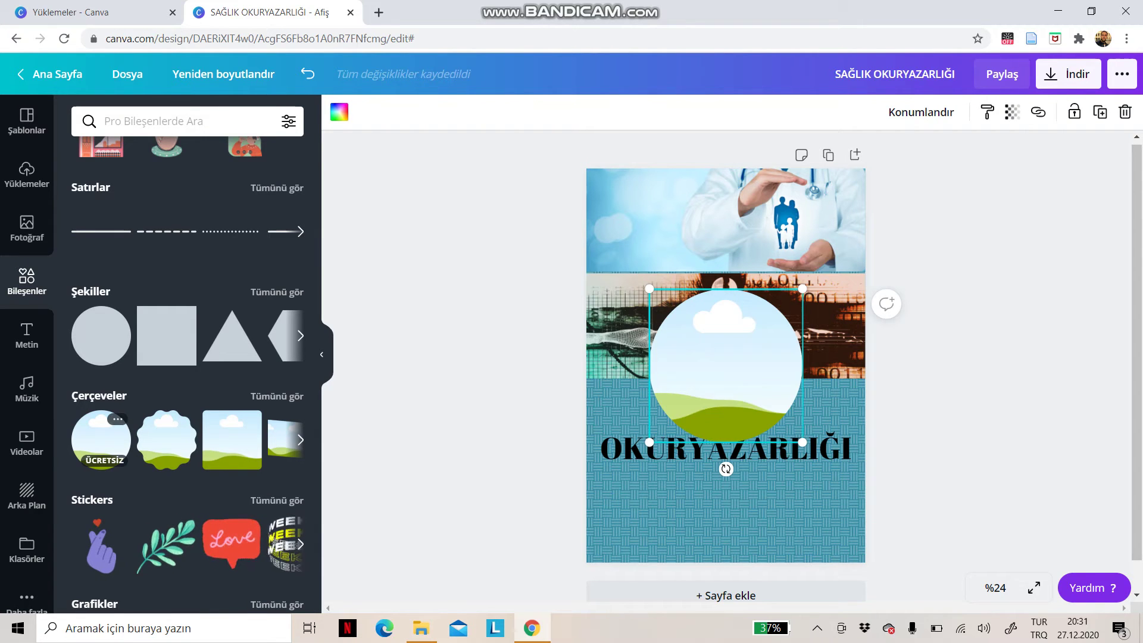
pyautogui.moveTo(803, 289); pyautogui.dragTo(744, 347)
pyautogui.moveTo(697, 395); pyautogui.dragTo(657, 511)
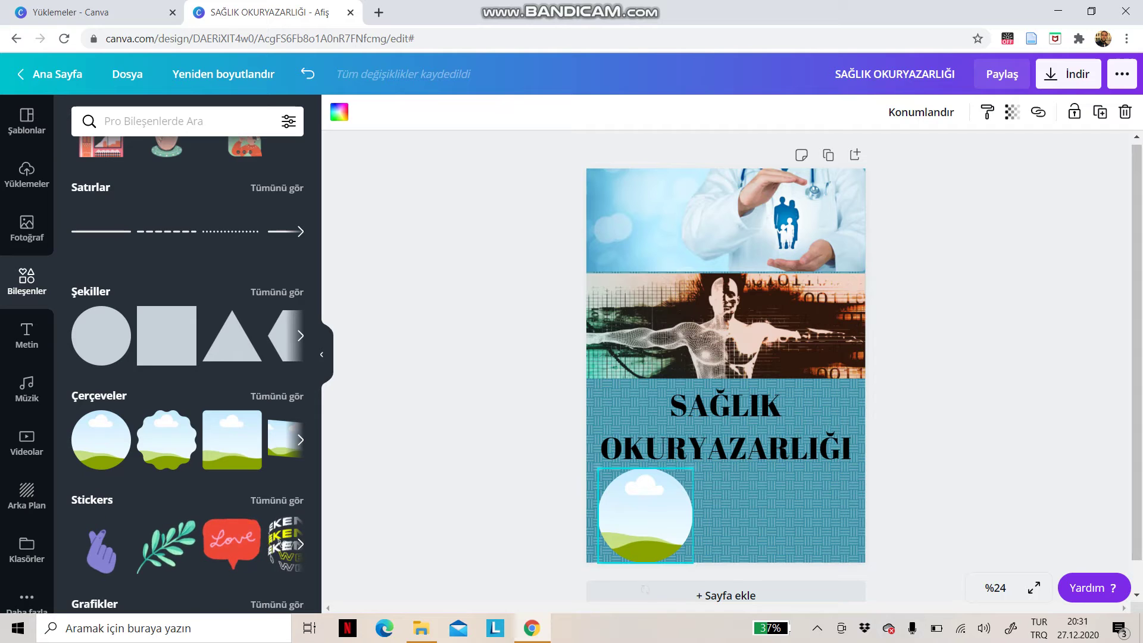
pyautogui.press('Up')
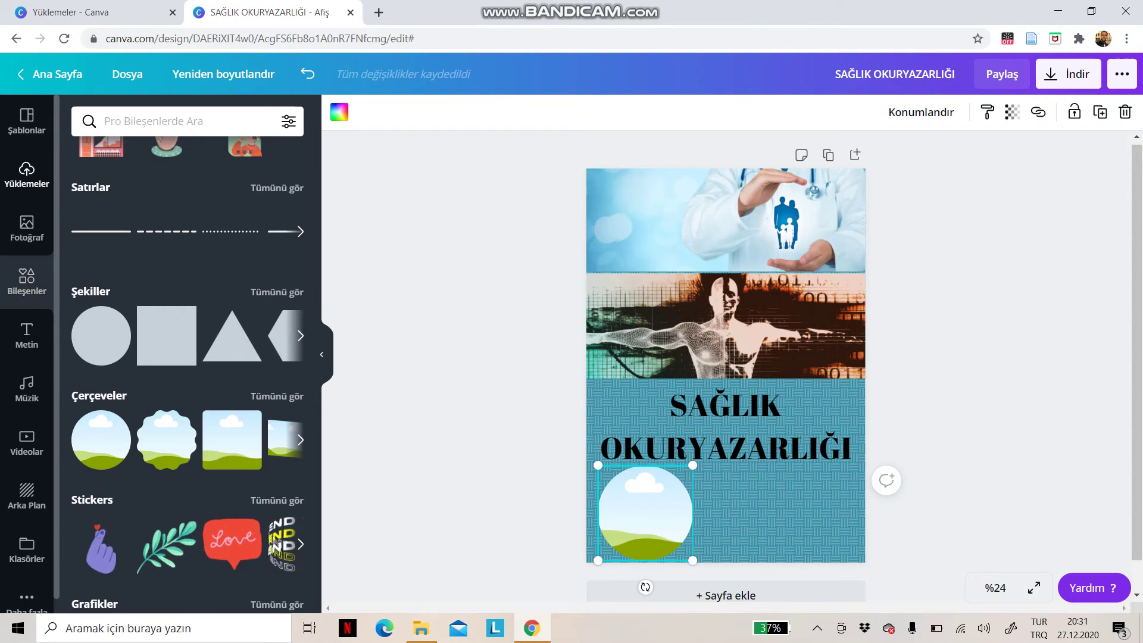
# Fill the circular frame with the red Ministry of National Education emblem from the uploaded images.
pyautogui.click(26, 174)
pyautogui.scroll(-10, 188, 409)
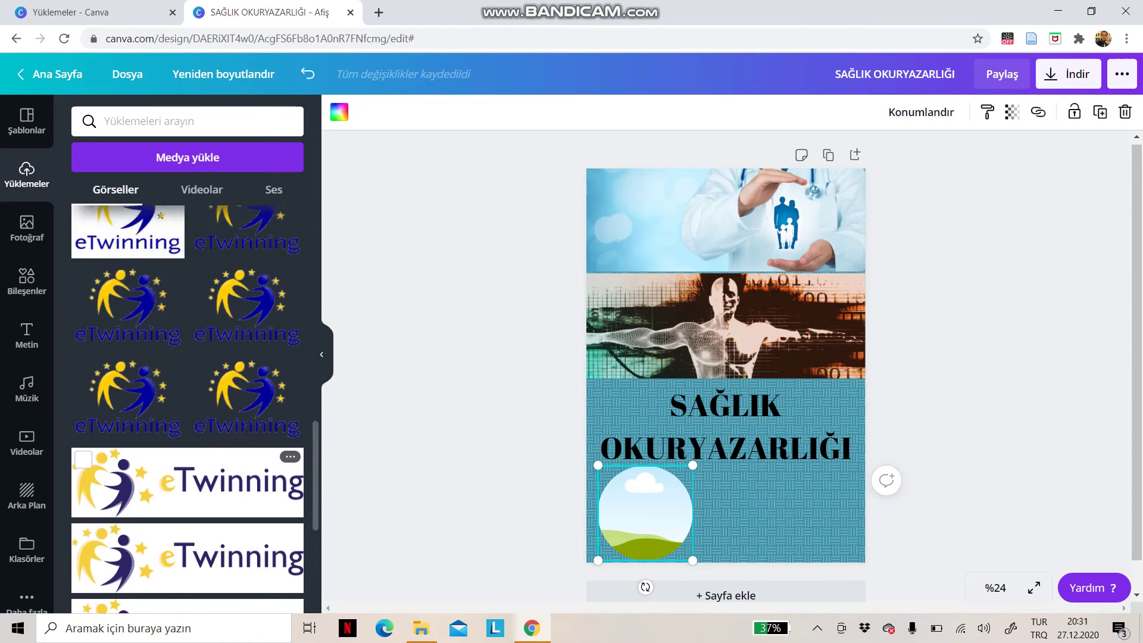
pyautogui.scroll(-5, 188, 482)
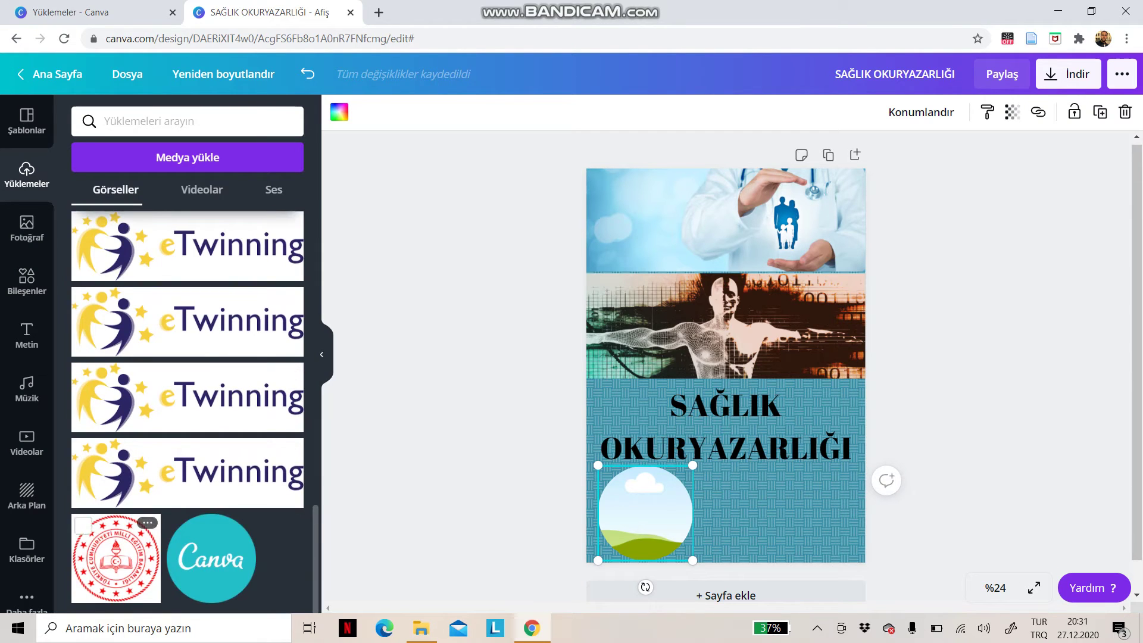
pyautogui.moveTo(116, 558); pyautogui.dragTo(649, 524)
pyautogui.click(756, 514)
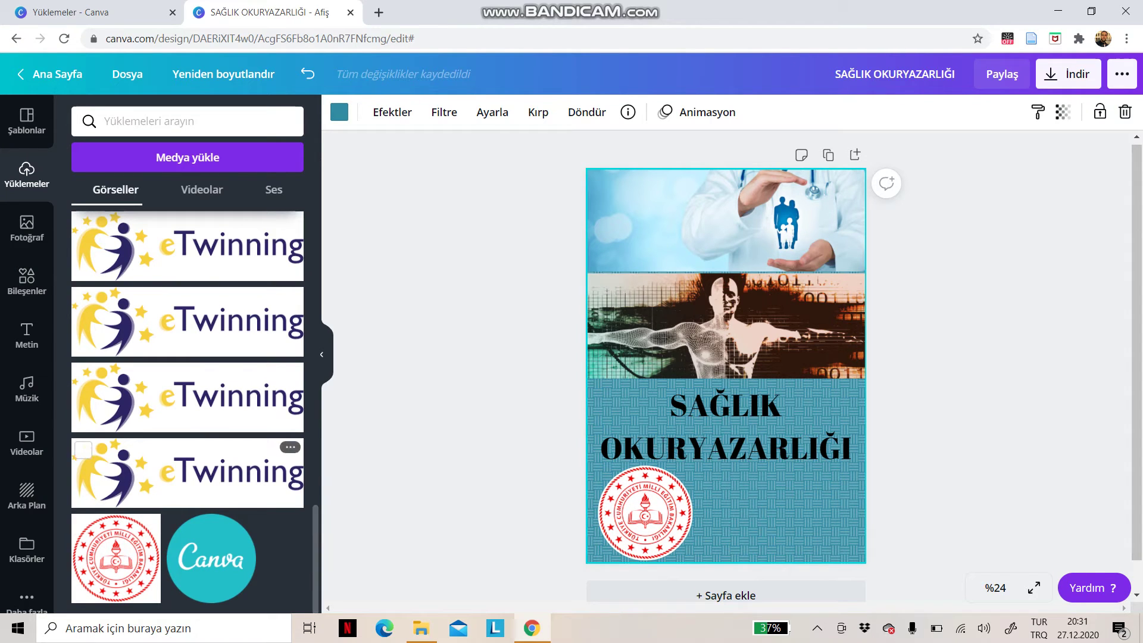
# Place the transparent eTwinning logo in the poster's lower-right corner, scaled down to about 14.8 by 11.2.
pyautogui.scroll(7, 250, 342)
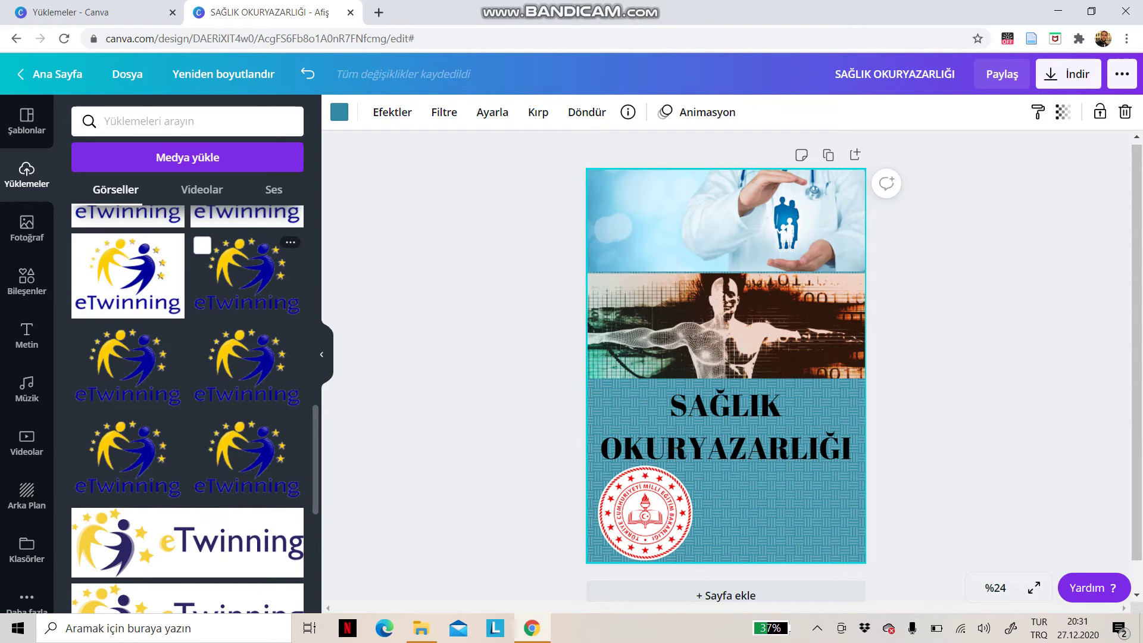
pyautogui.moveTo(247, 275); pyautogui.dragTo(799, 522)
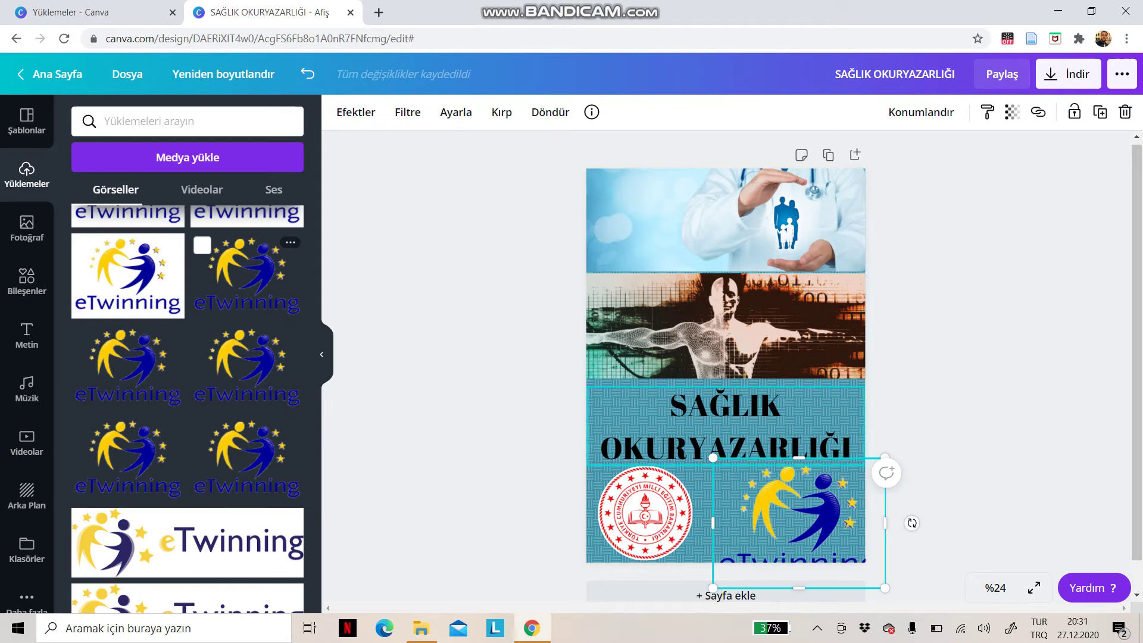
pyautogui.moveTo(713, 458); pyautogui.dragTo(766, 497)
pyautogui.moveTo(813, 529); pyautogui.dragTo(792, 504)
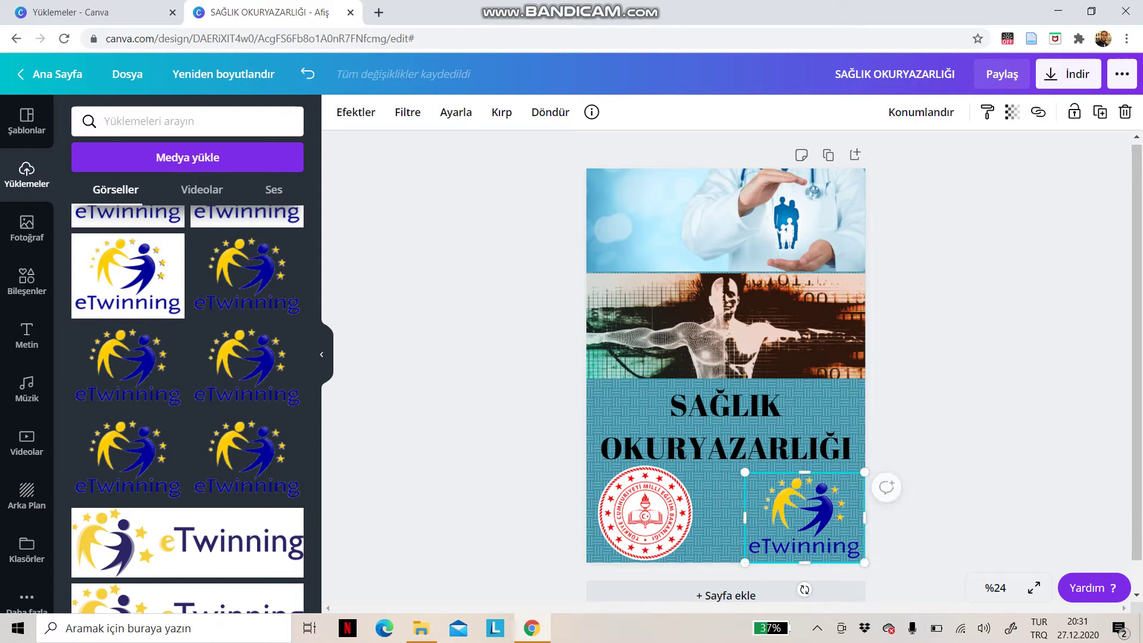
pyautogui.moveTo(864, 472); pyautogui.dragTo(842, 488)
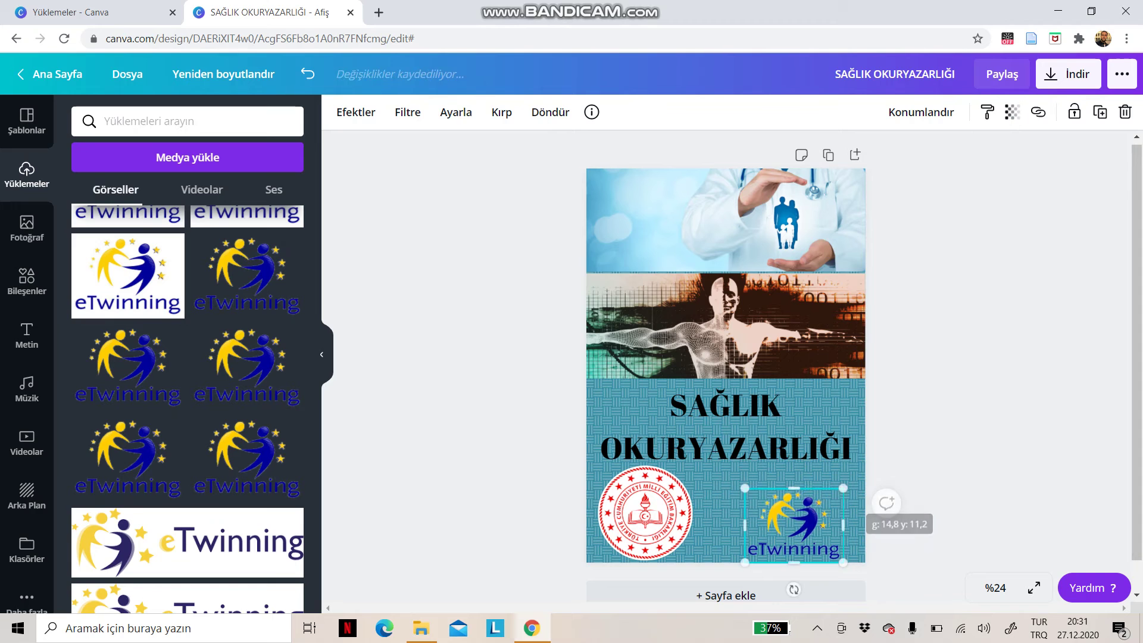
pyautogui.moveTo(794, 524); pyautogui.dragTo(810, 517)
# Shrink the round ministry emblem and align it in the lower-left corner, level with the eTwinning logo.
pyautogui.click(731, 515)
pyautogui.click(645, 513)
pyautogui.moveTo(645, 512); pyautogui.dragTo(641, 512)
pyautogui.moveTo(689, 464); pyautogui.dragTo(670, 483)
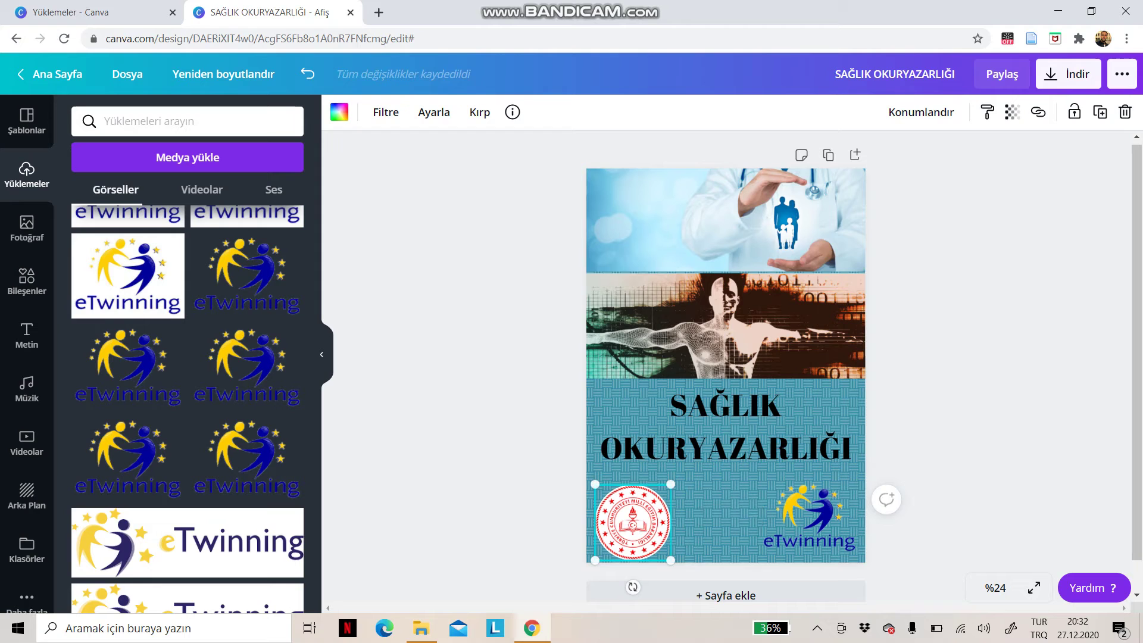
pyautogui.moveTo(632, 522); pyautogui.dragTo(635, 517)
pyautogui.click(631, 575)
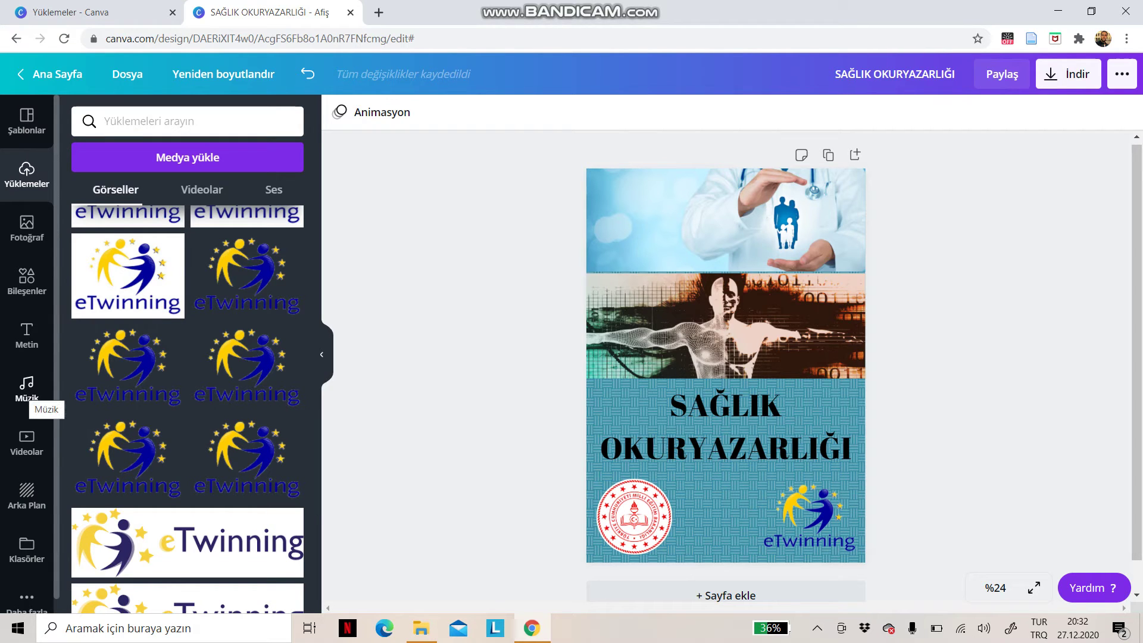
# Look through the available music tracks and stock videos.
pyautogui.click(27, 389)
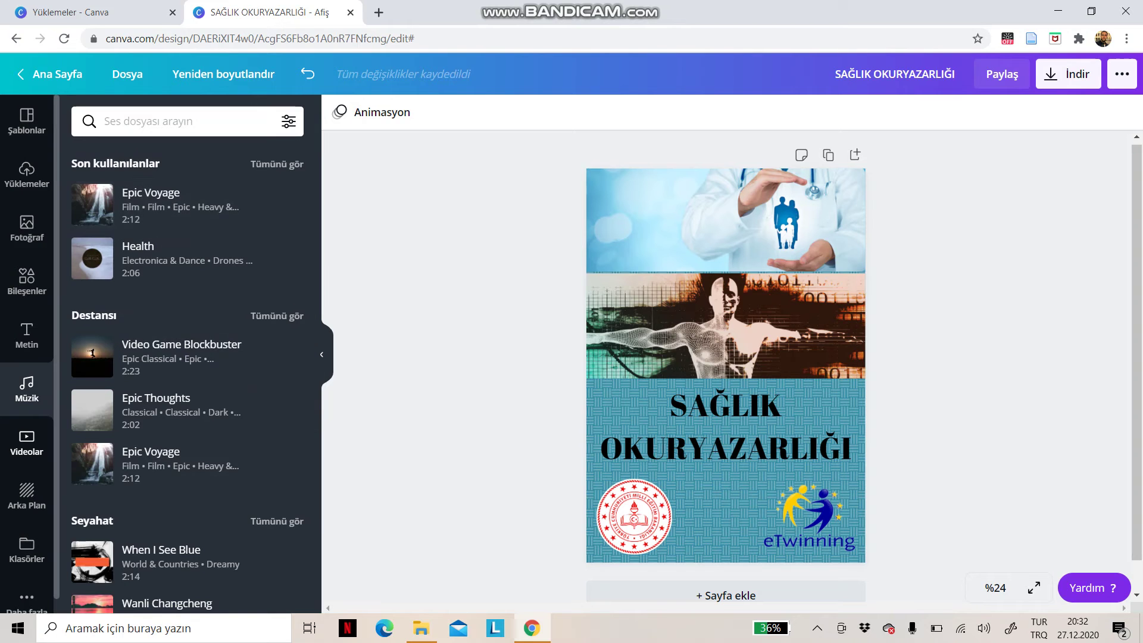
pyautogui.click(26, 444)
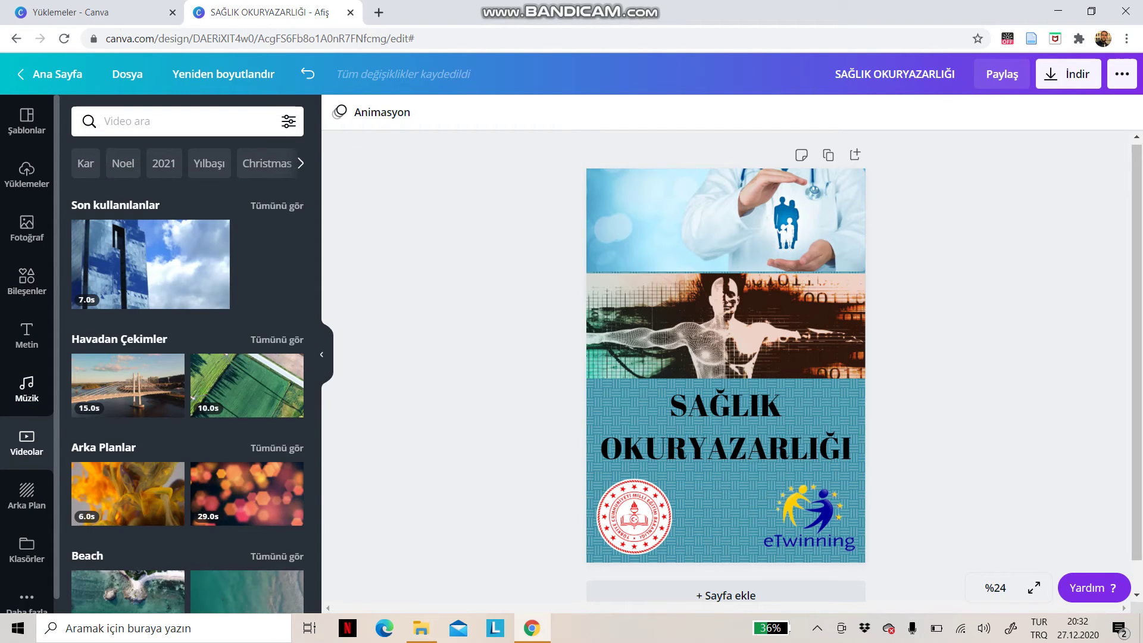
# Search the design elements for "sağlık" and insert the graphic of a meditating woman surrounded by health icons.
pyautogui.click(27, 281)
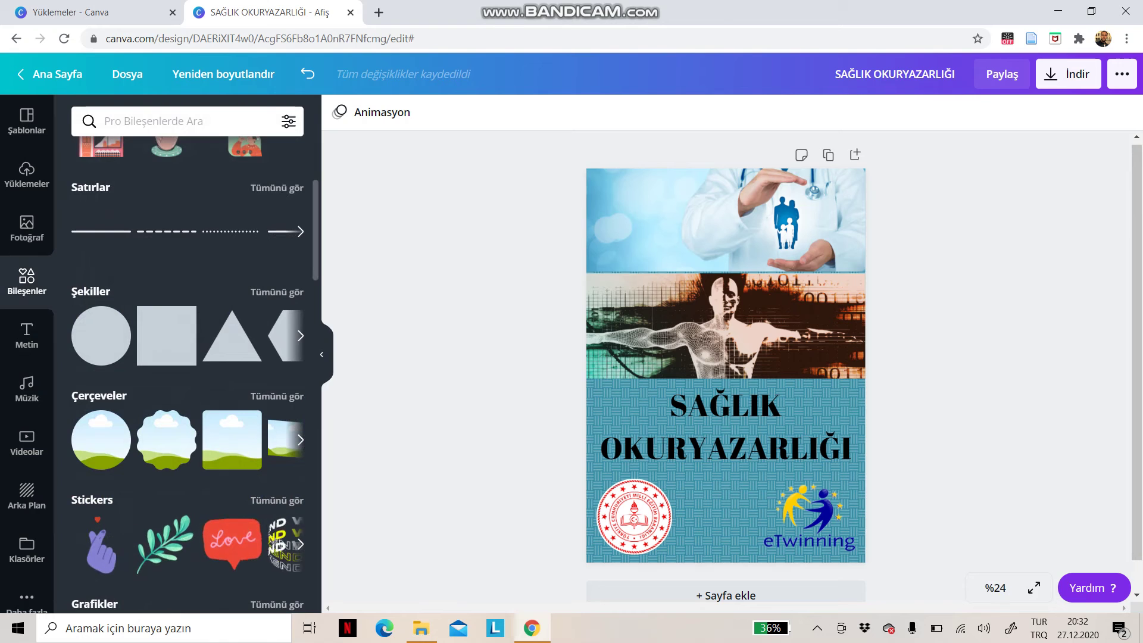
pyautogui.scroll(4, 187, 373)
pyautogui.click(178, 121)
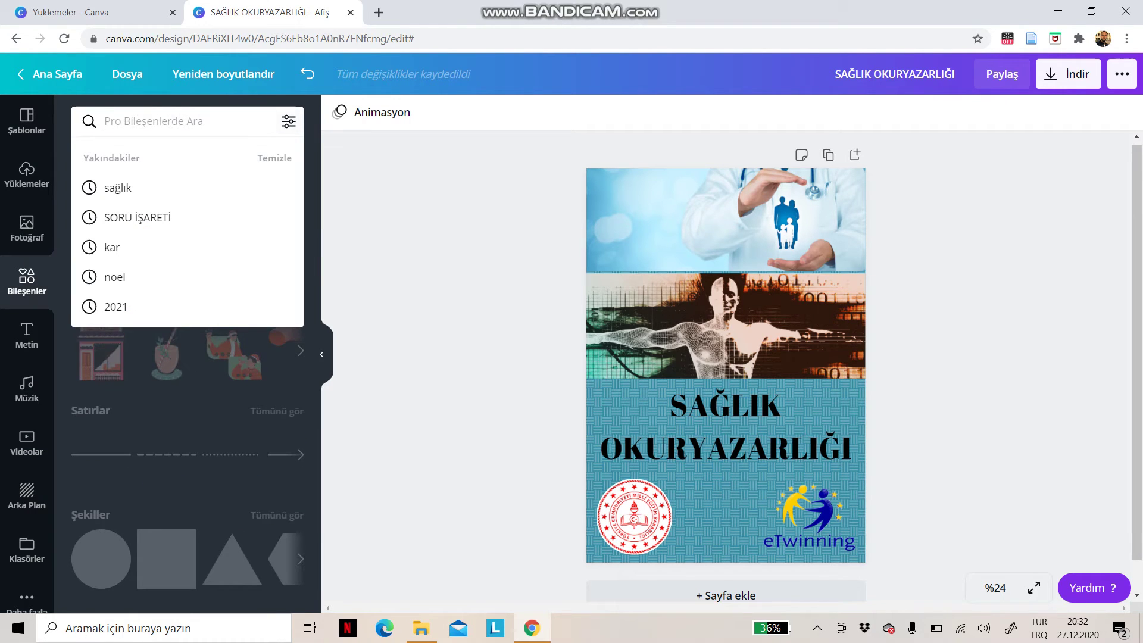
pyautogui.write('SA')
pyautogui.click(118, 187)
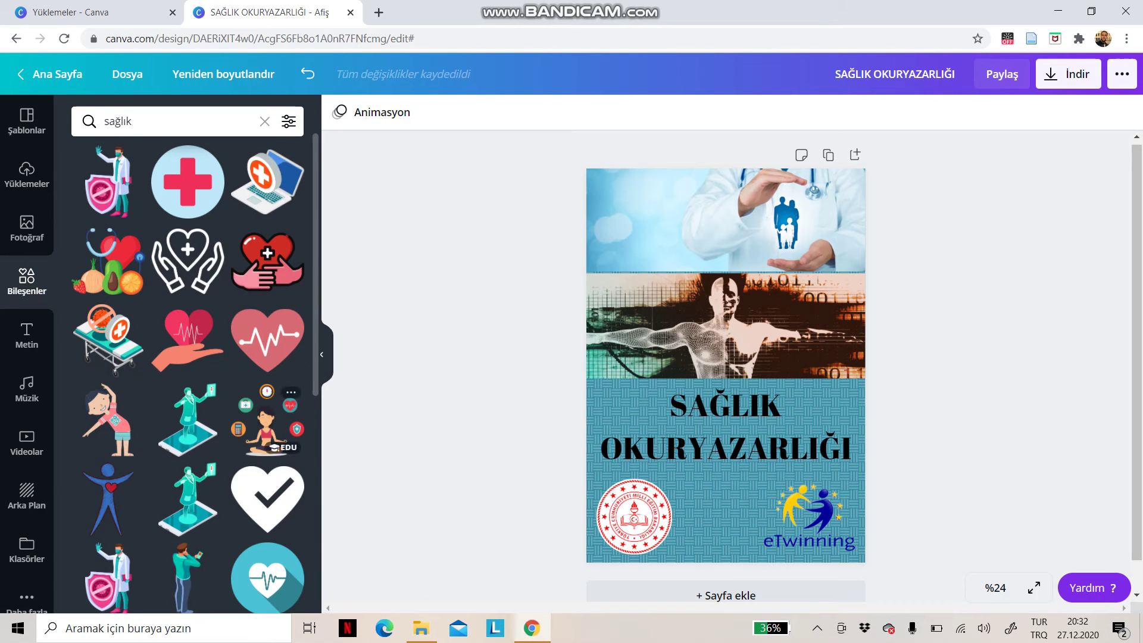
pyautogui.click(266, 420)
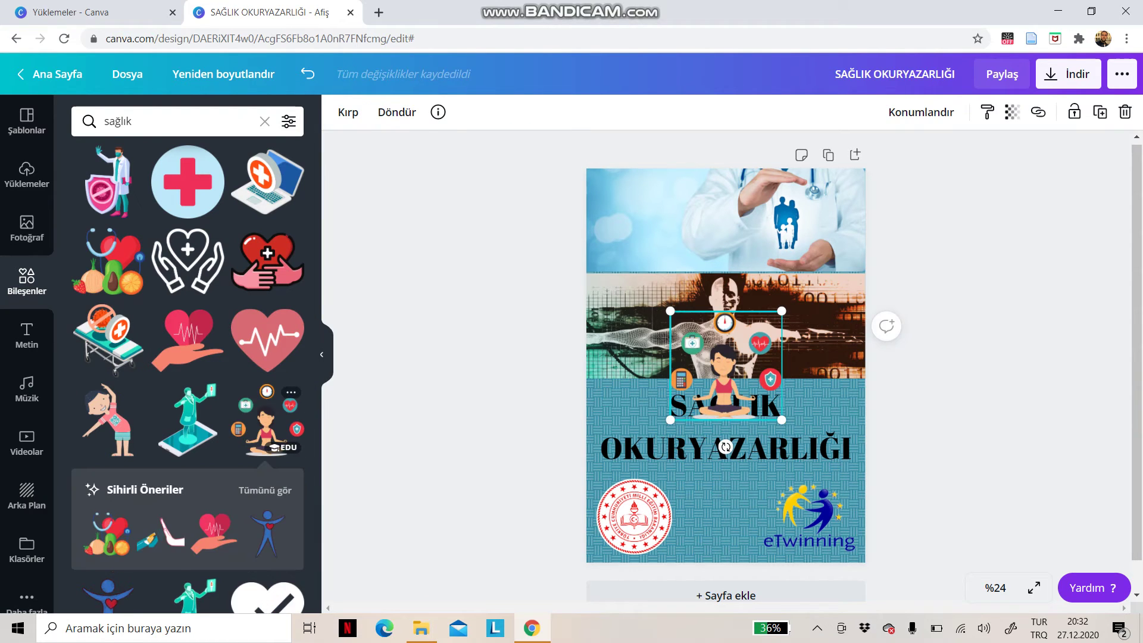
# Shrink the meditating woman graphic and place it between the round ministry emblem and the eTwinning logo.
pyautogui.moveTo(782, 310); pyautogui.dragTo(743, 350)
pyautogui.moveTo(707, 390); pyautogui.dragTo(724, 519)
pyautogui.moveTo(810, 517); pyautogui.dragTo(809, 516)
pyautogui.moveTo(725, 516); pyautogui.dragTo(719, 519)
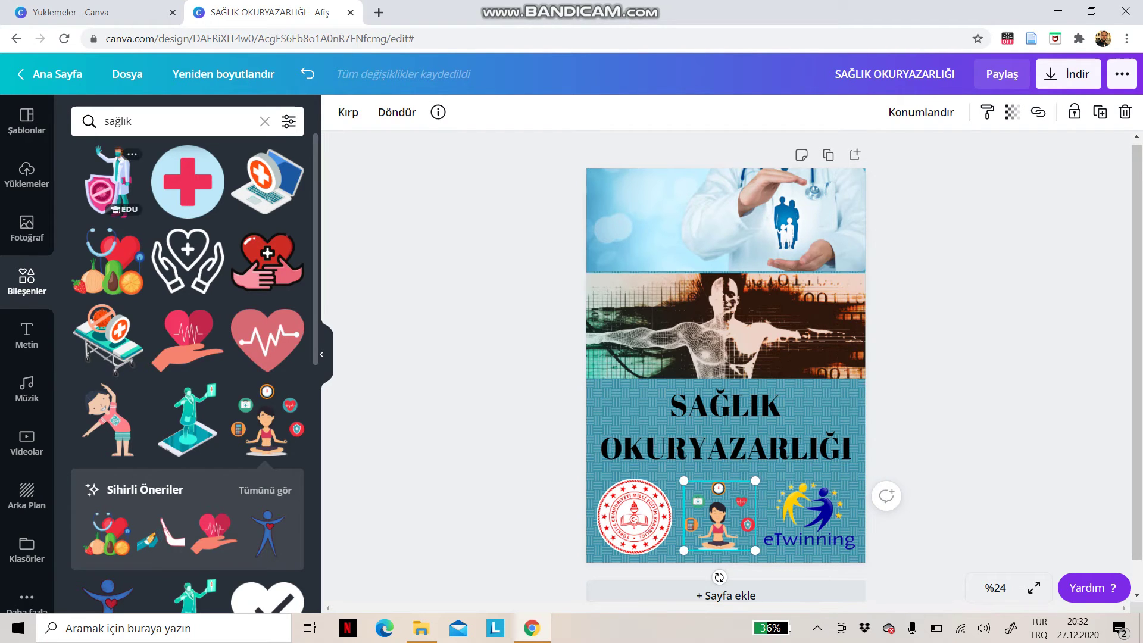
pyautogui.scroll(-1, 187, 345)
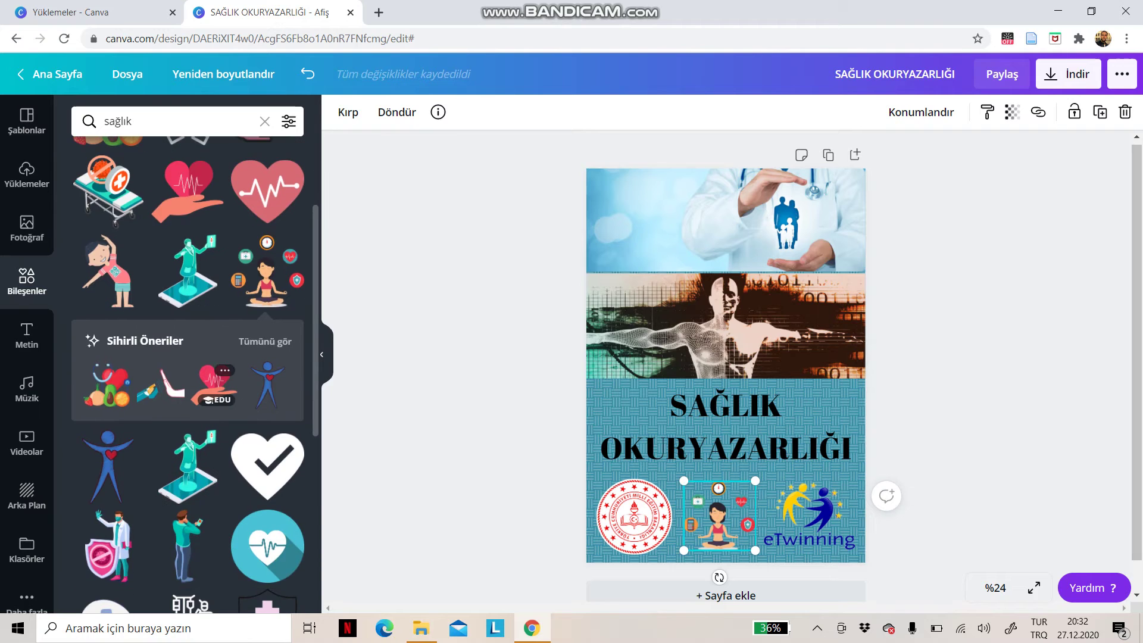
pyautogui.scroll(1, 188, 345)
pyautogui.scroll(-3, 187, 345)
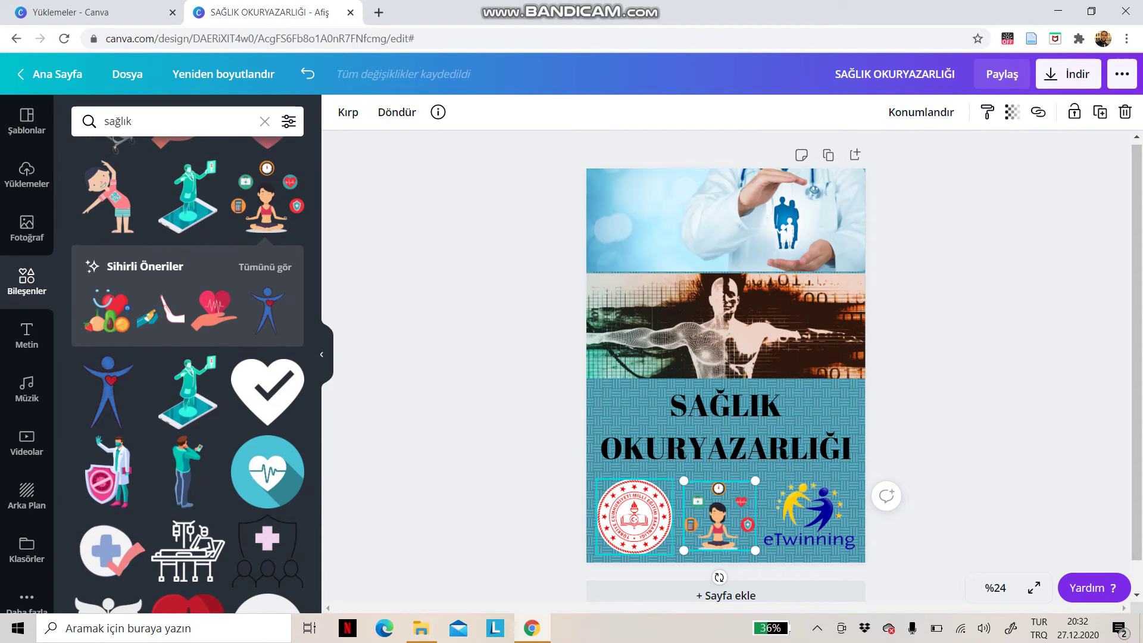
# Try adjusting the transparency of the round ministry emblem.
pyautogui.doubleClick(635, 517)
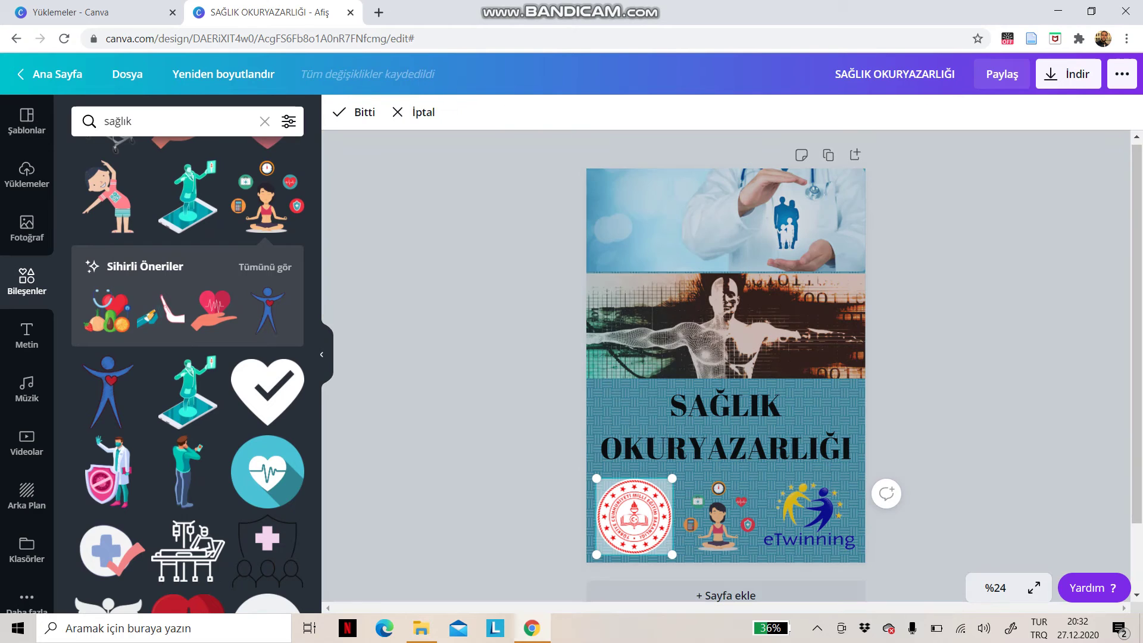
pyautogui.click(523, 513)
pyautogui.click(634, 517)
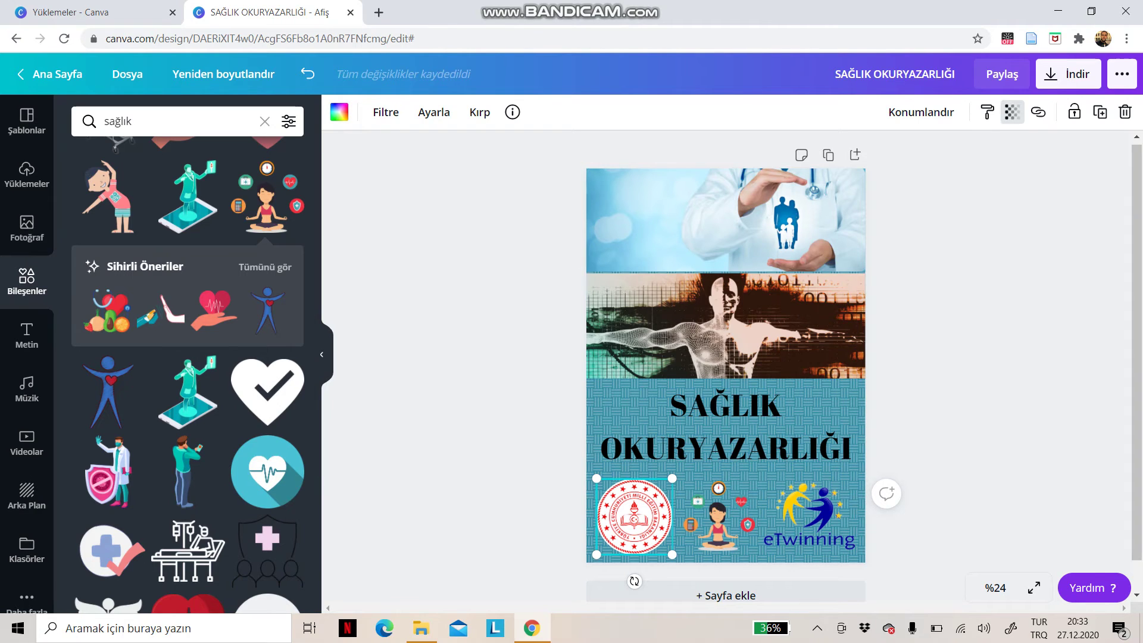
pyautogui.click(1012, 112)
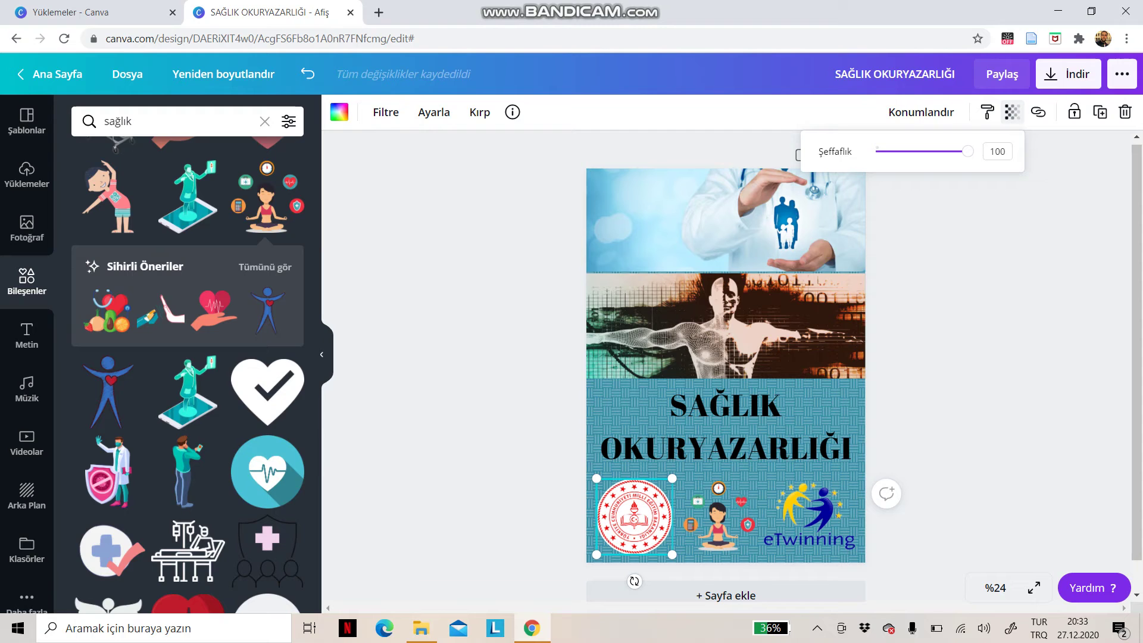
pyautogui.moveTo(968, 151)
pyautogui.mouseDown()
pyautogui.moveTo(898, 151)
pyautogui.moveTo(966, 151)
pyautogui.mouseUp()
pyautogui.press('F12')
# Select the poster's patterned background and lower its transparency value to 74.
pyautogui.click(759, 476)
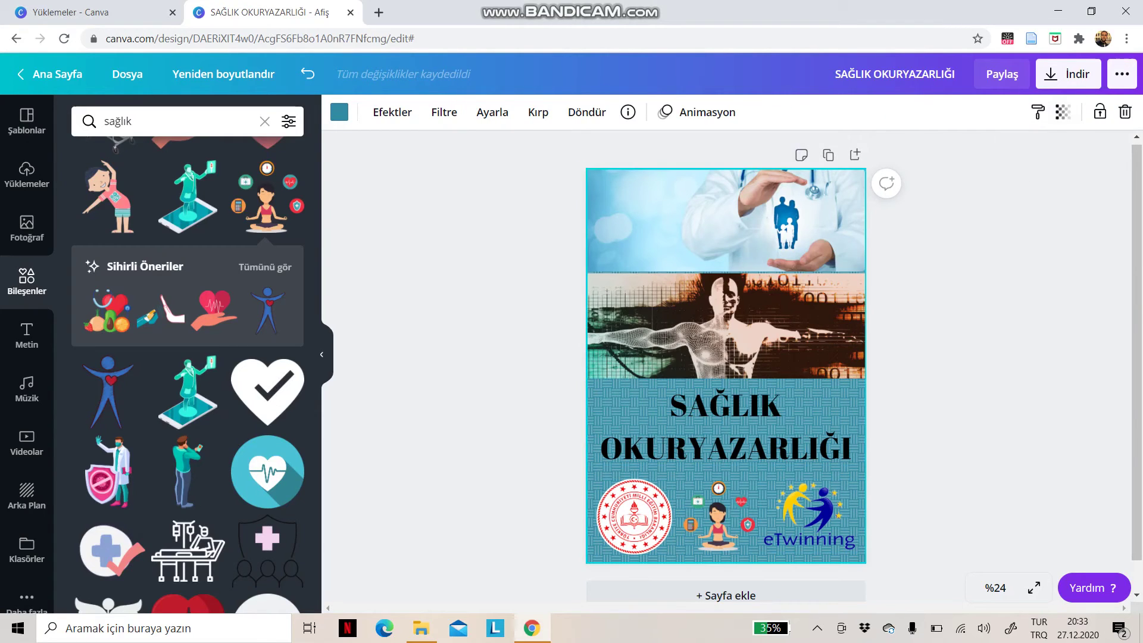
pyautogui.click(1062, 112)
pyautogui.moveTo(1017, 151)
pyautogui.mouseDown()
pyautogui.moveTo(926, 151)
pyautogui.moveTo(1015, 151)
pyautogui.mouseUp()
pyautogui.moveTo(1012, 151)
pyautogui.mouseDown()
pyautogui.moveTo(964, 152)
pyautogui.moveTo(994, 151)
pyautogui.mouseUp()
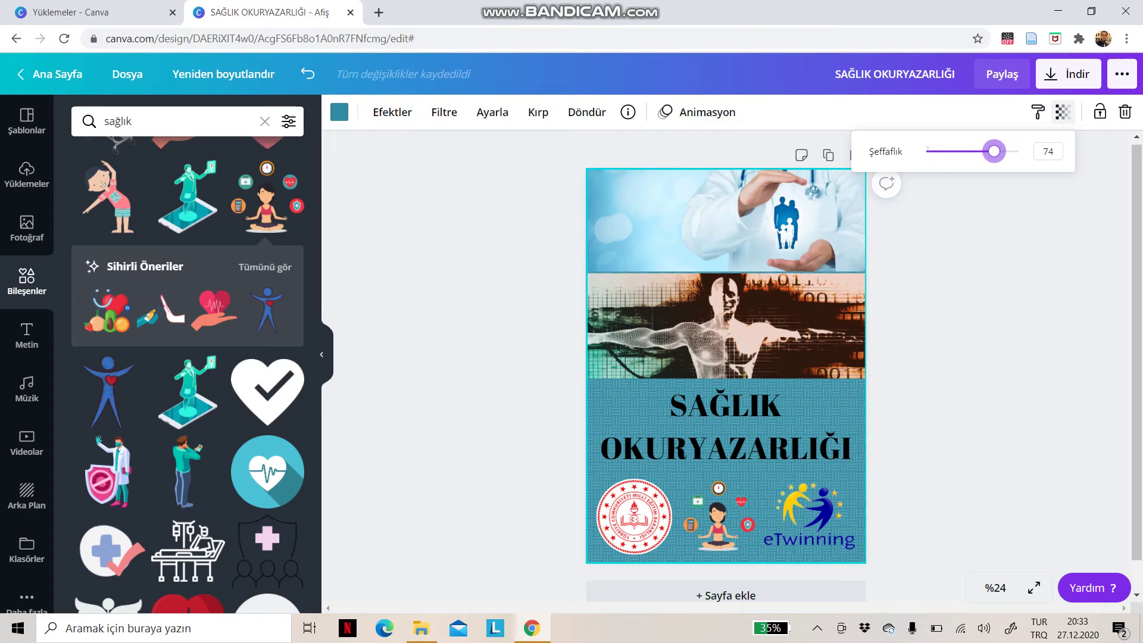
# Try the transparency of the round ministry emblem again, leave it at 100 and deselect the emblem.
pyautogui.click(634, 515)
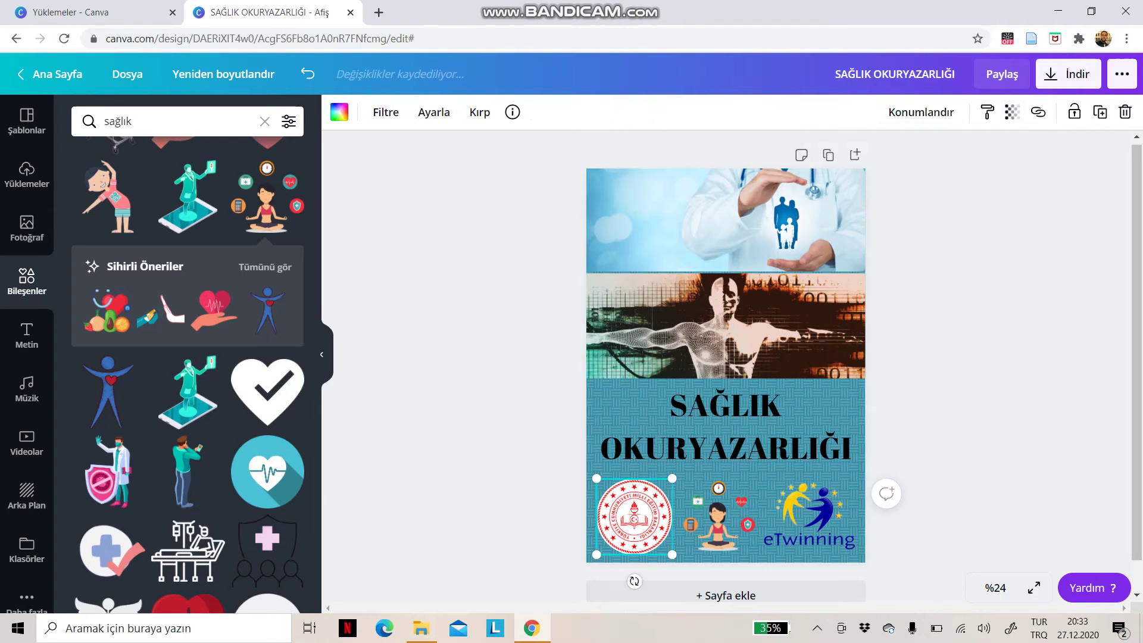
pyautogui.click(1011, 112)
pyautogui.moveTo(968, 151)
pyautogui.mouseDown()
pyautogui.moveTo(926, 151)
pyautogui.moveTo(967, 151)
pyautogui.mouseUp()
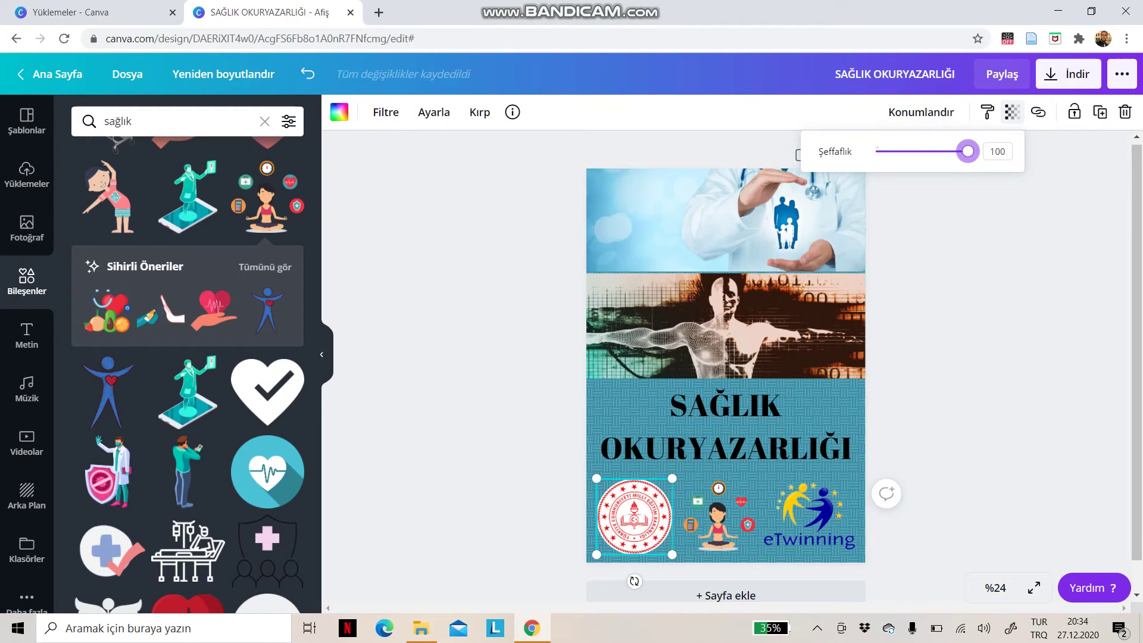
pyautogui.click(970, 268)
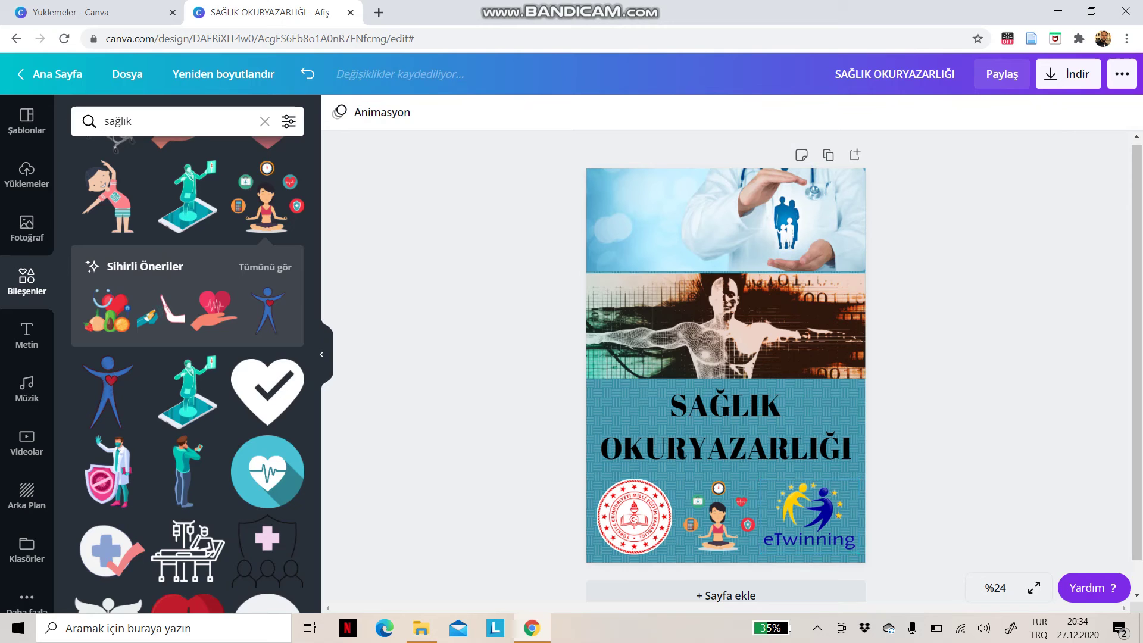
# Add a blank second page to the design and open the sharing options.
pyautogui.click(726, 595)
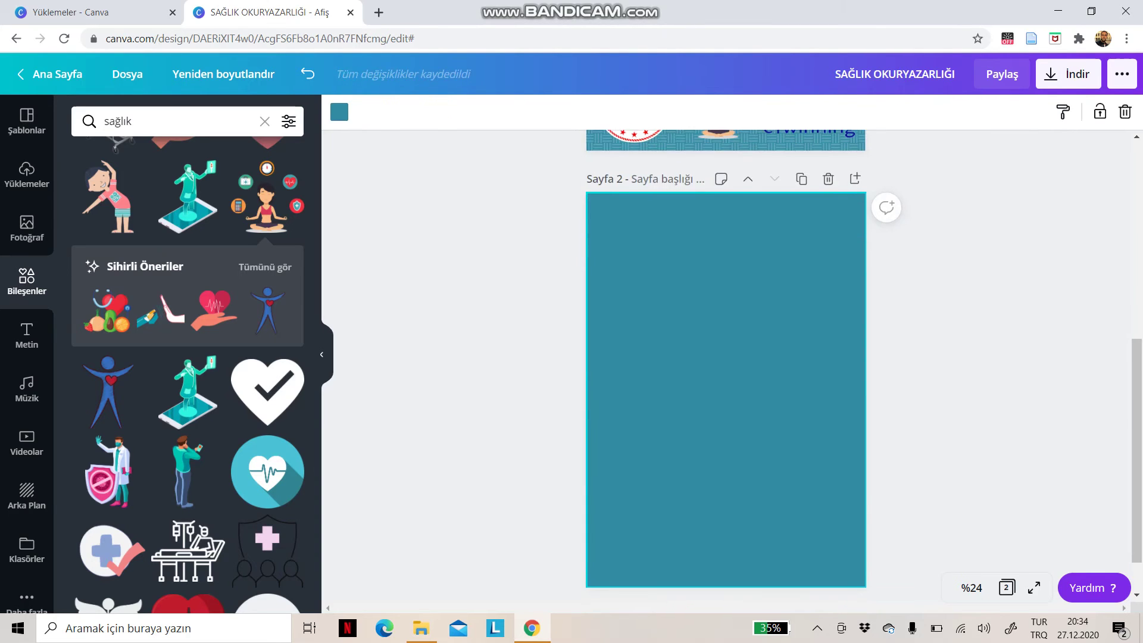
pyautogui.scroll(6, 725, 357)
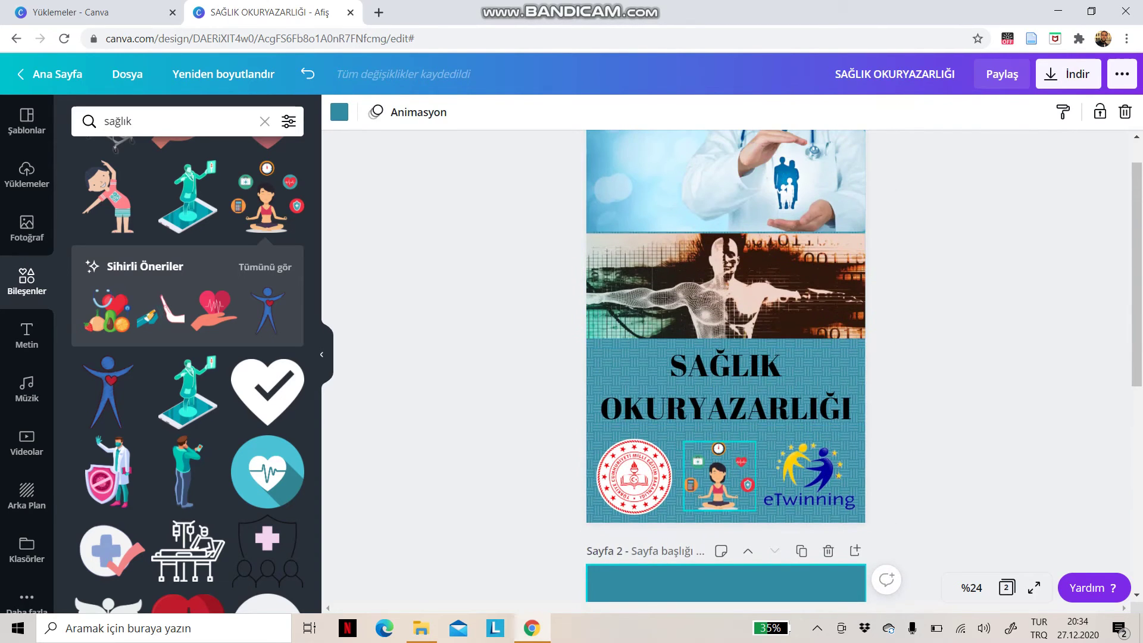
pyautogui.scroll(1, 726, 357)
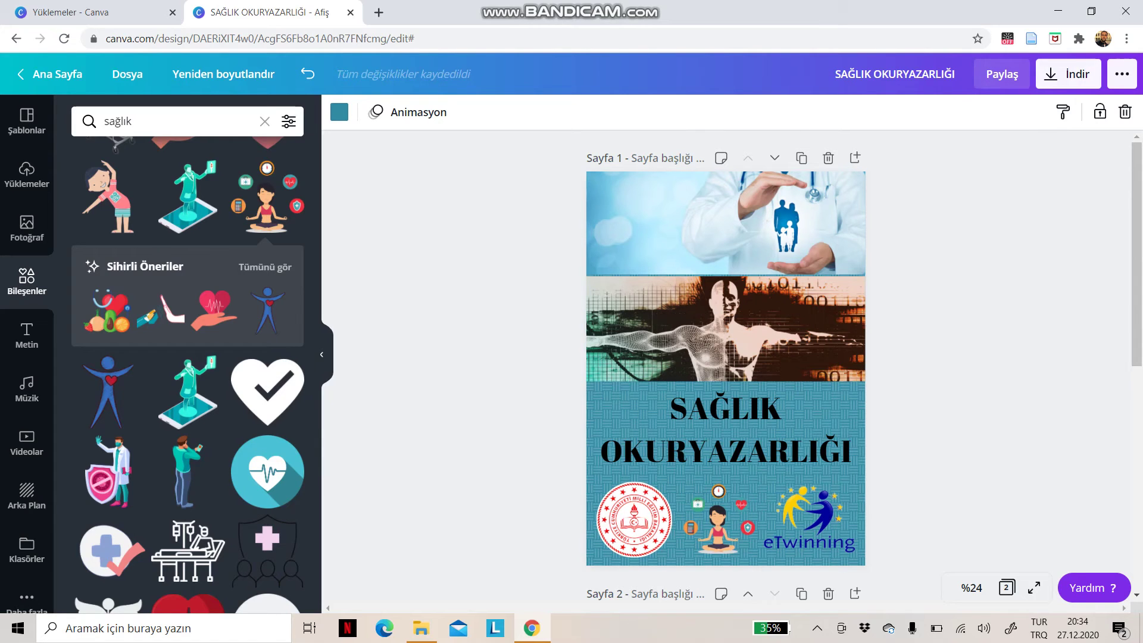
pyautogui.click(1001, 75)
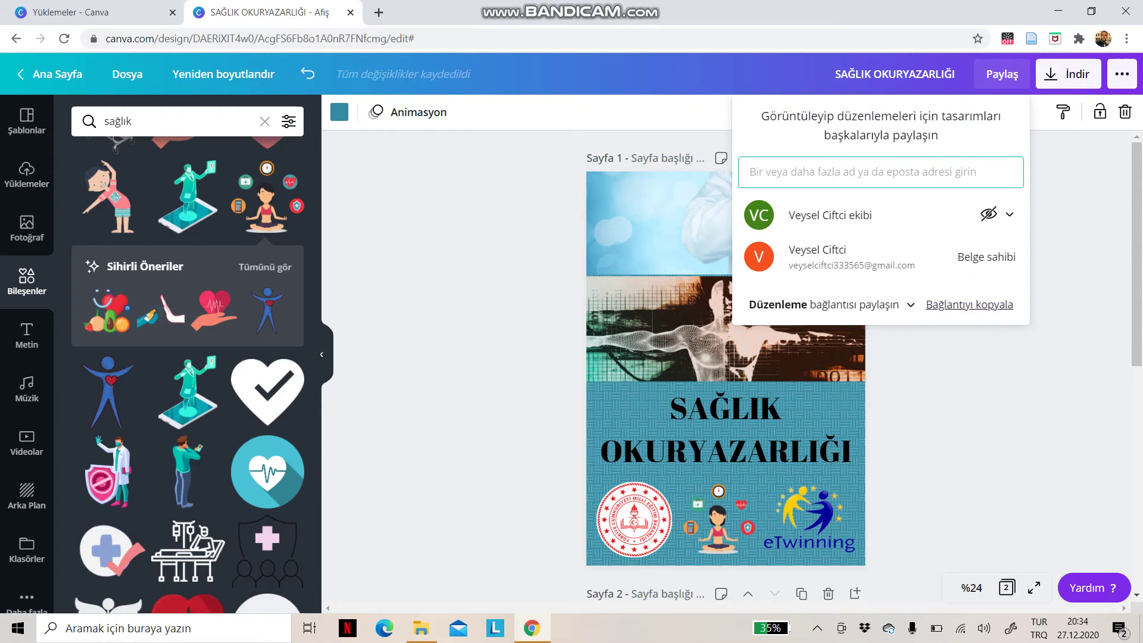
# Configure the download as PNG with a size multiplier of 3, limited to page 1 (Sayfa 1).
pyautogui.click(1068, 74)
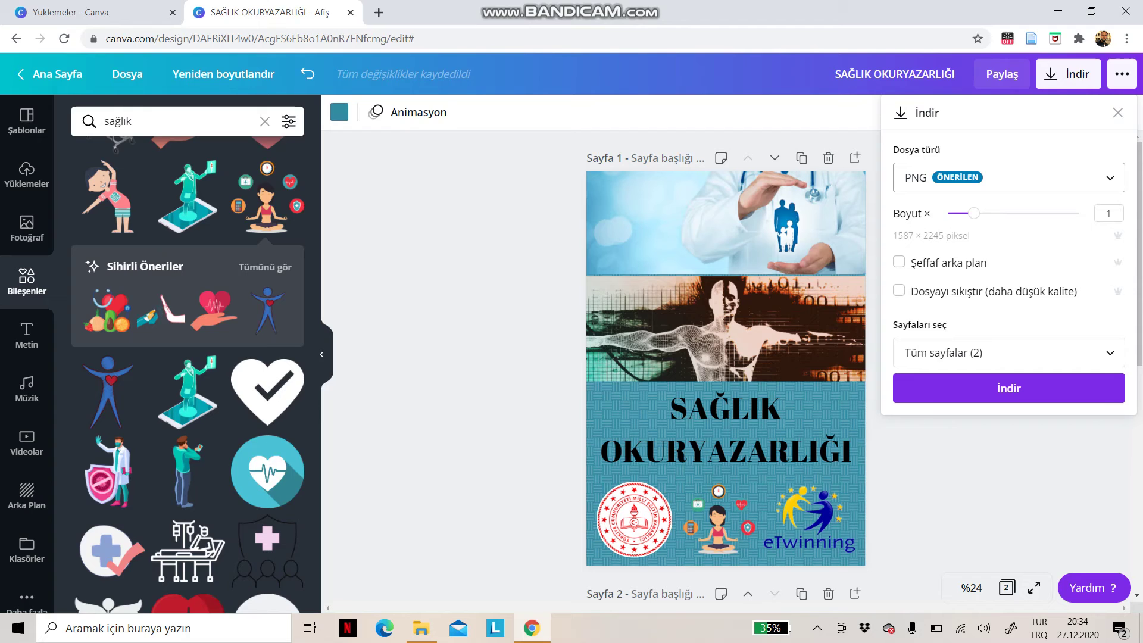
pyautogui.click(1008, 177)
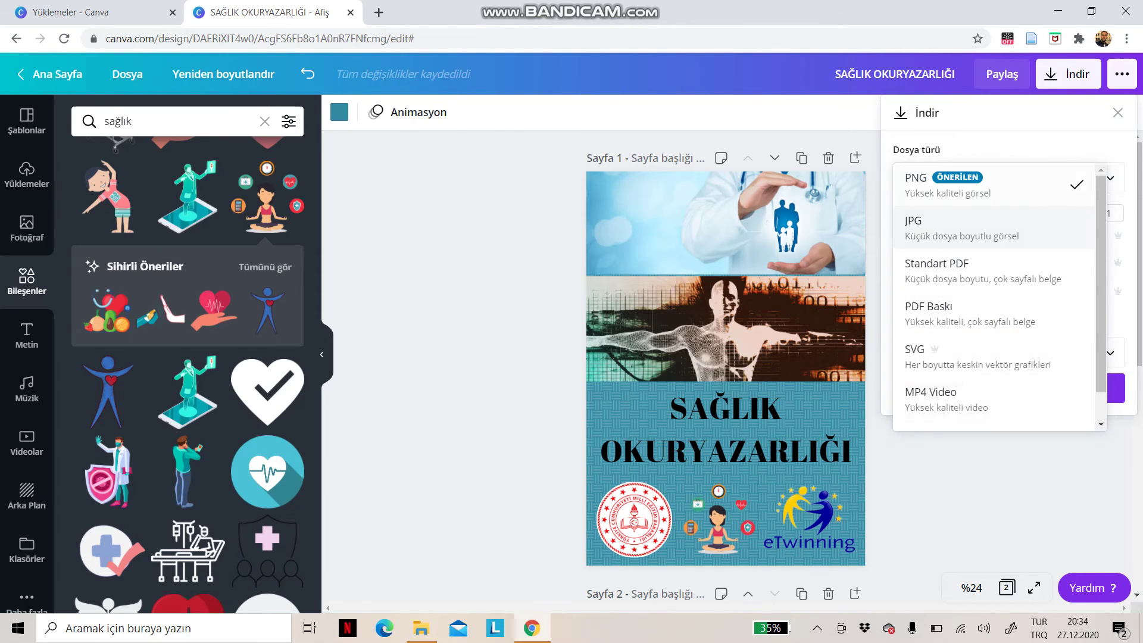
pyautogui.click(952, 185)
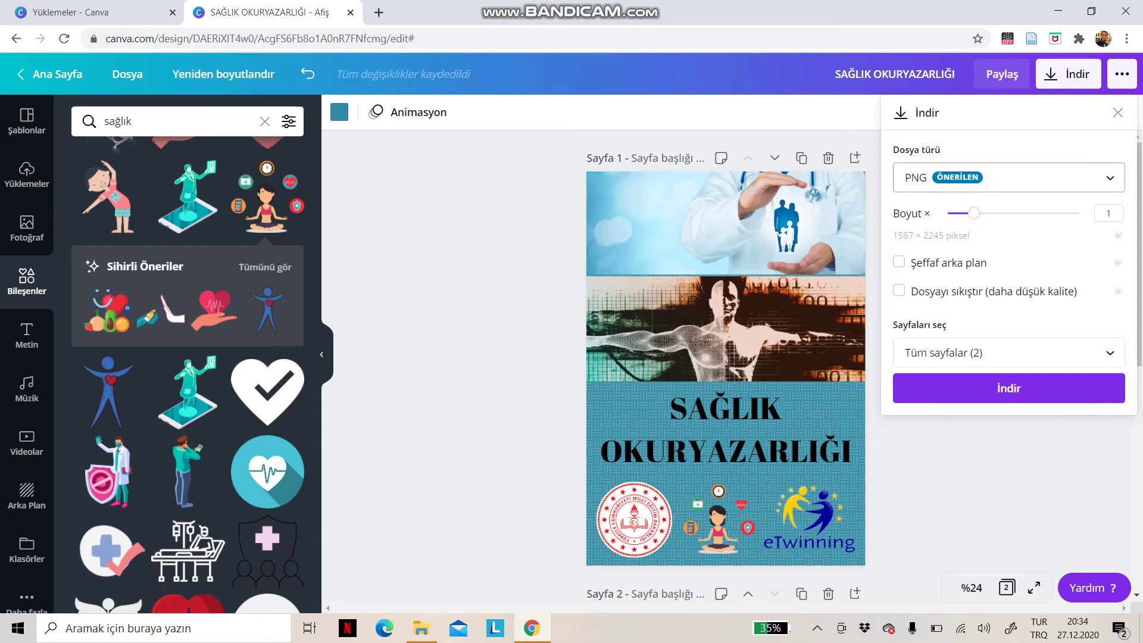
pyautogui.moveTo(974, 213); pyautogui.dragTo(1079, 213)
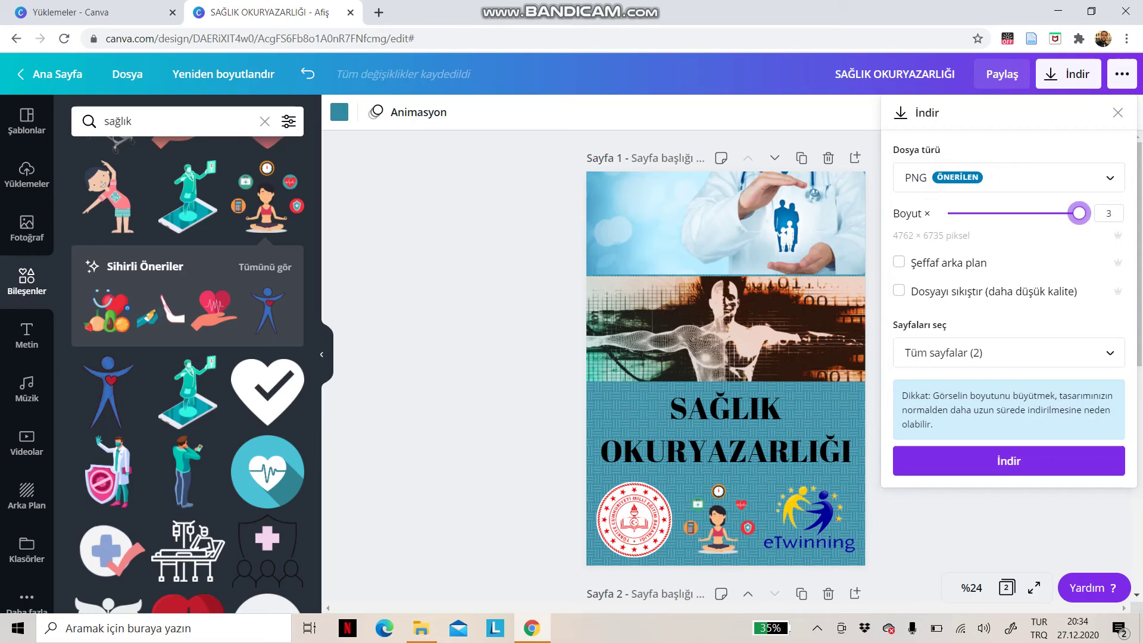
pyautogui.click(1008, 353)
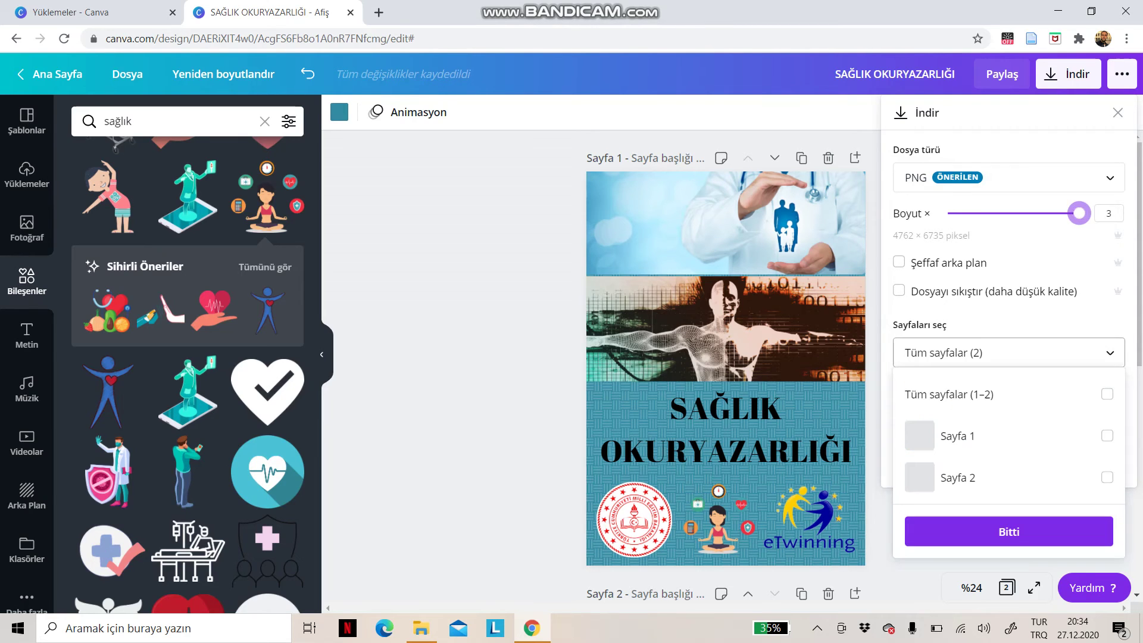
pyautogui.click(1106, 436)
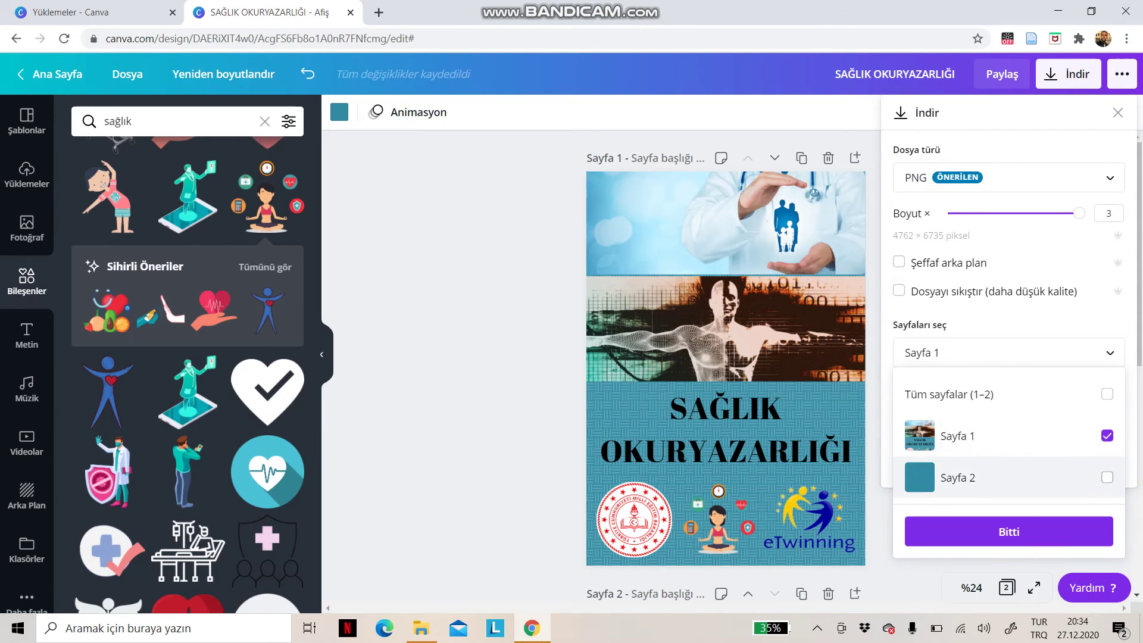
pyautogui.click(1008, 532)
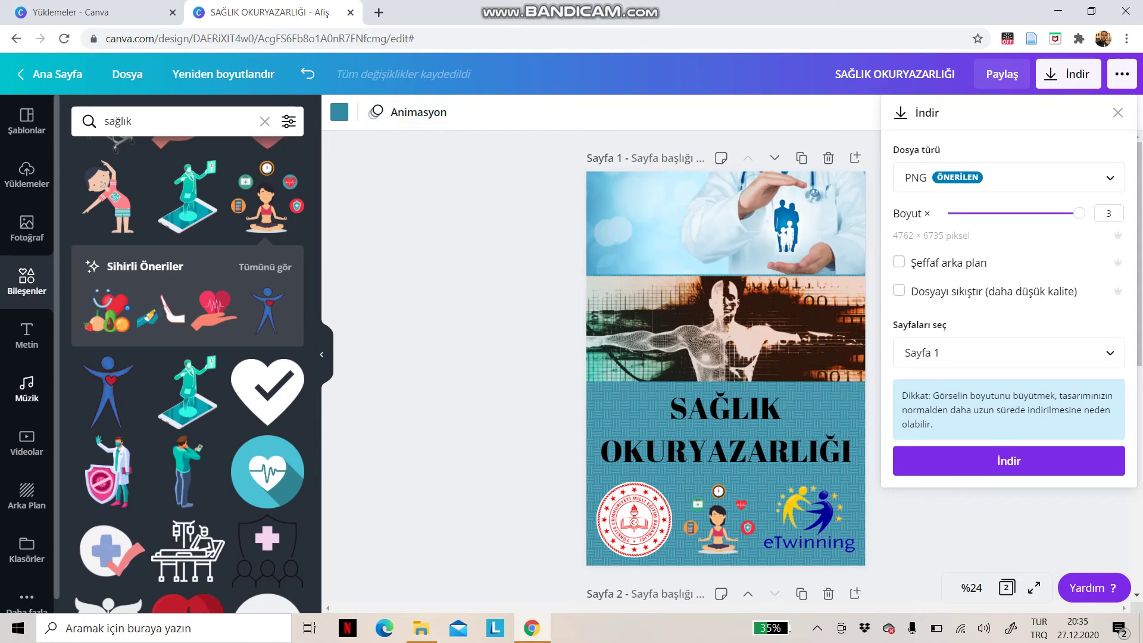
pyautogui.scroll(-15, 187, 346)
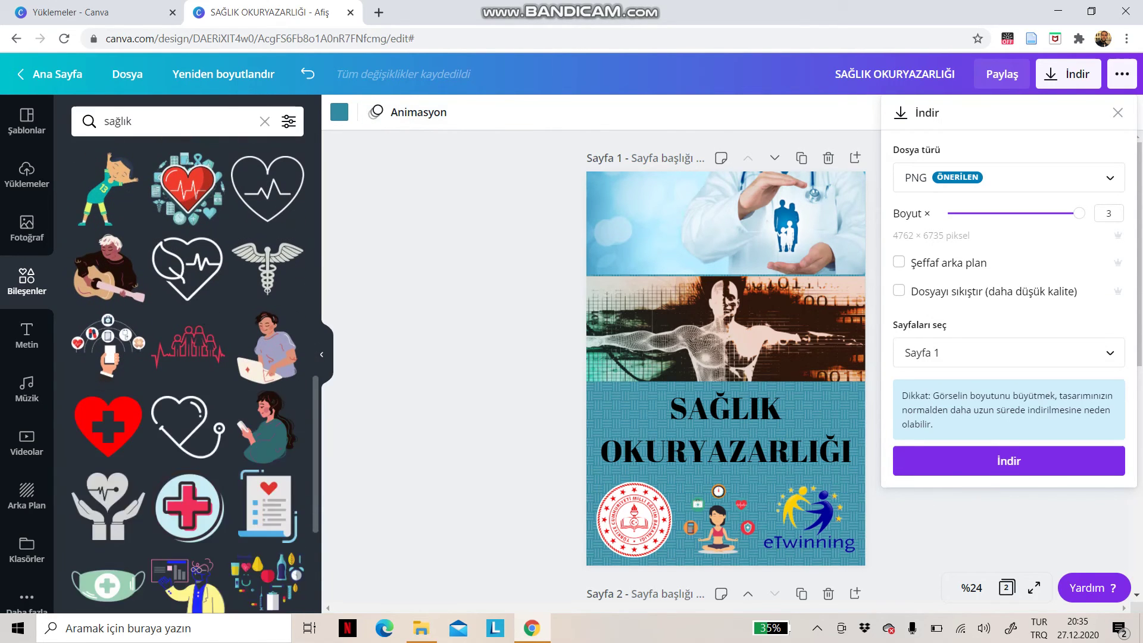
pyautogui.scroll(-2, 187, 358)
pyautogui.scroll(-5, 187, 381)
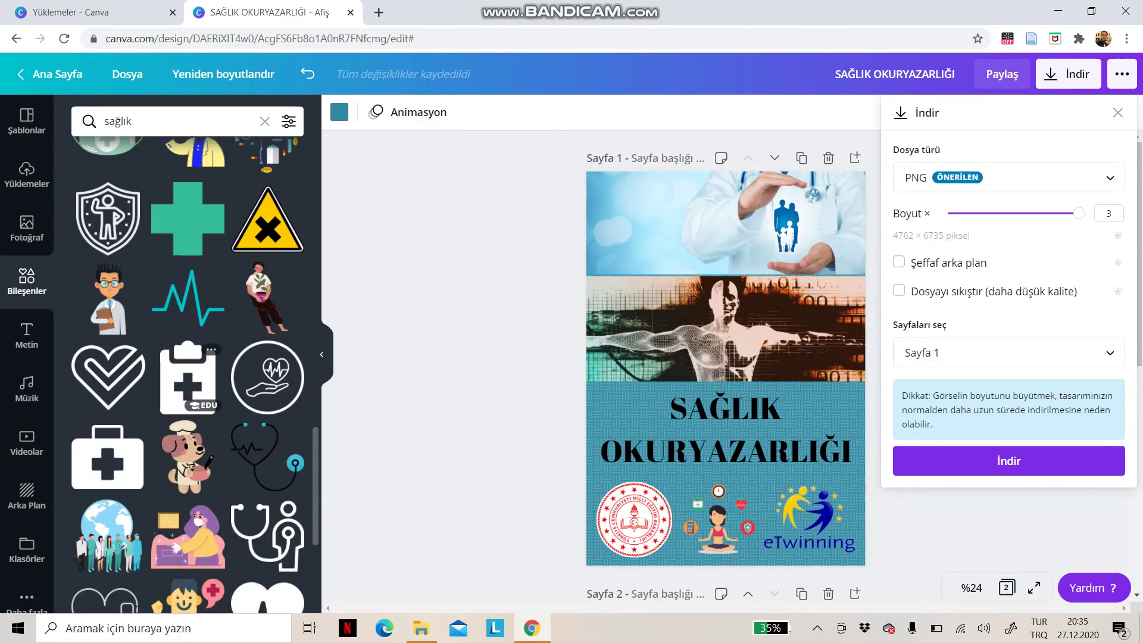
pyautogui.scroll(-1, 187, 452)
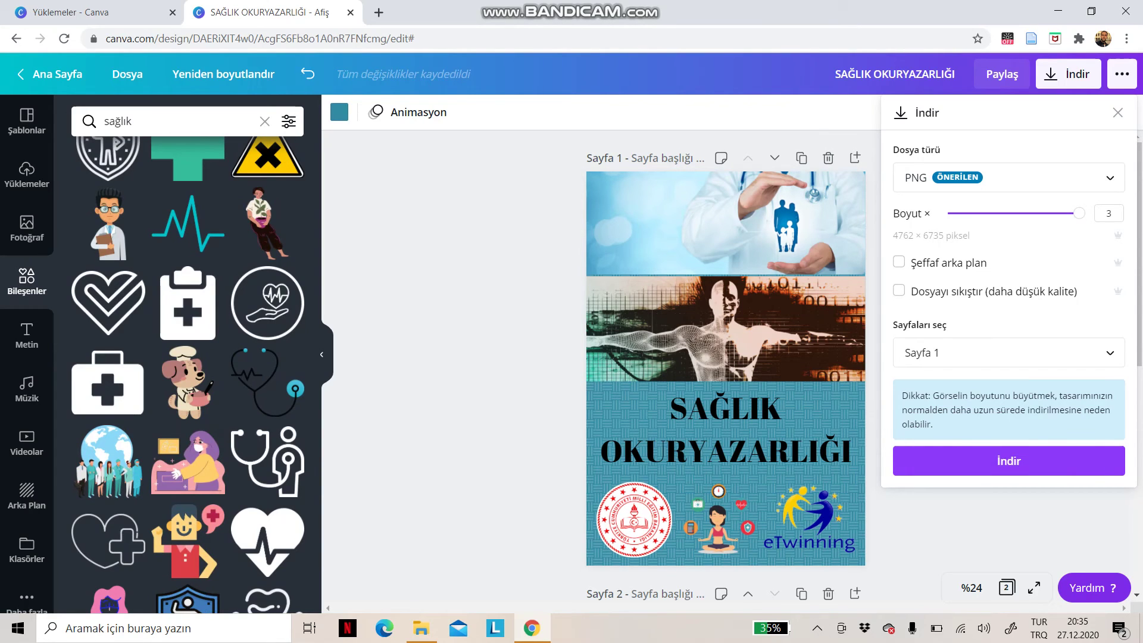
# Download the poster with the configured settings and go to the home page.
pyautogui.click(1008, 460)
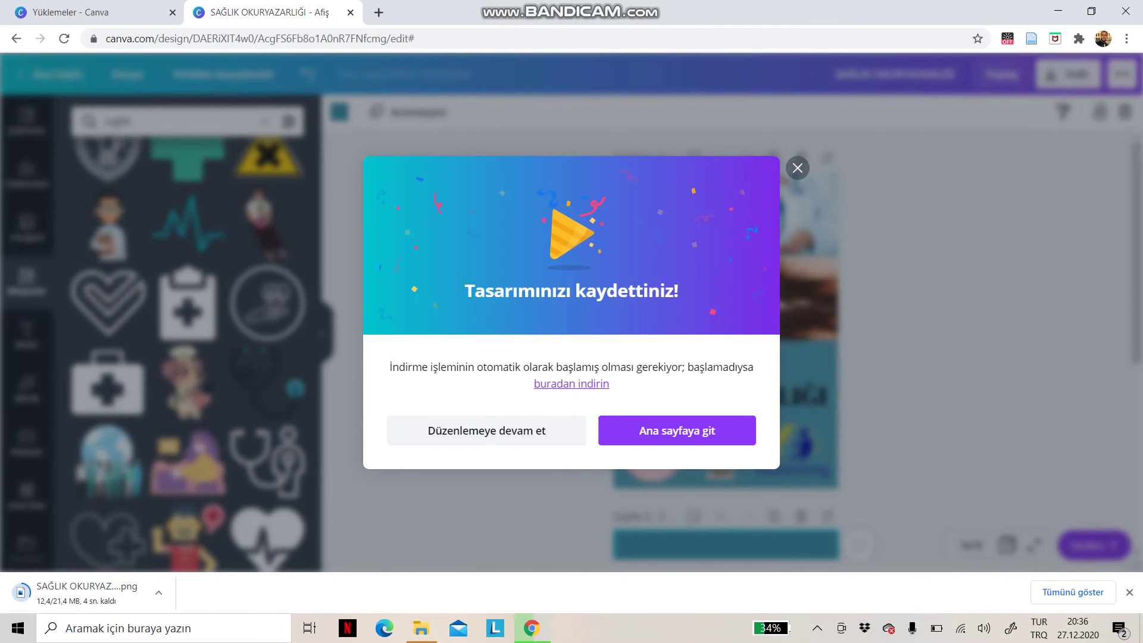
pyautogui.click(677, 430)
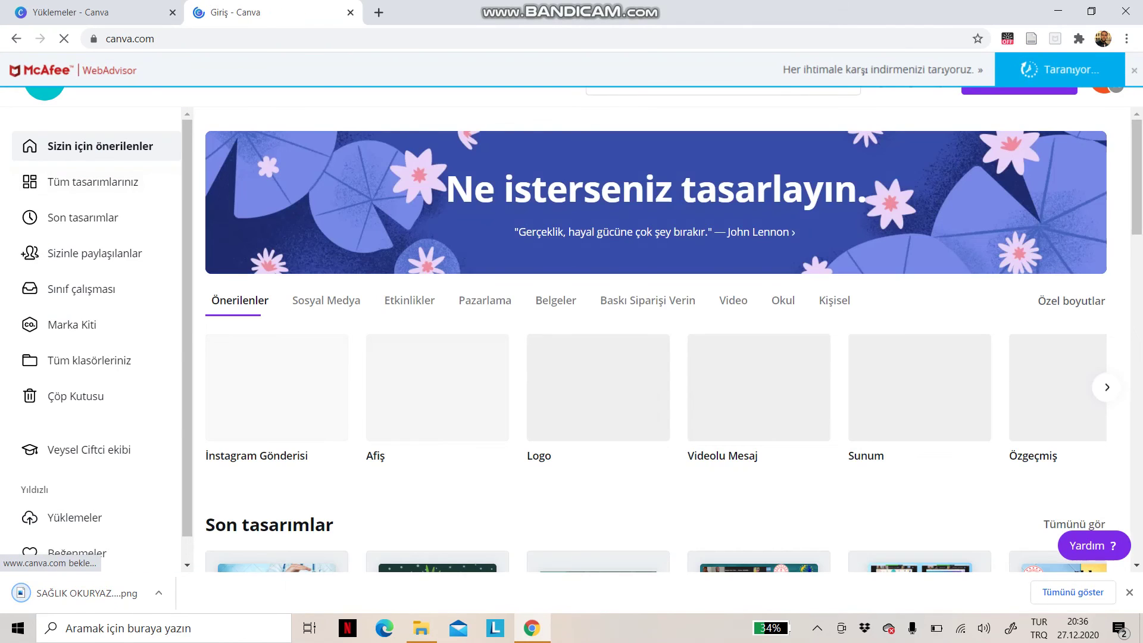
# Look through the education templates on the home page, including presentations, infographics, worksheets, flashcards, lesson plans and mind maps.
pyautogui.scroll(-9, 279, 386)
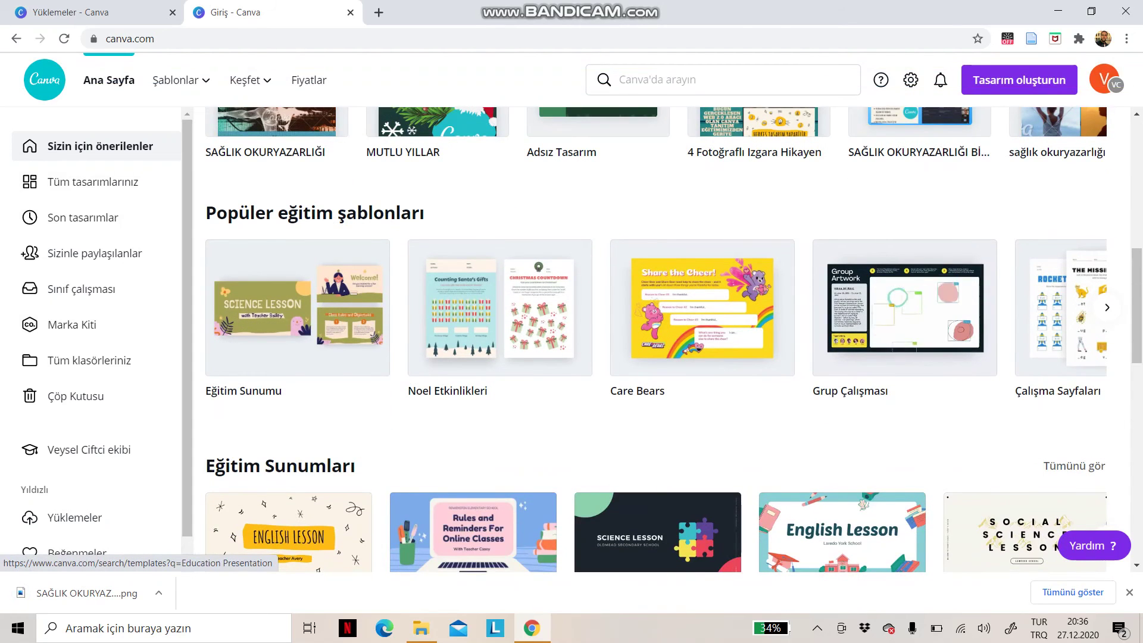
pyautogui.scroll(-6, 655, 339)
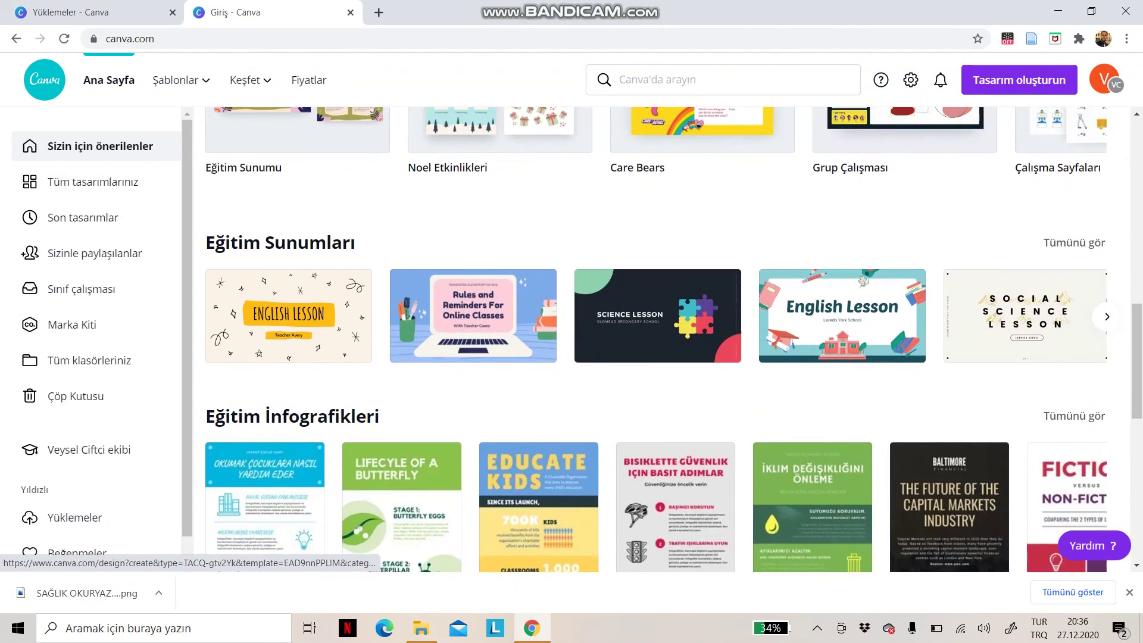
pyautogui.scroll(2, 654, 339)
pyautogui.scroll(-2, 655, 339)
pyautogui.scroll(-10, 654, 339)
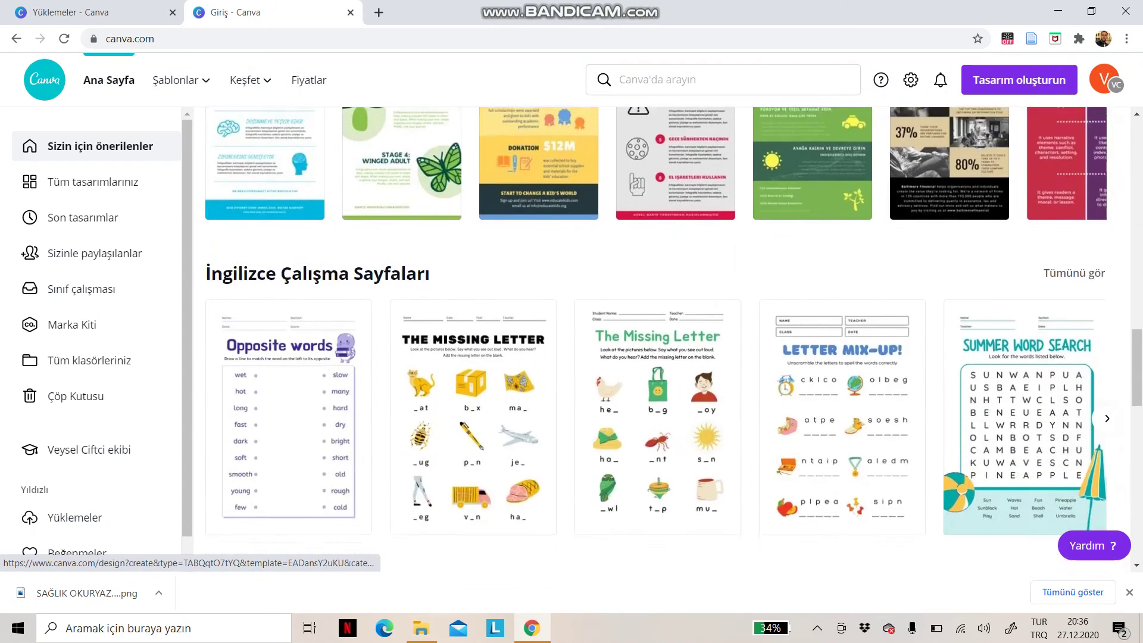
pyautogui.scroll(-10, 654, 340)
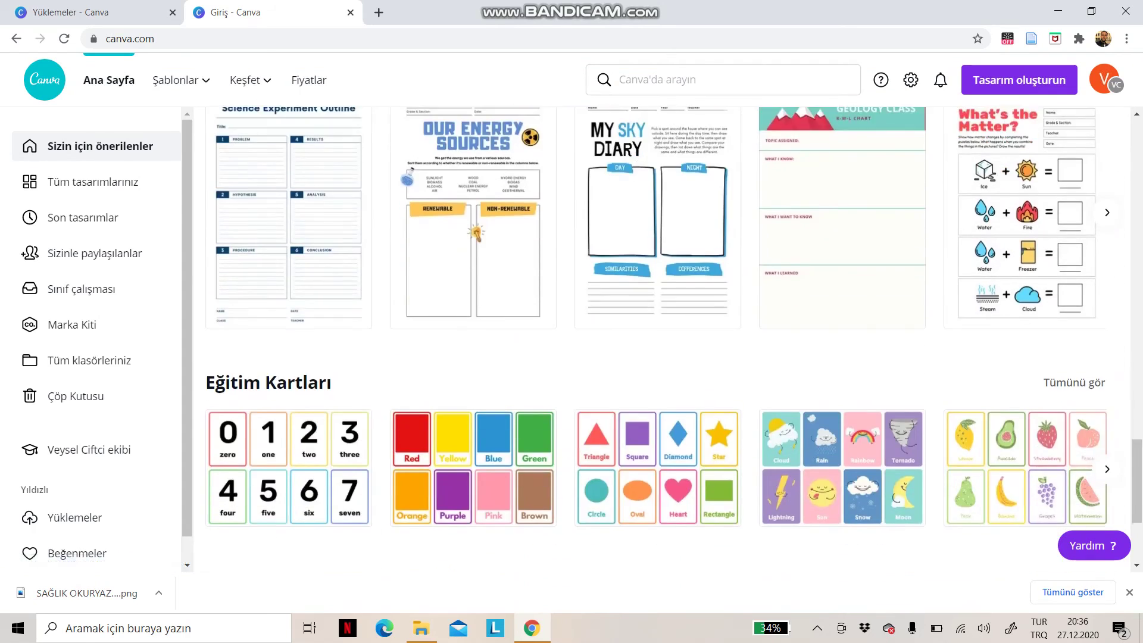
pyautogui.scroll(-15, 655, 339)
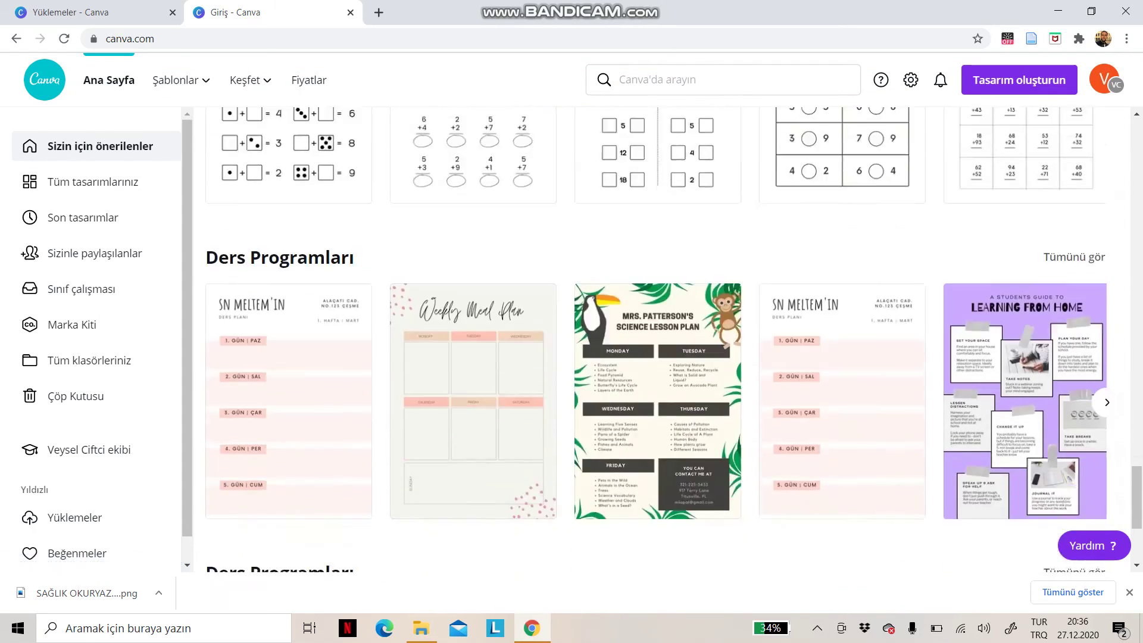
pyautogui.scroll(-11, 655, 339)
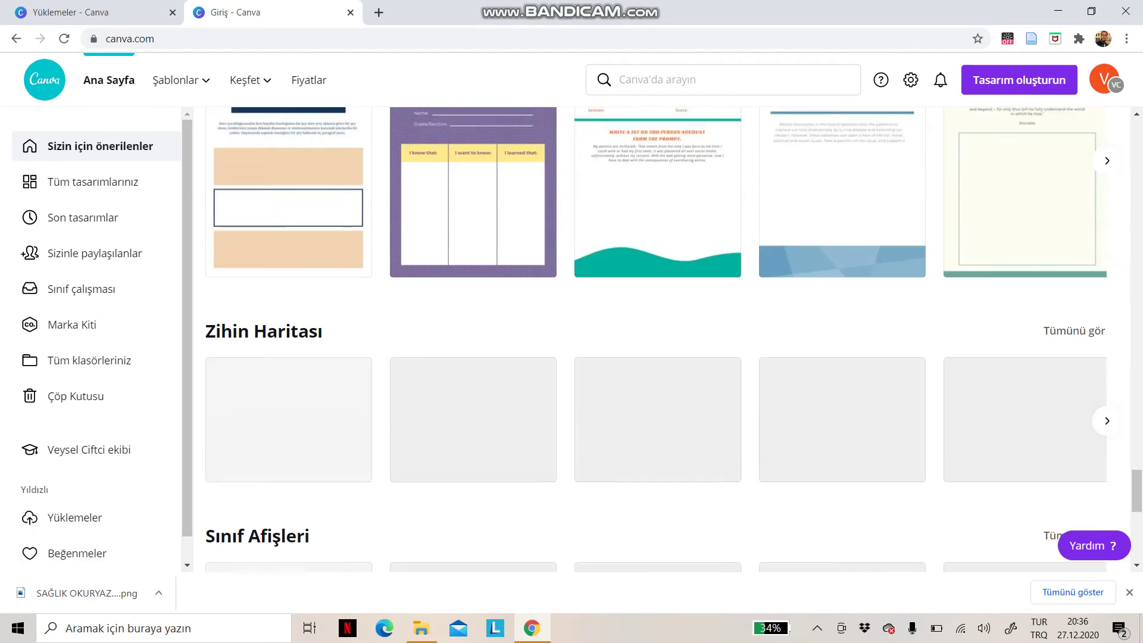
# Search the templates for TÜRKÇE, look through the matching designs and return to the home page.
pyautogui.click(691, 79)
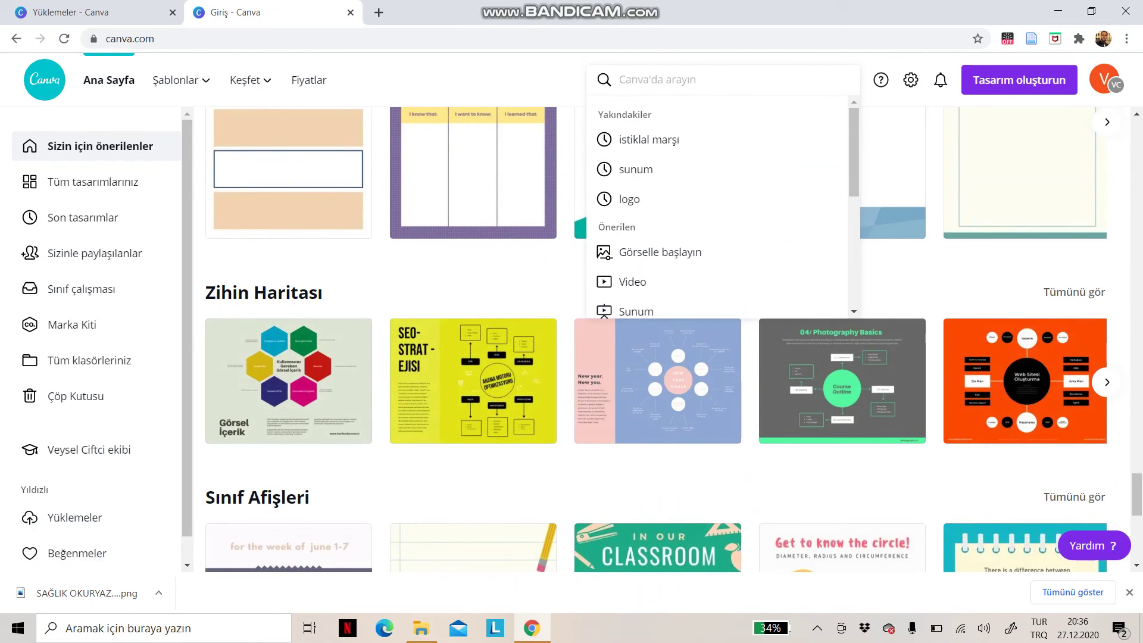
pyautogui.write('TÜRKÇE')
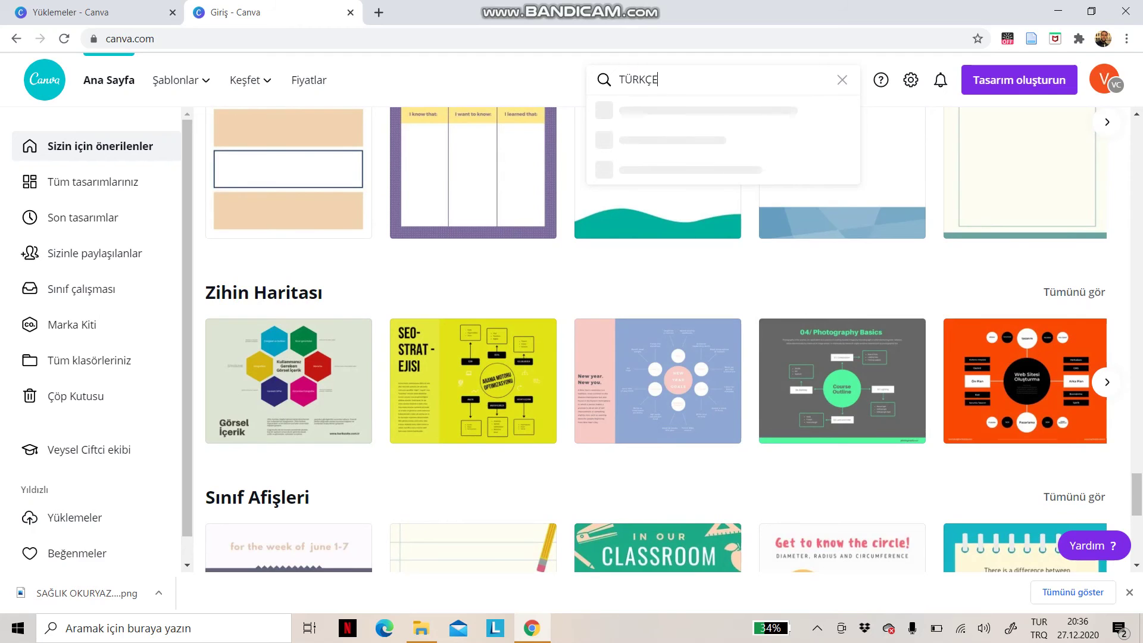
pyautogui.press('Return')
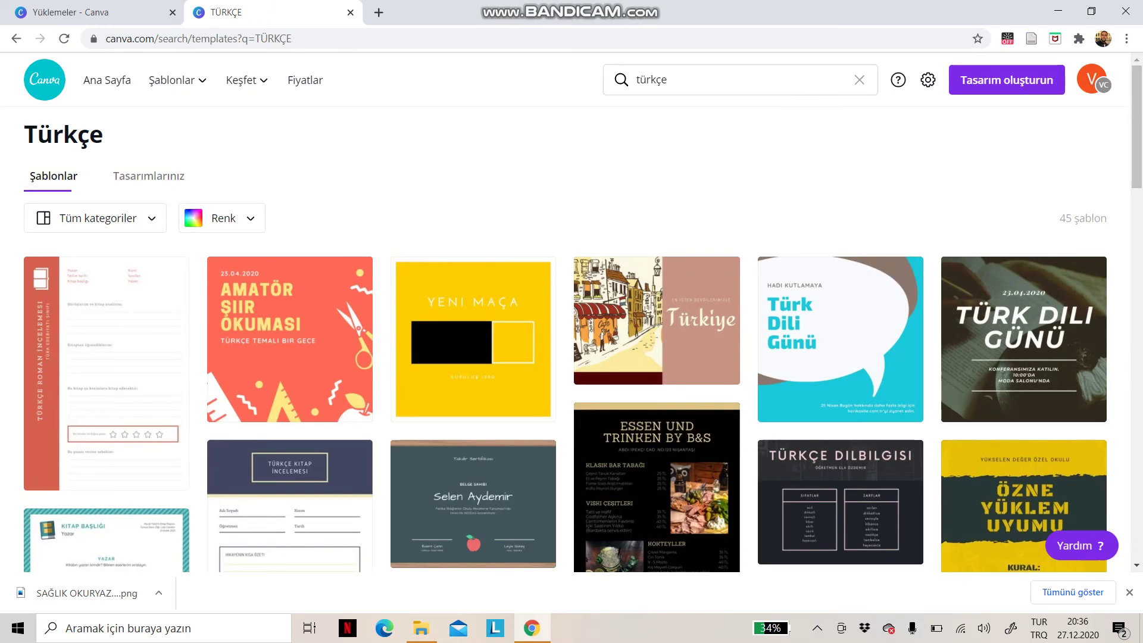
pyautogui.scroll(-6, 654, 357)
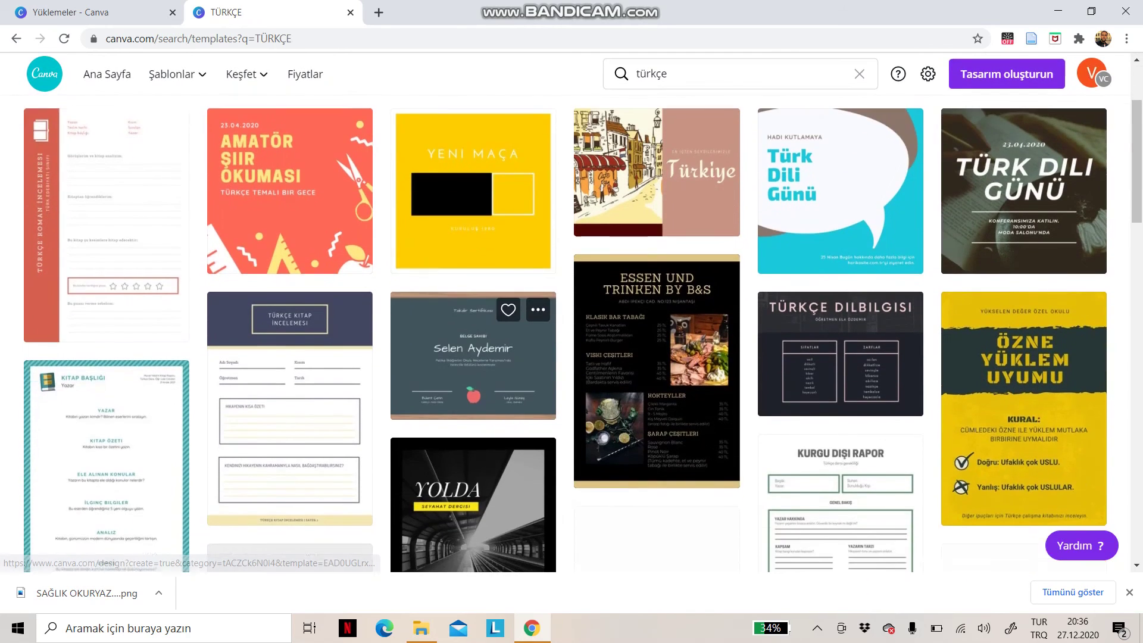
pyautogui.scroll(-1, 290, 357)
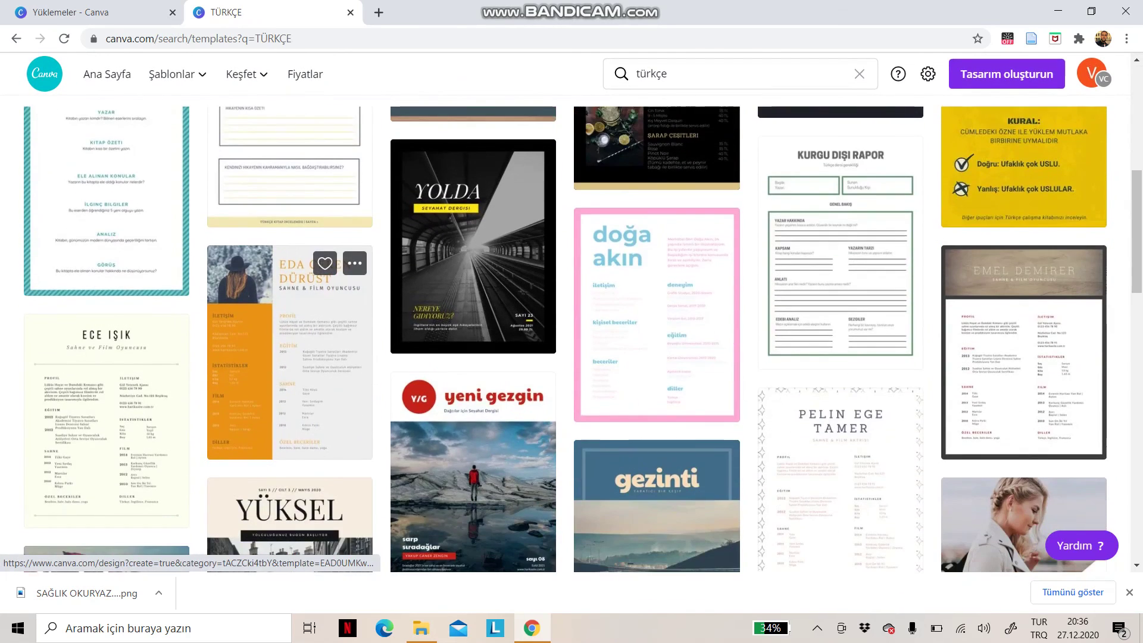
pyautogui.scroll(-4, 290, 358)
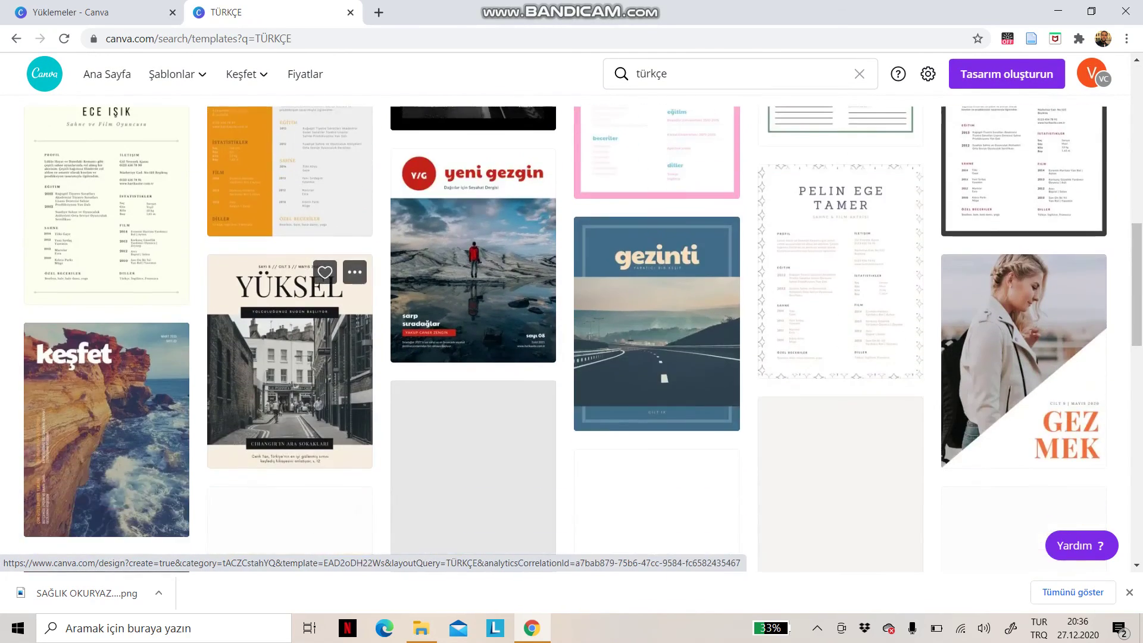
pyautogui.scroll(-5, 107, 297)
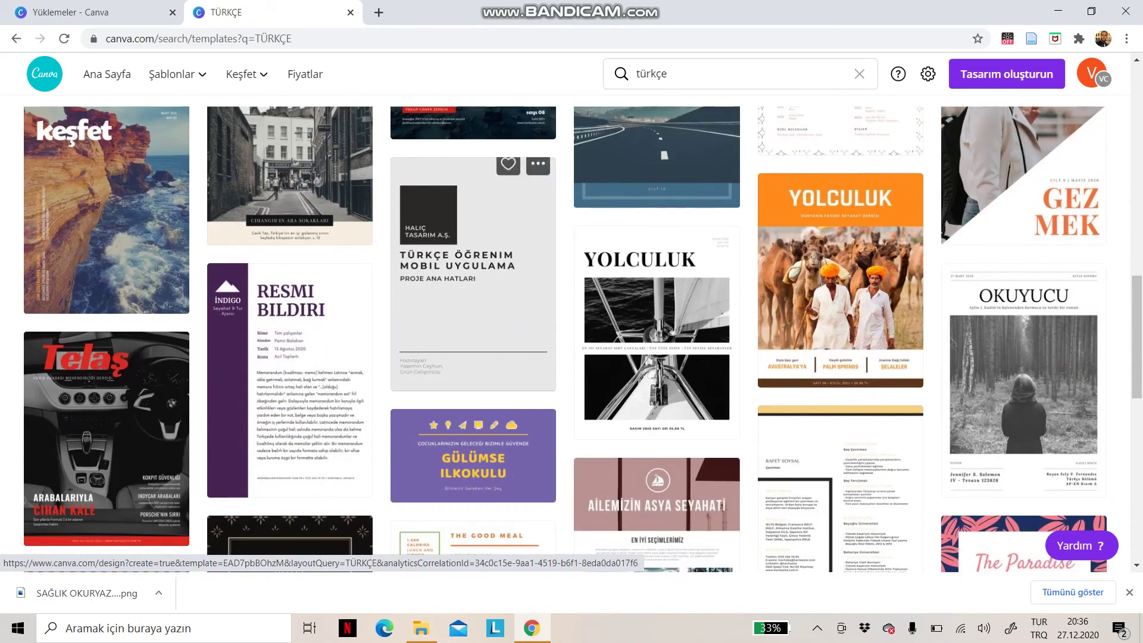
pyautogui.scroll(-4, 107, 218)
pyautogui.scroll(12, 107, 238)
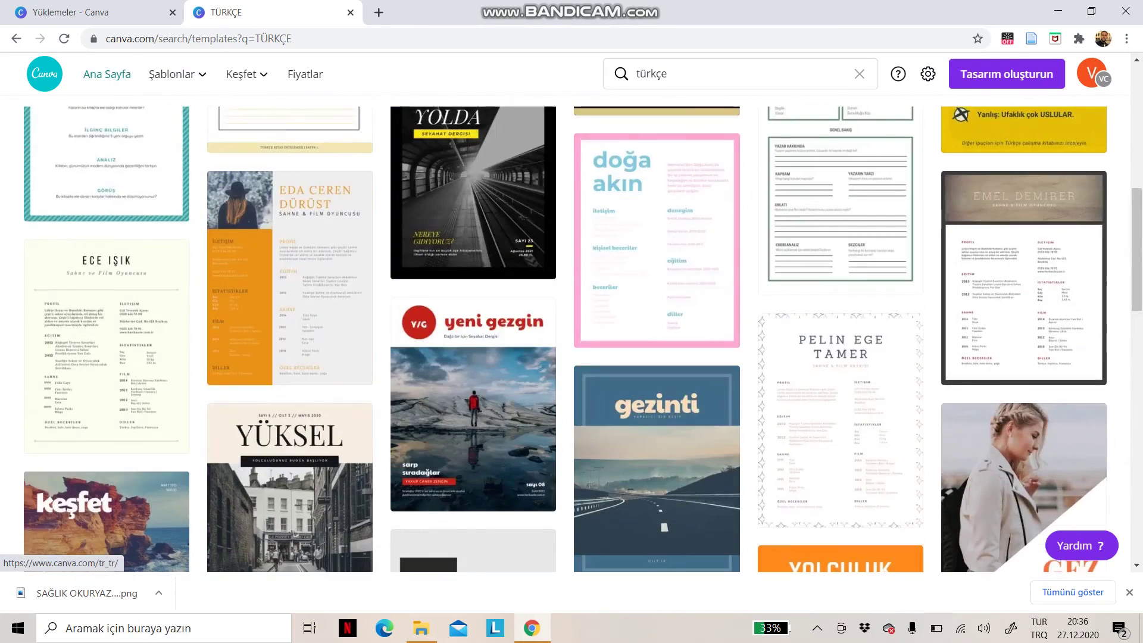
pyautogui.click(107, 74)
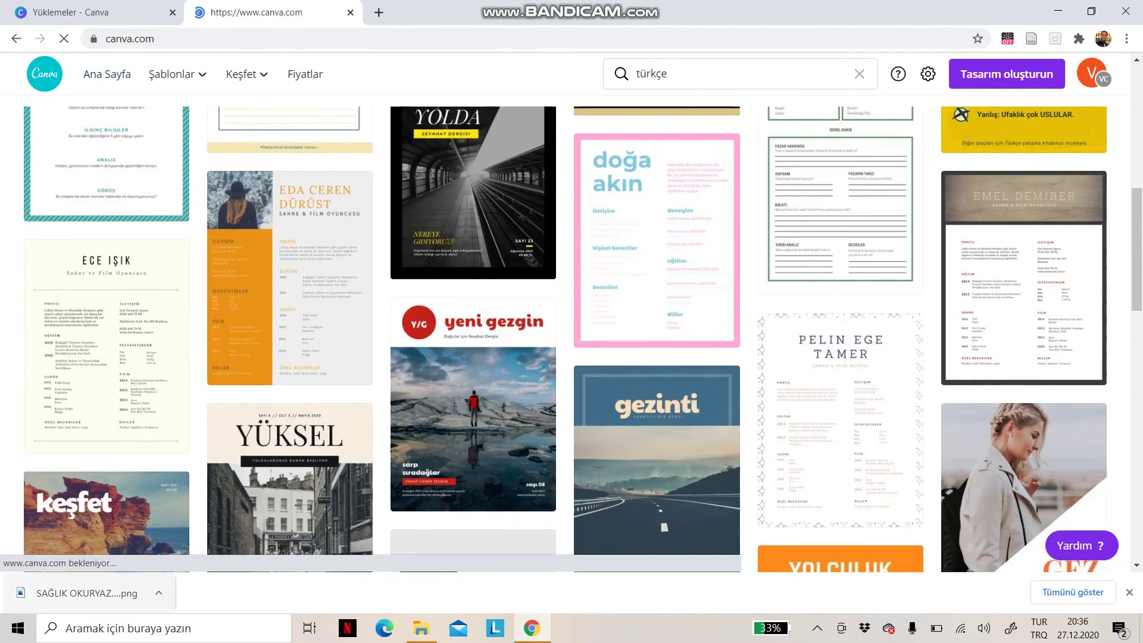
# Open the downloaded poster PNG in Photos and inspect its images, title and logos enlarged.
pyautogui.click(95, 595)
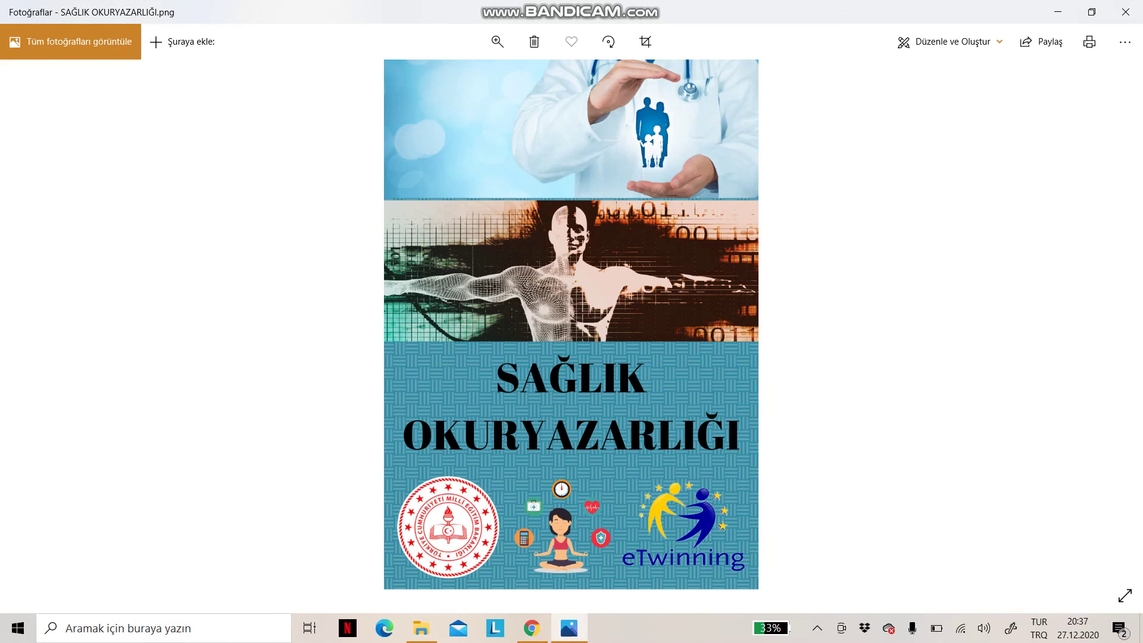
pyautogui.doubleClick(571, 327)
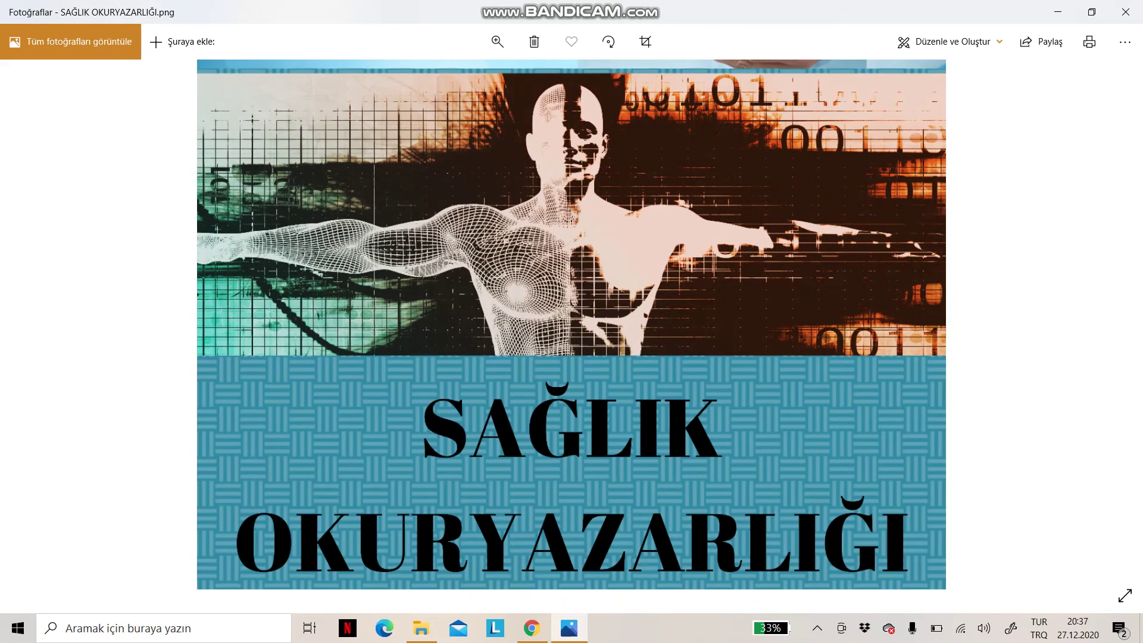
pyautogui.moveTo(577, 476); pyautogui.dragTo(570, 186)
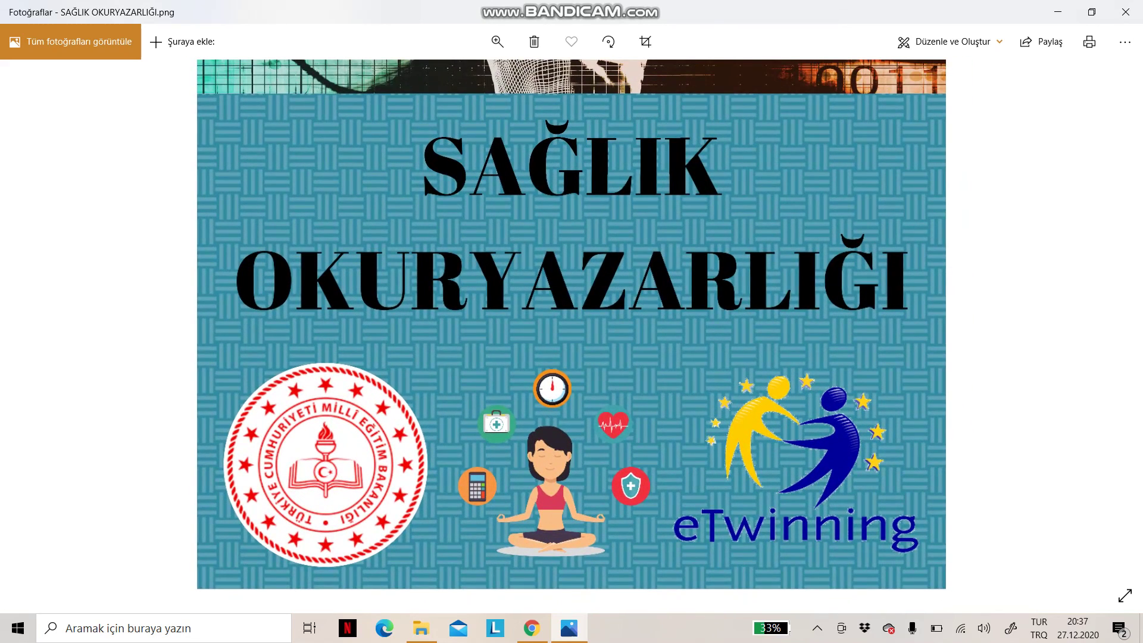
pyautogui.scroll(3, 571, 324)
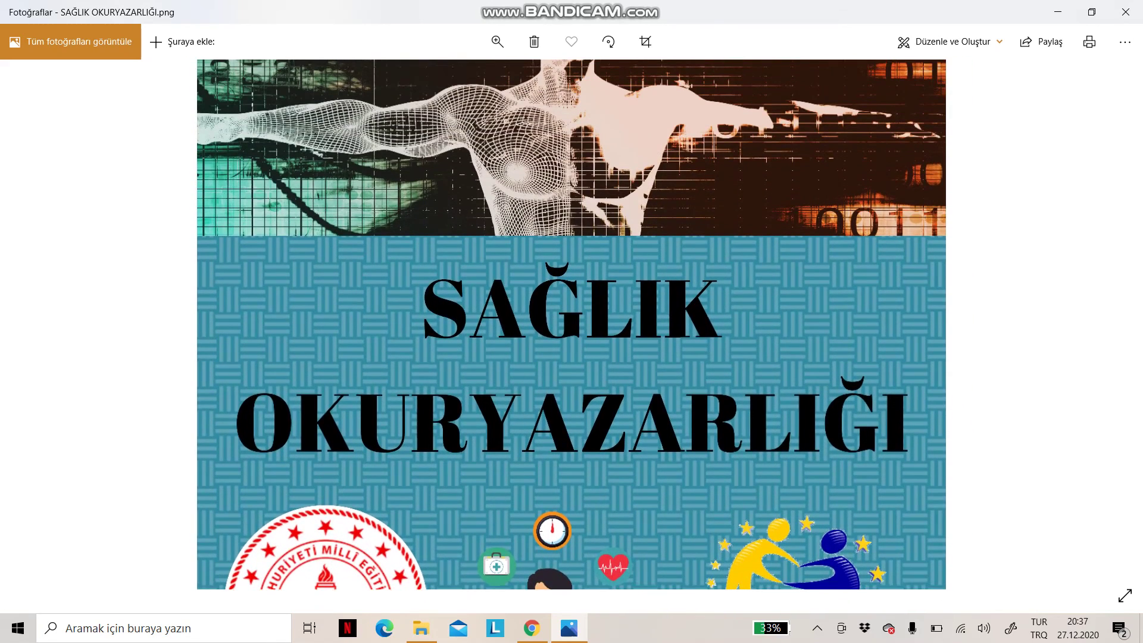
pyautogui.scroll(6, 571, 324)
pyautogui.moveTo(571, 322); pyautogui.dragTo(633, 191)
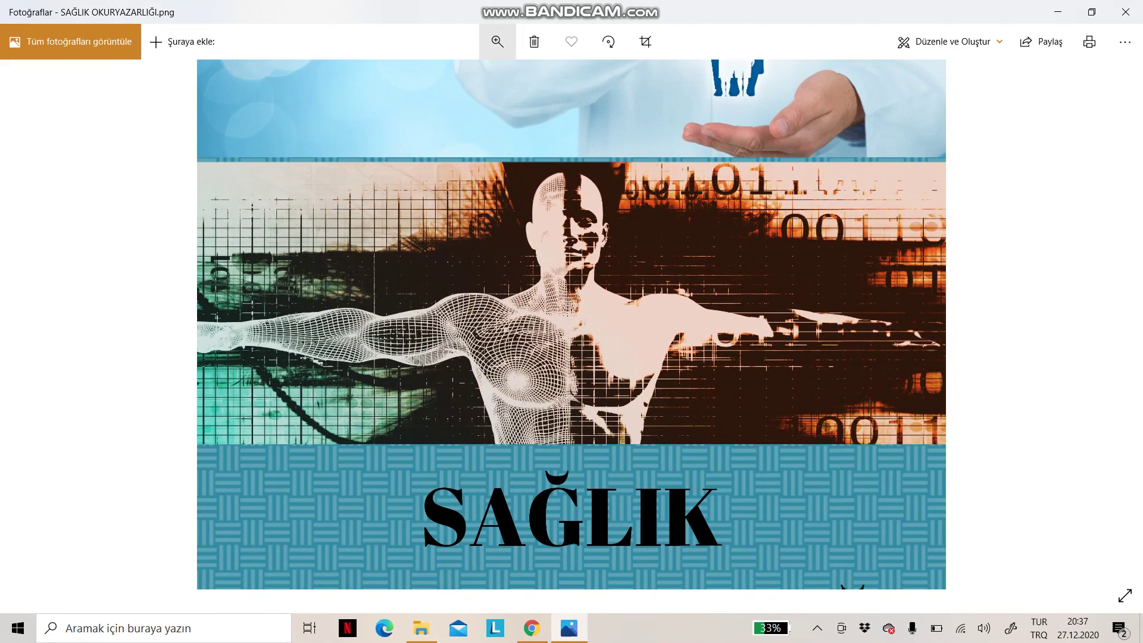
# Zoom the poster to 16 to check the sharpness of its picture and title, restore the full view and close the image.
pyautogui.click(497, 42)
pyautogui.moveTo(432, 80)
pyautogui.mouseDown()
pyautogui.moveTo(464, 80)
pyautogui.moveTo(450, 80)
pyautogui.mouseUp()
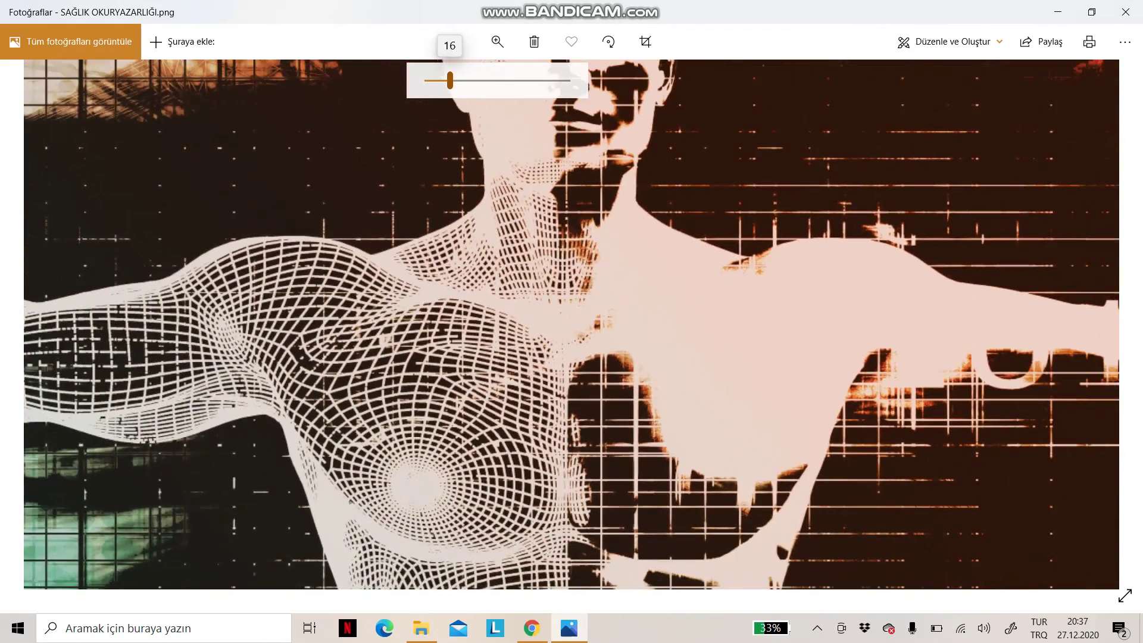
pyautogui.moveTo(547, 464); pyautogui.dragTo(597, 137)
pyautogui.moveTo(571, 429); pyautogui.dragTo(708, 232)
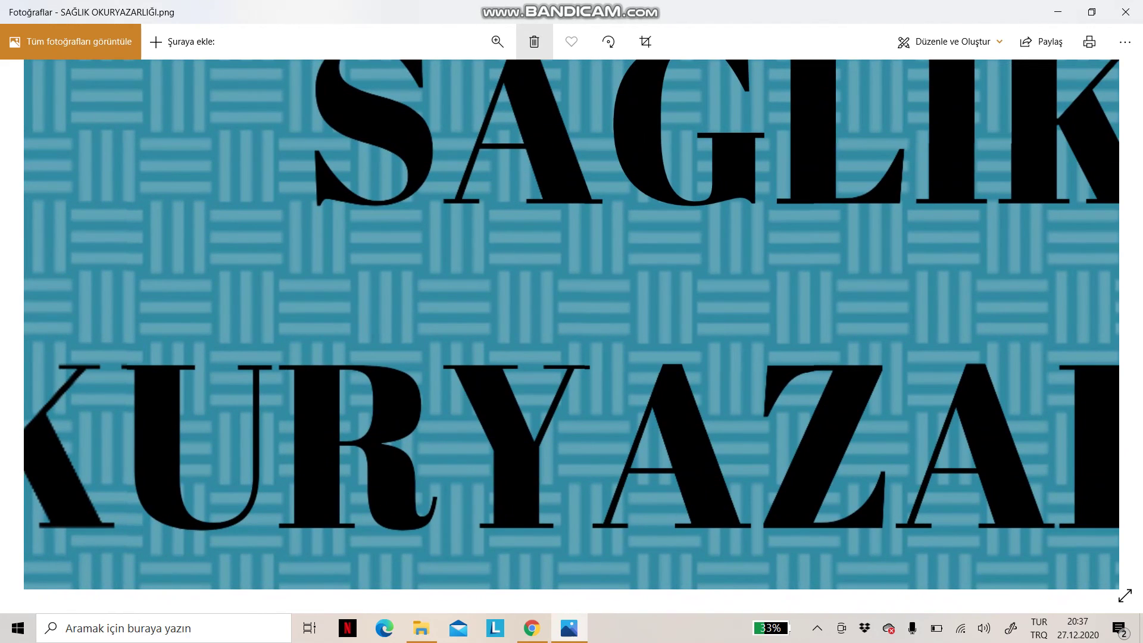
pyautogui.click(497, 41)
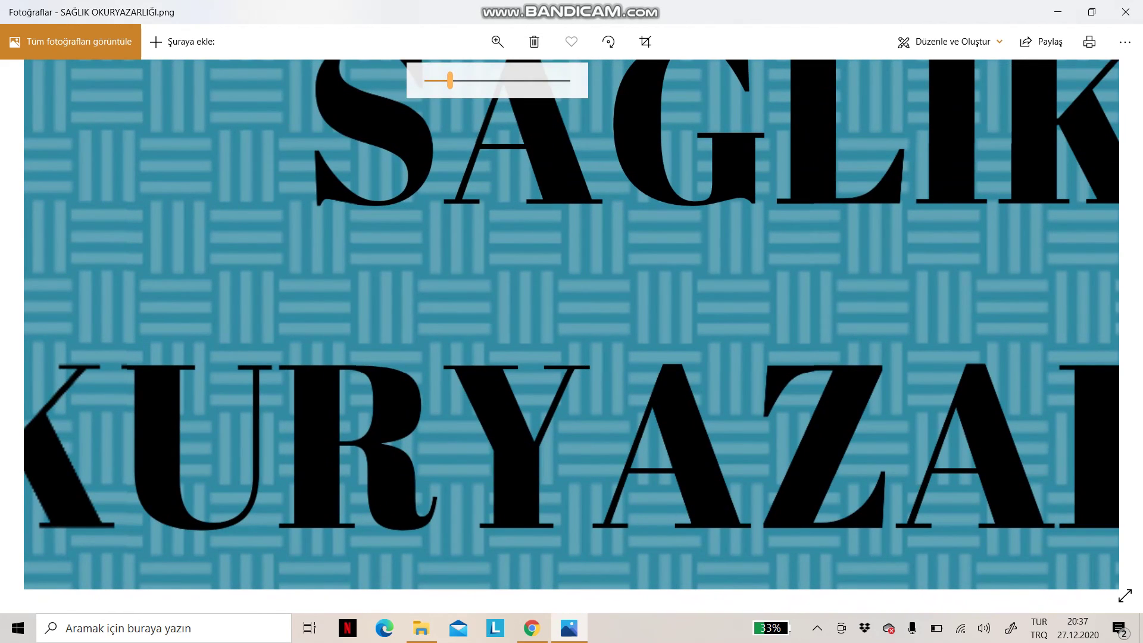
pyautogui.moveTo(450, 80); pyautogui.dragTo(427, 80)
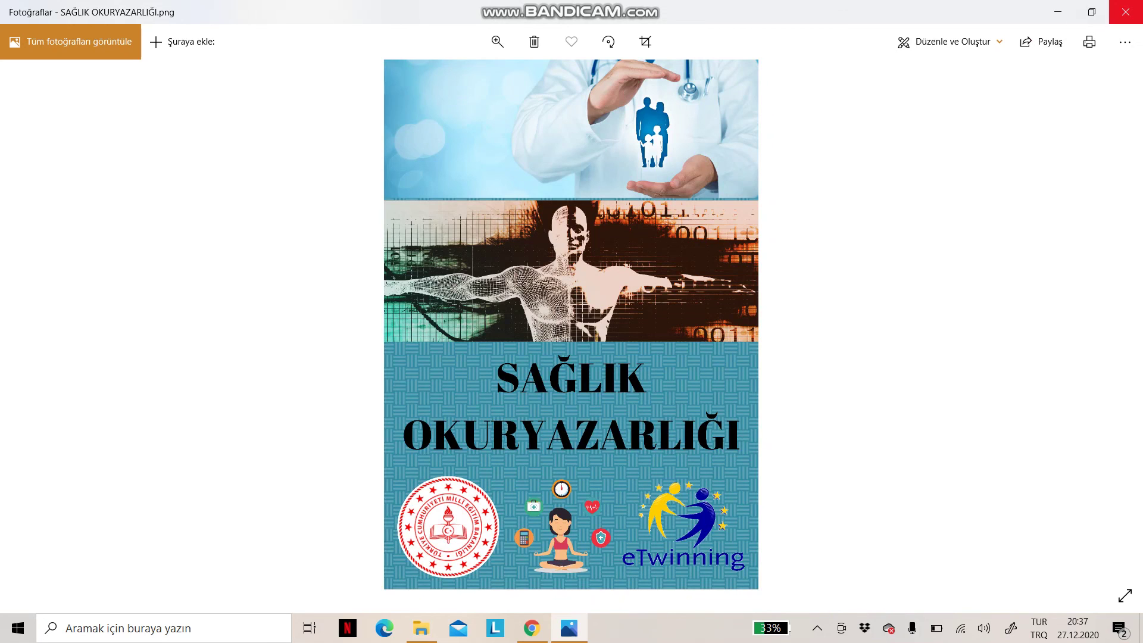
pyautogui.click(1125, 12)
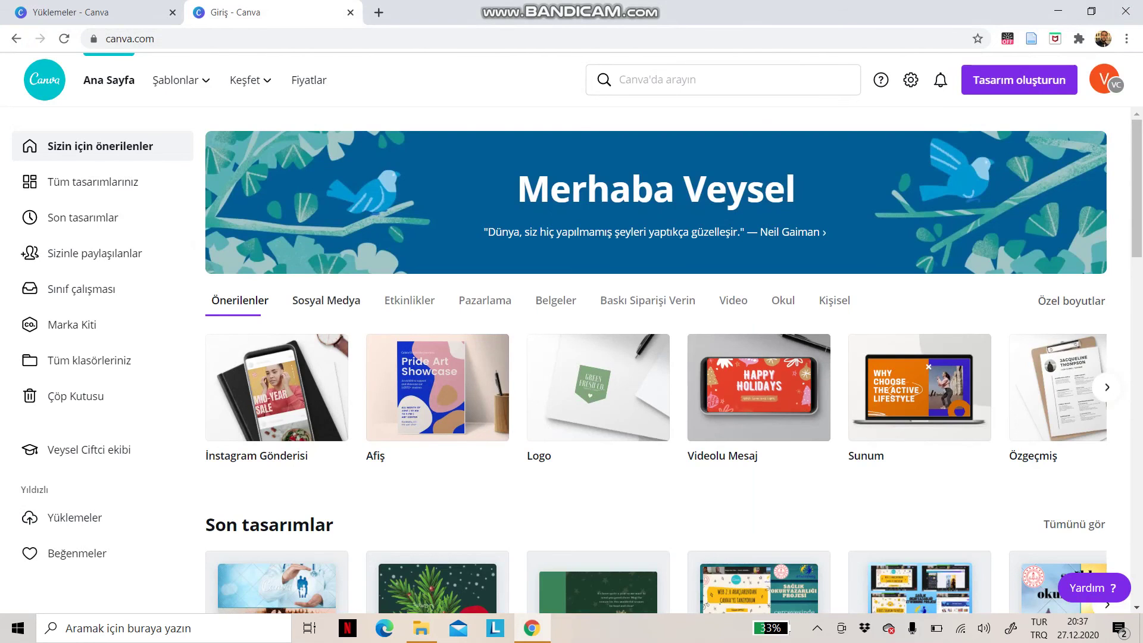